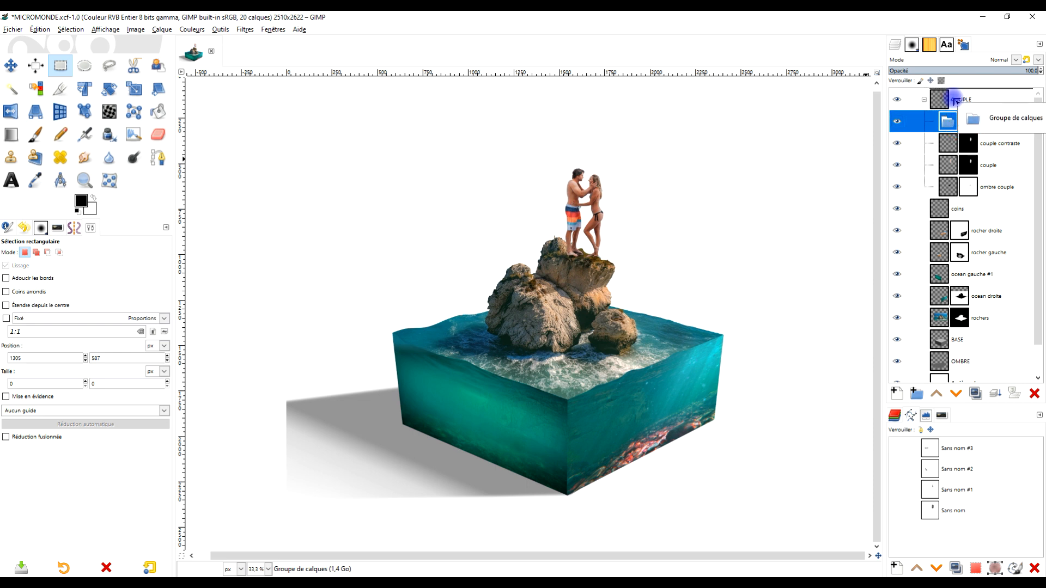
- Rename the new layer group above COUPLE as POISSONS and collapse the COUPLE group
double_click(959, 102)
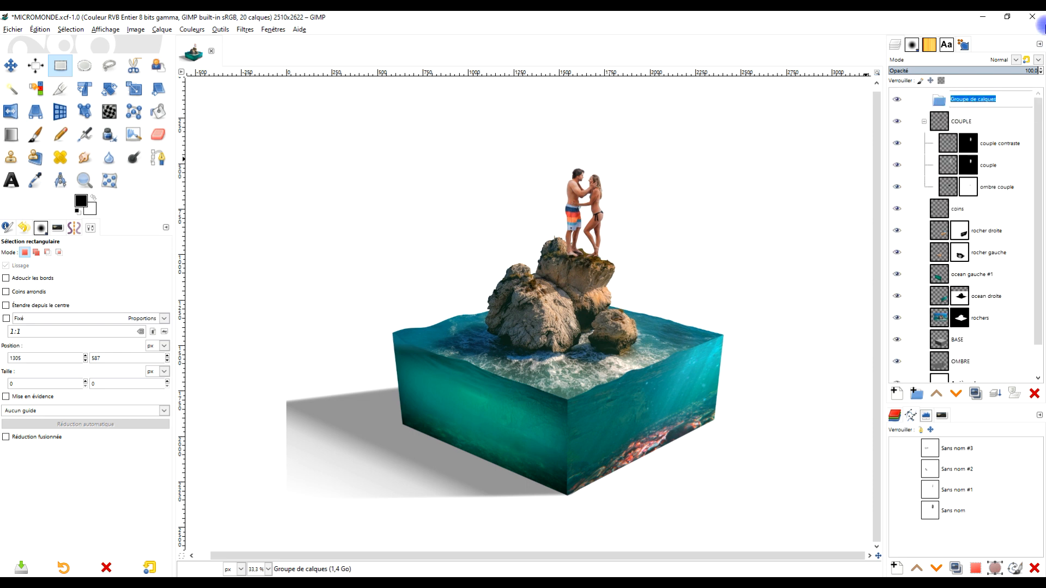
text(poissons)
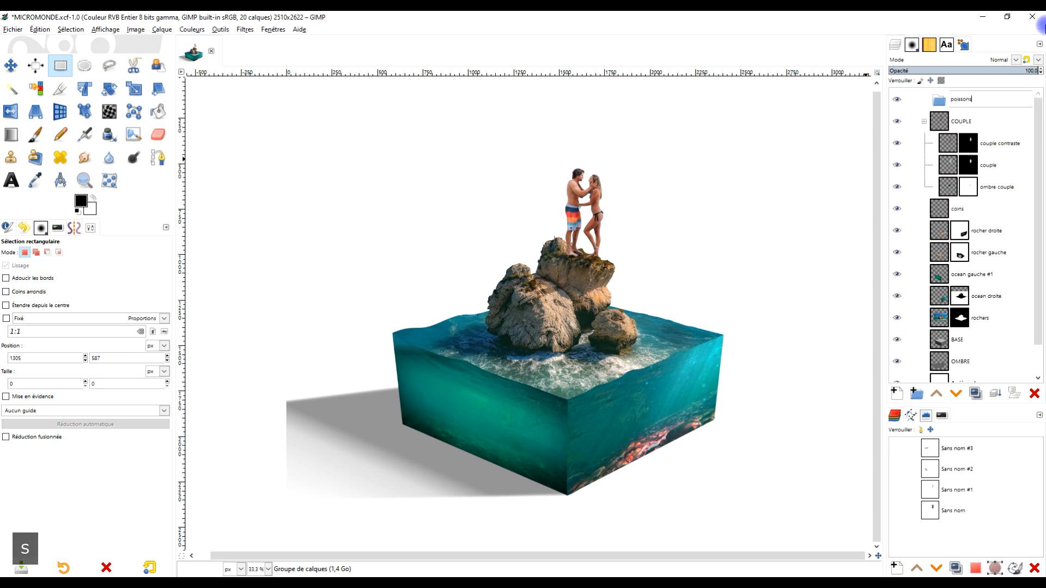
key(BackSpace)
key(BackSpace)
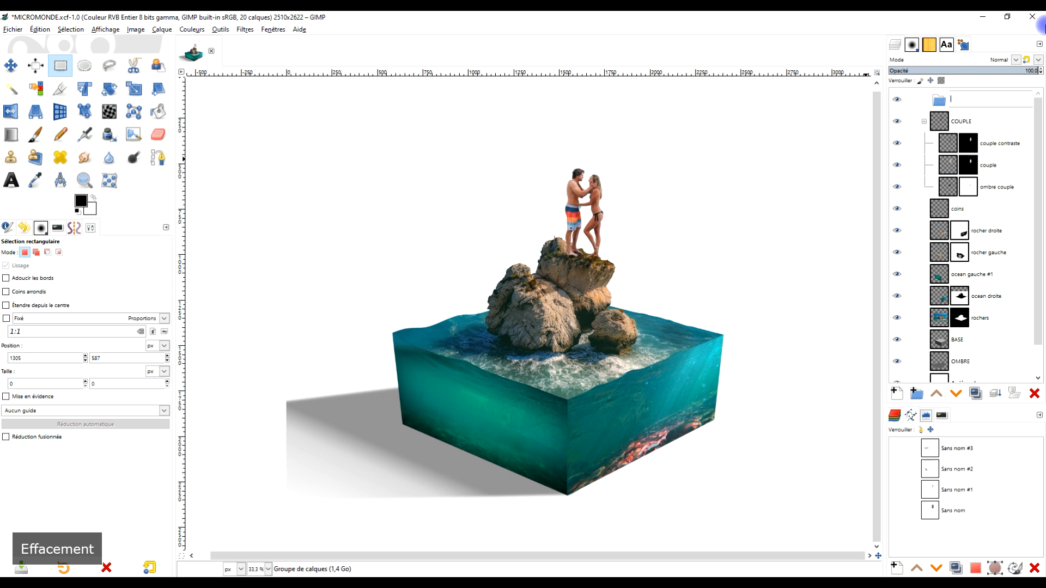
key(Caps_Lock)
text(P)
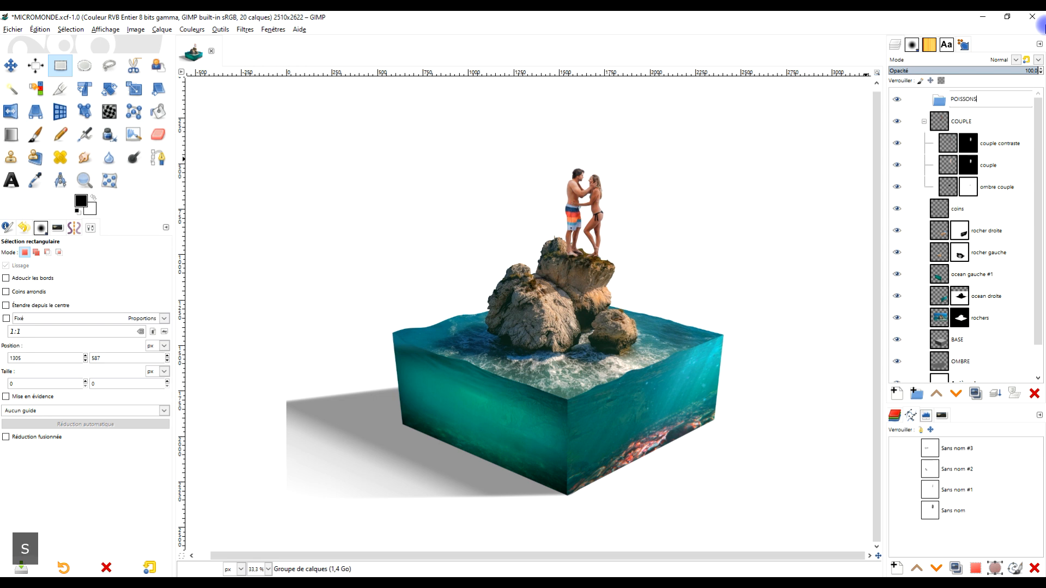
text(OISSONS)
key(Return)
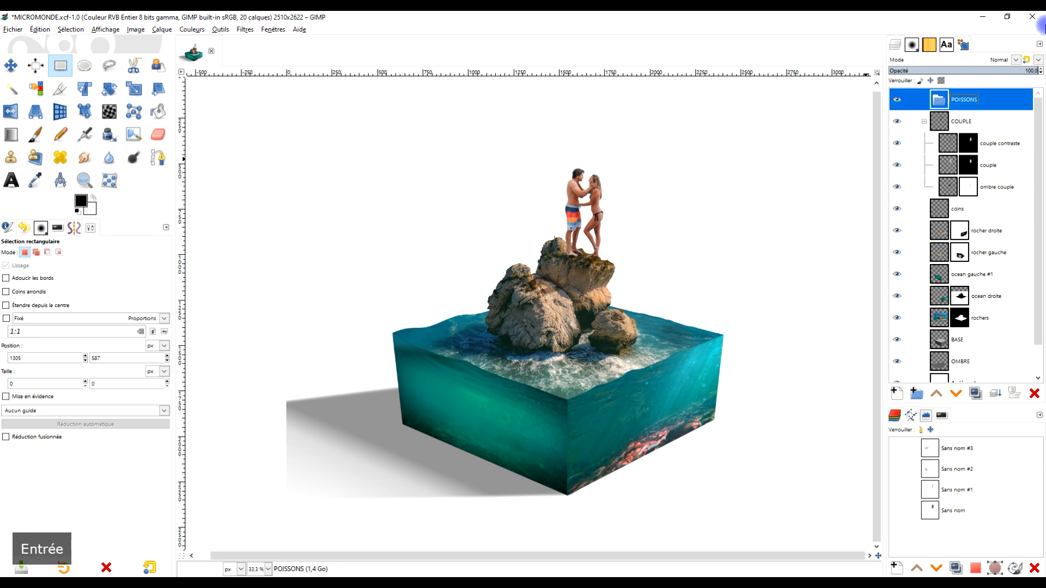
click(923, 121)
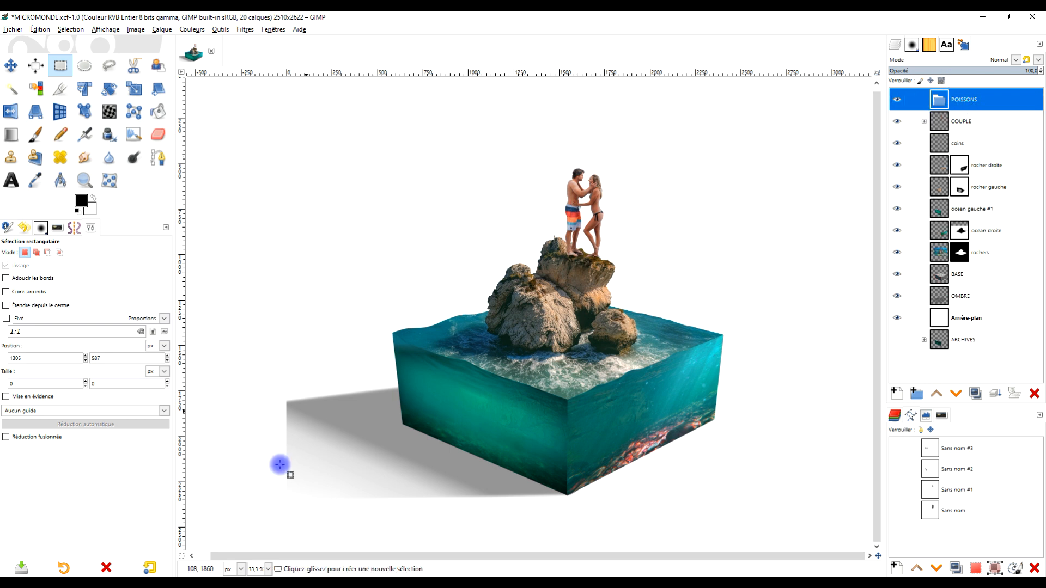
- Switch to Chrome and like the photo of the two yellow fish on Pixabay
click(112, 584)
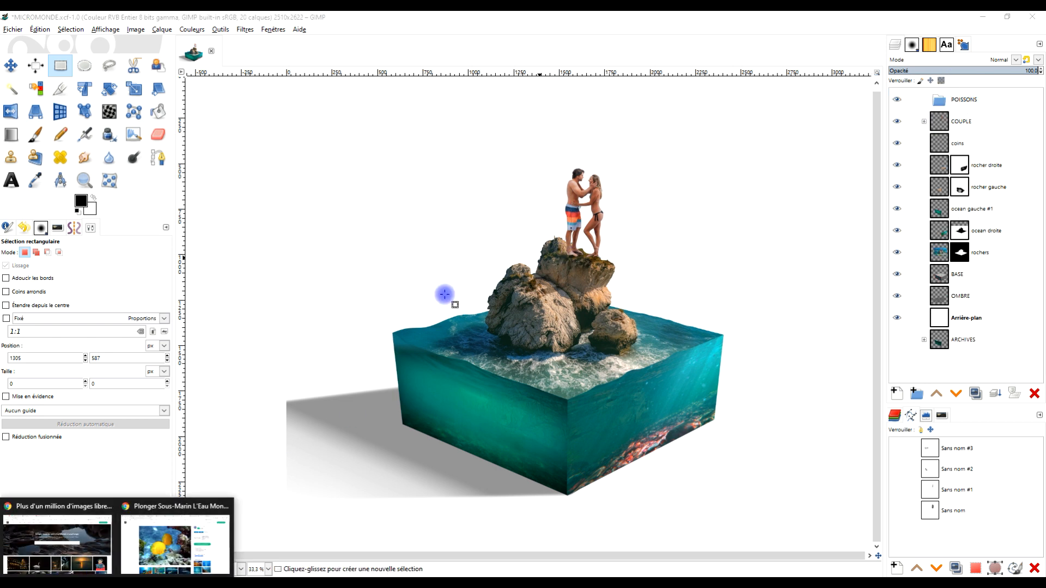
click(174, 539)
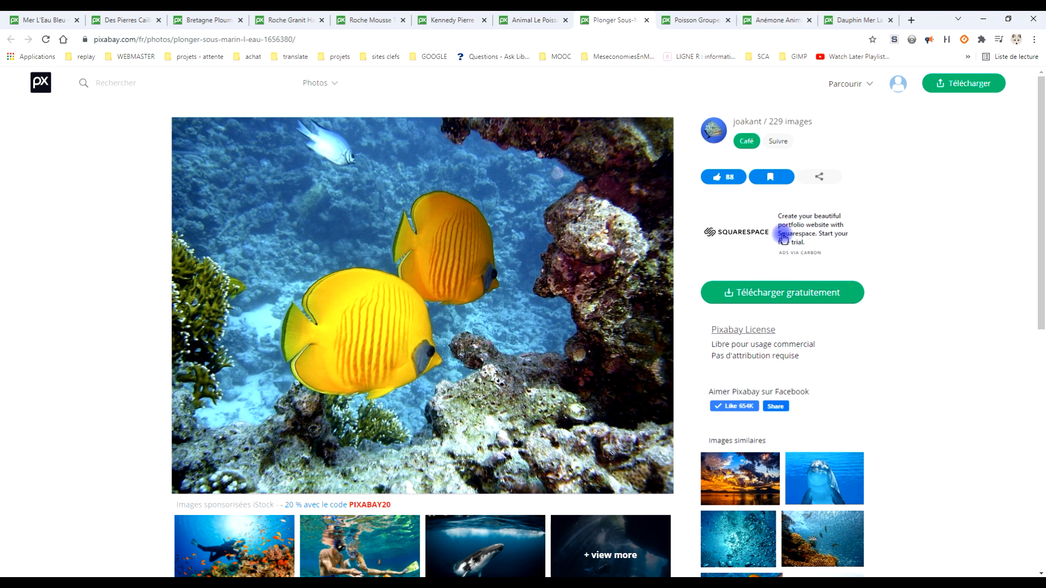
click(732, 180)
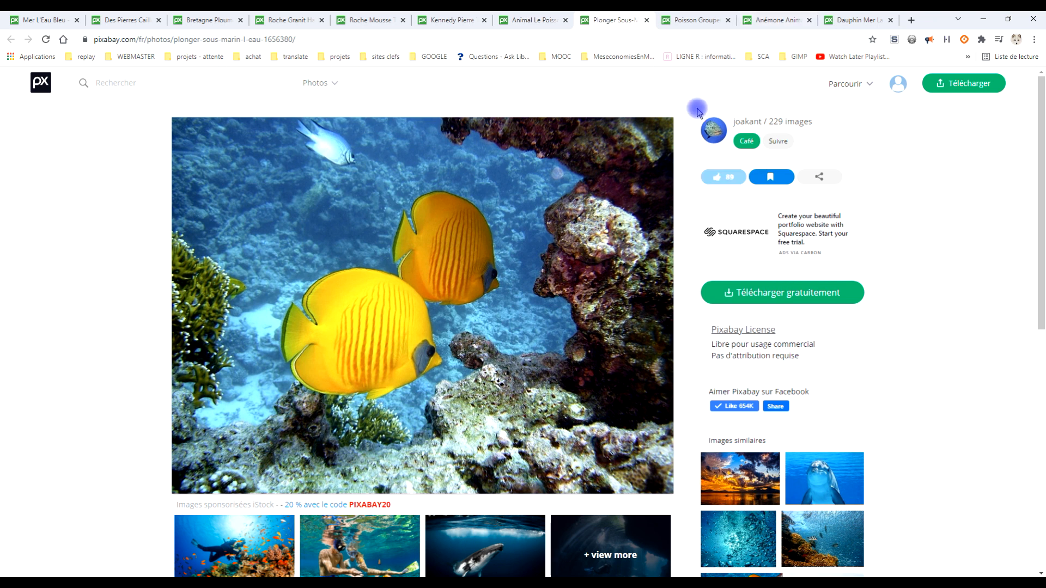
- Open the 1920×1440 version of the yellow fish photo and copy the image
click(806, 291)
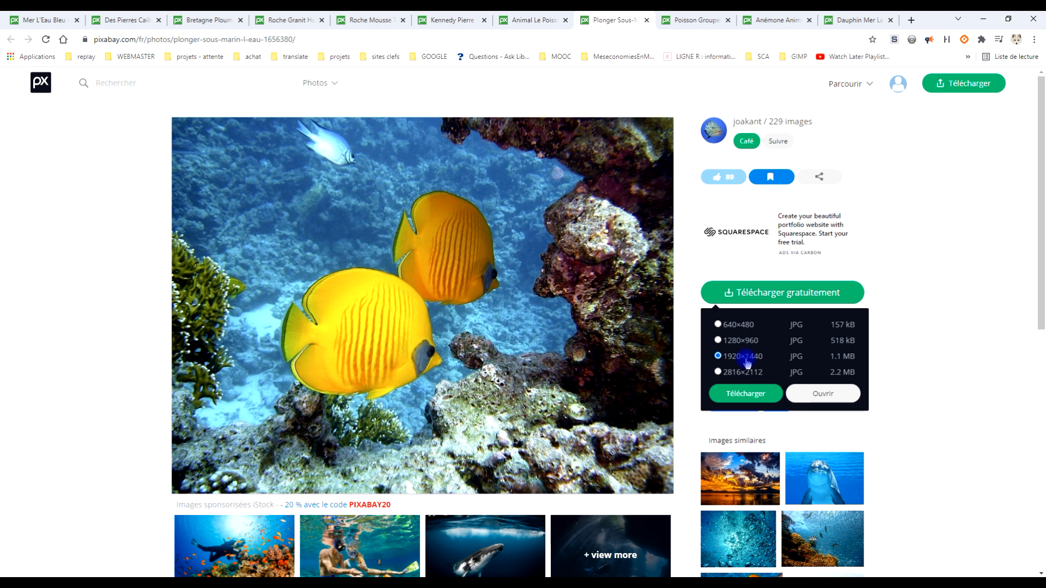
click(830, 402)
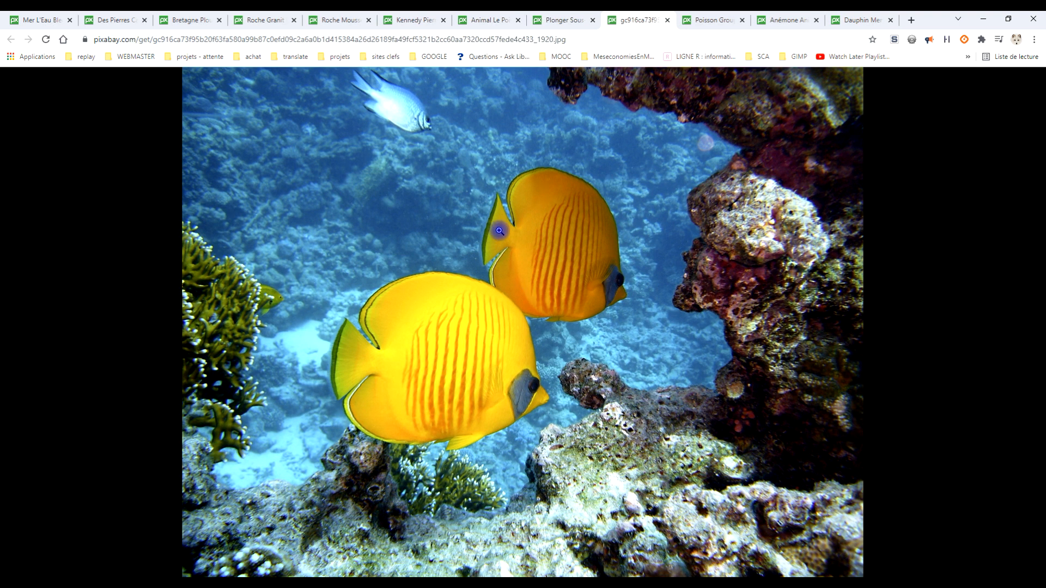
right_click(498, 213)
click(534, 248)
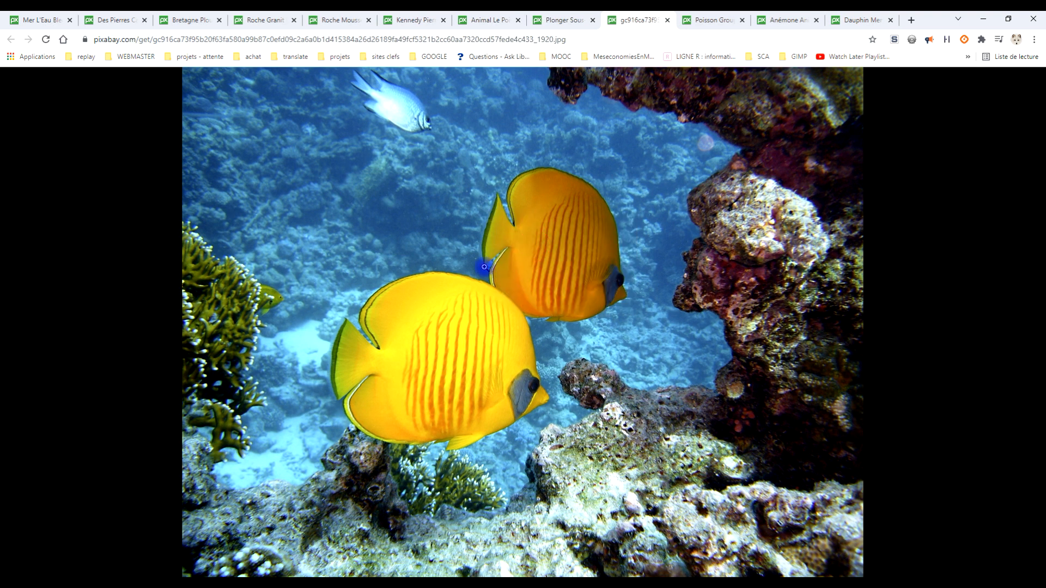
- Switch to GIMP and paste the copied yellow fish photo as a new layer
click(174, 581)
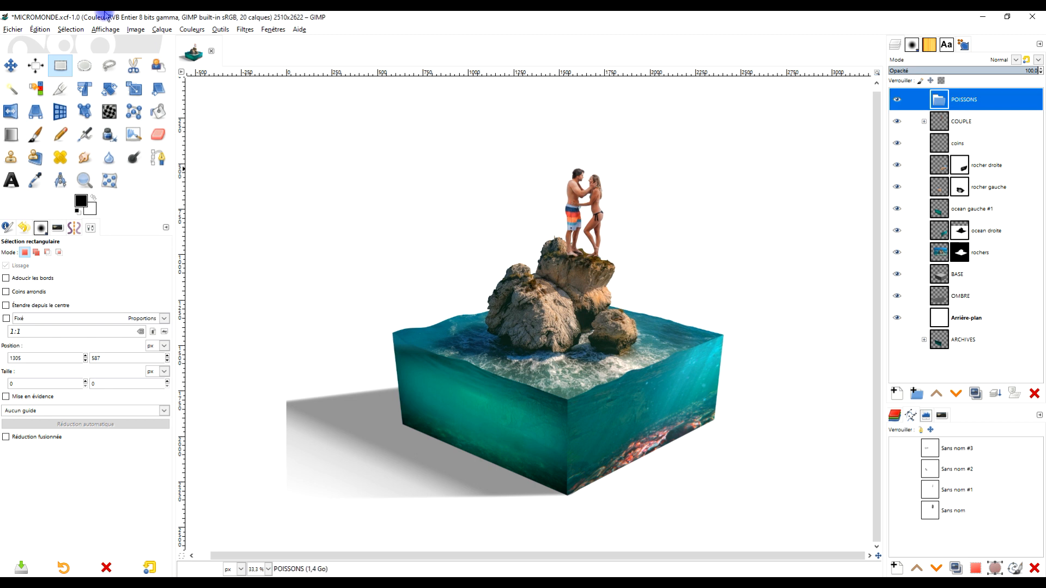
click(38, 29)
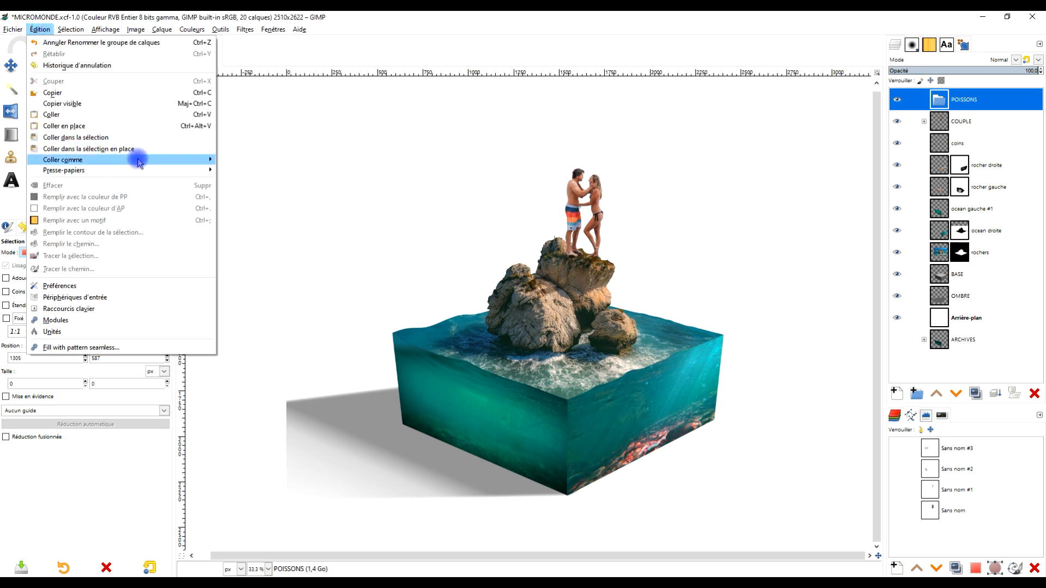
mouse_move(140, 161)
click(263, 161)
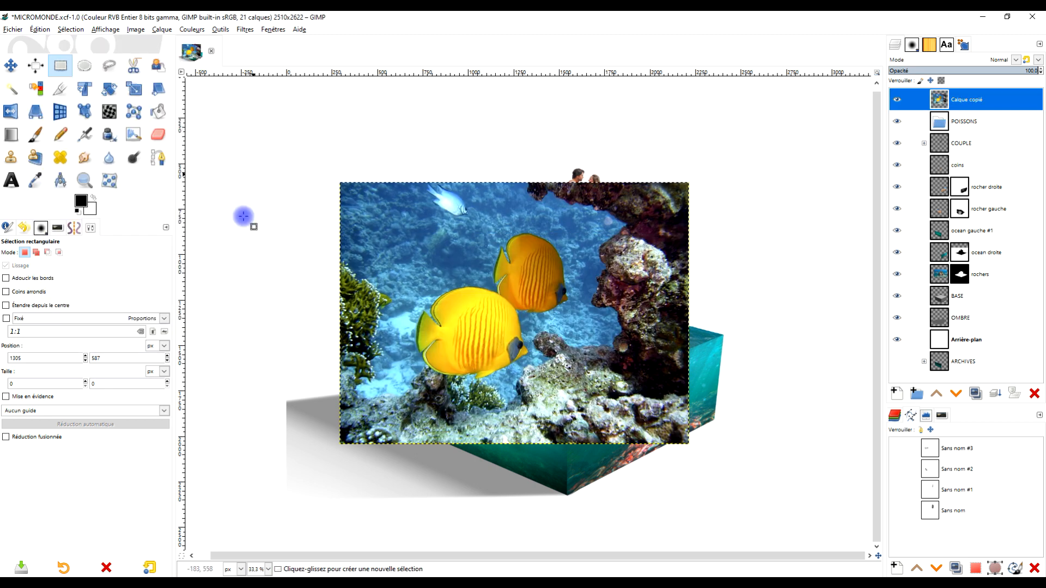
- Switch to Chrome and close both the full-size yellow fish image and its Pixabay photo page
mouse_move(117, 583)
click(166, 551)
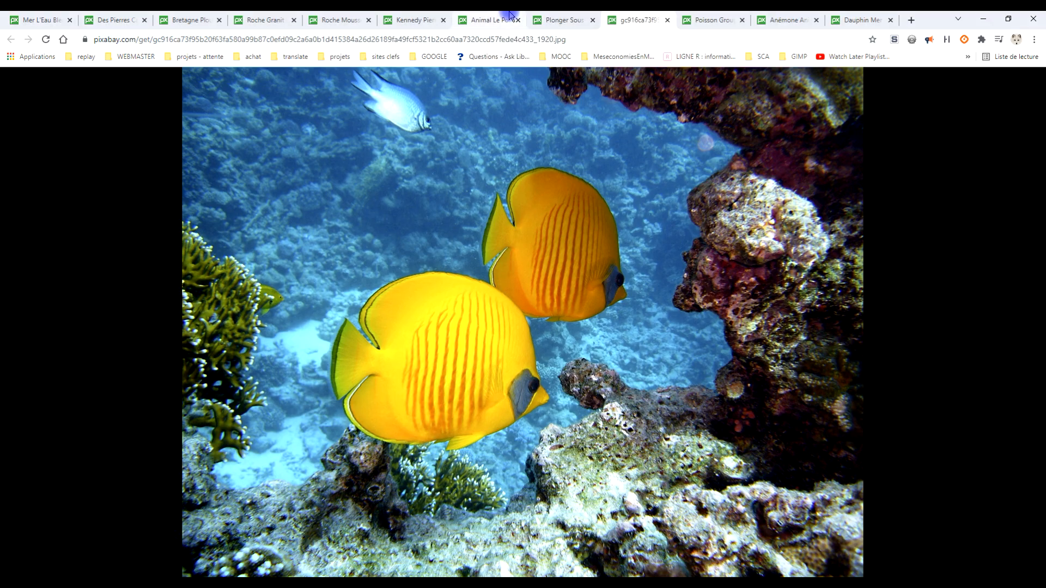
click(667, 20)
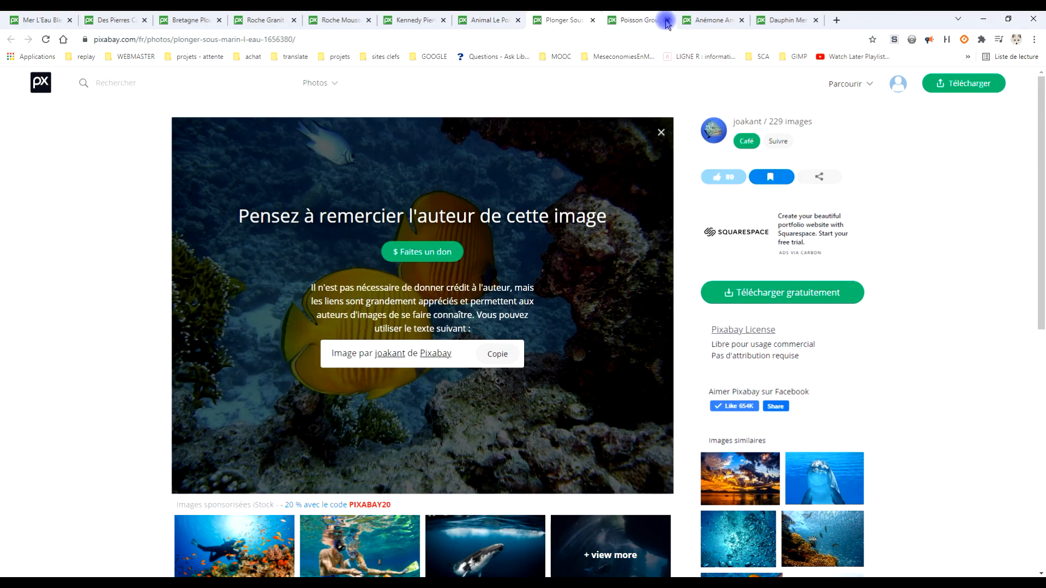
click(593, 21)
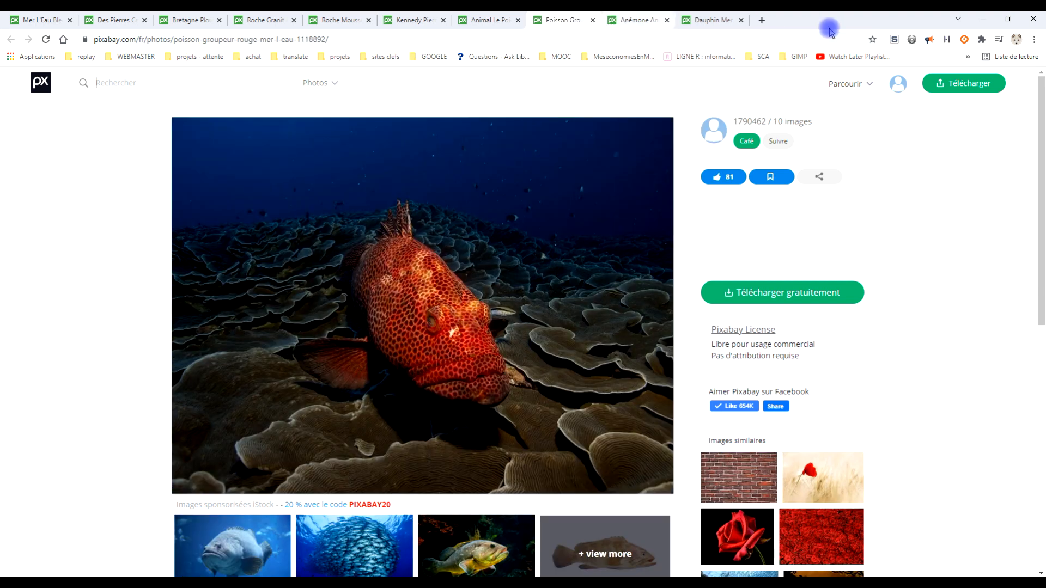
- Reopen the recently closed Pixabay page "Plonger Sous-Marin L'Eau Monde" from the browsing history
click(1034, 39)
mouse_move(945, 104)
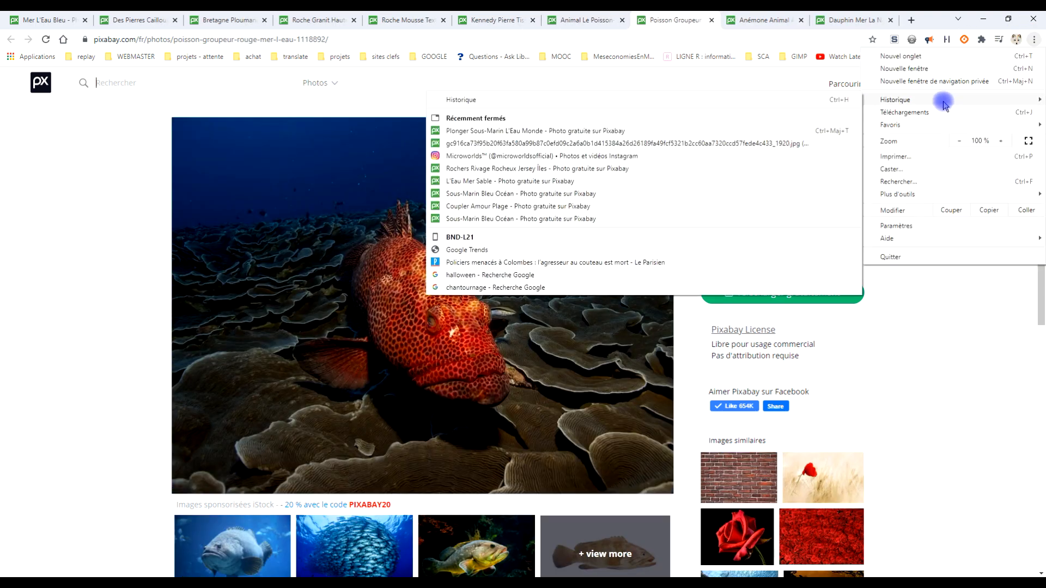
click(615, 131)
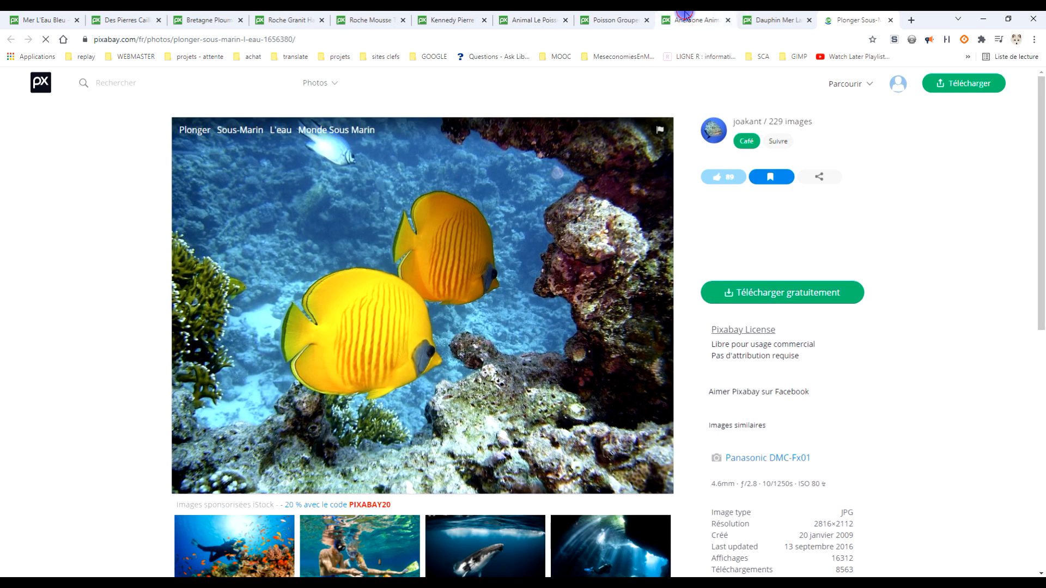
- Go to the Pixabay page of the red grouper and like the photo
click(660, 22)
click(613, 22)
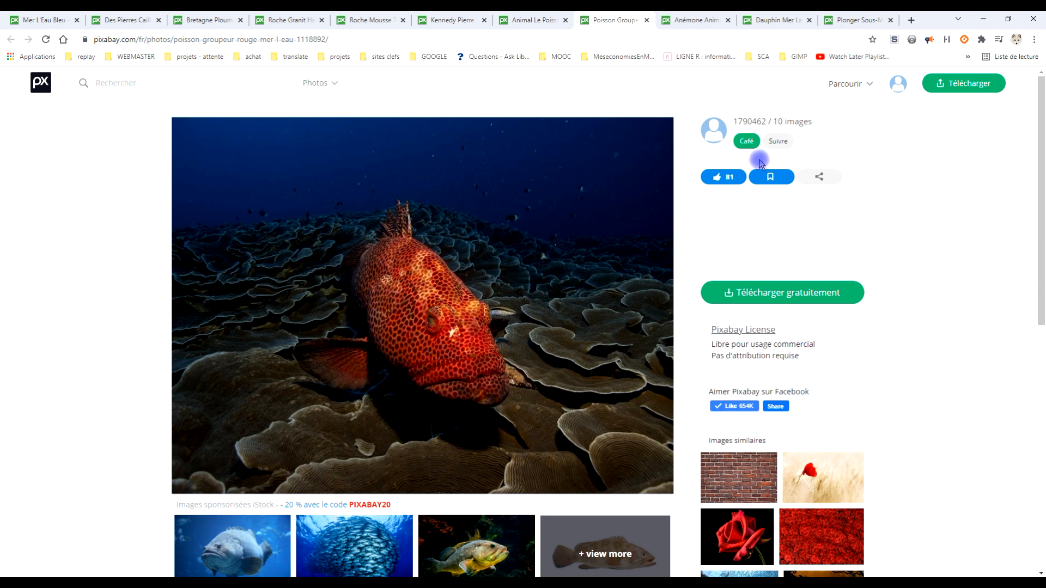
click(733, 177)
- Cut the red grouper photo's link from its sharing options
click(832, 181)
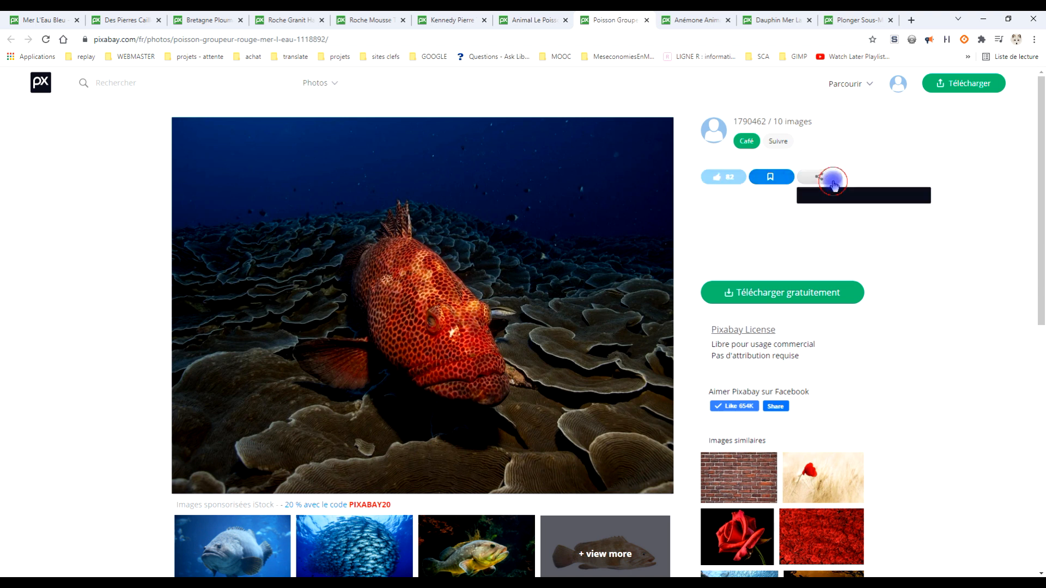
right_click(857, 290)
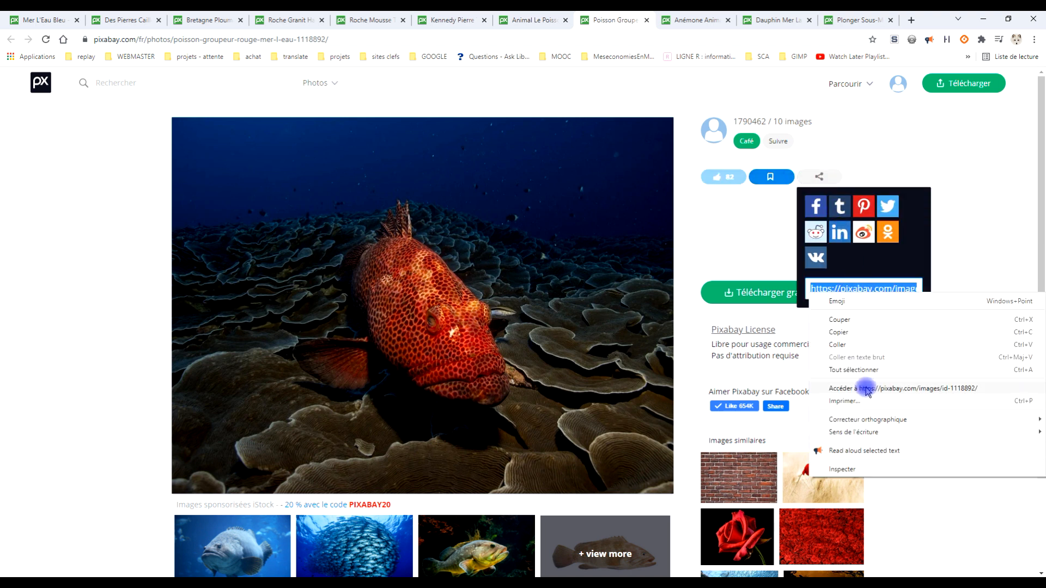
click(864, 321)
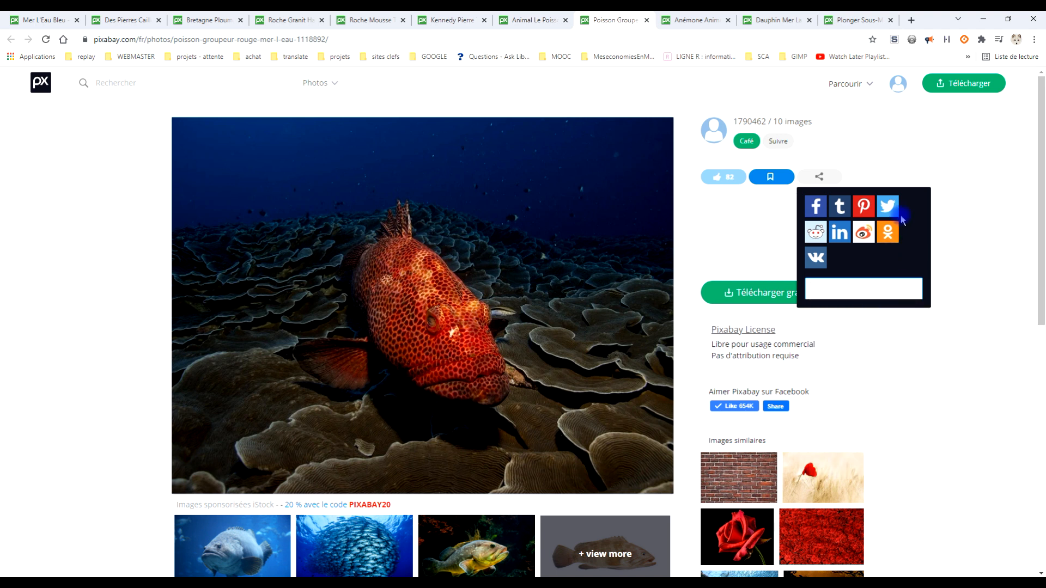
right_click(473, 198)
click(691, 234)
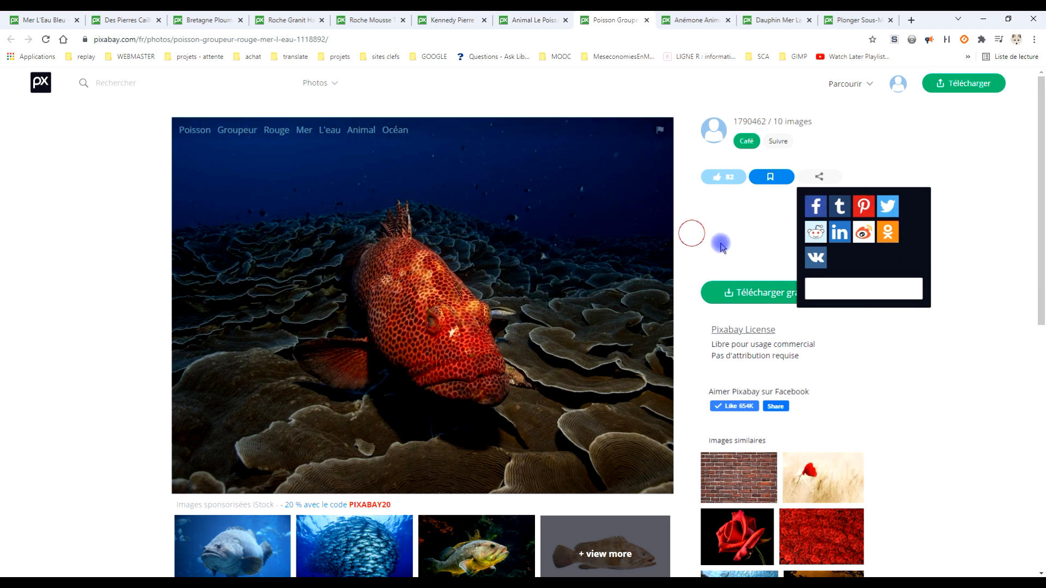
- Open the 1920-pixel version of the red grouper photo and copy the image
click(730, 293)
click(821, 392)
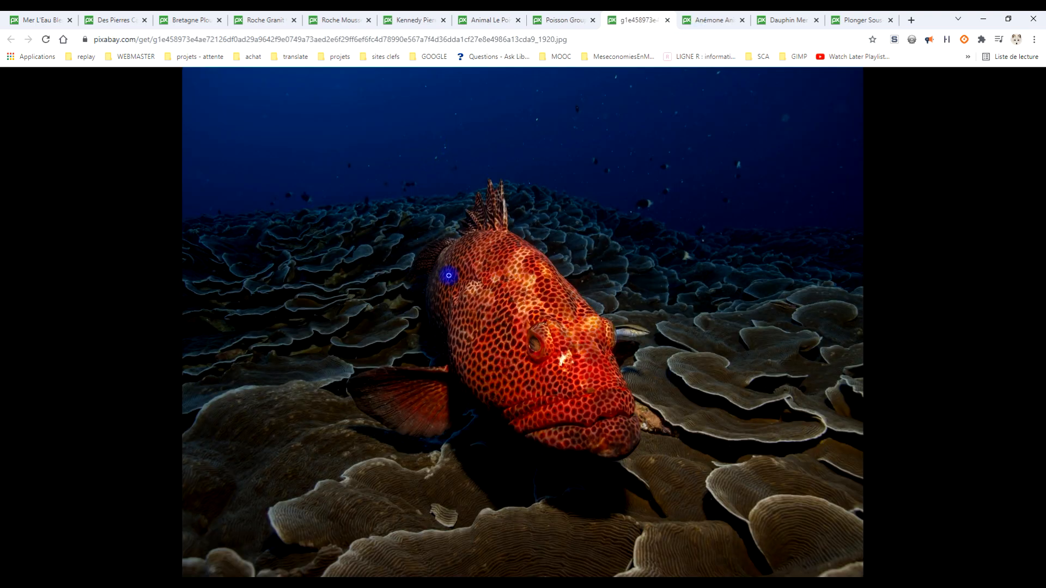
right_click(555, 257)
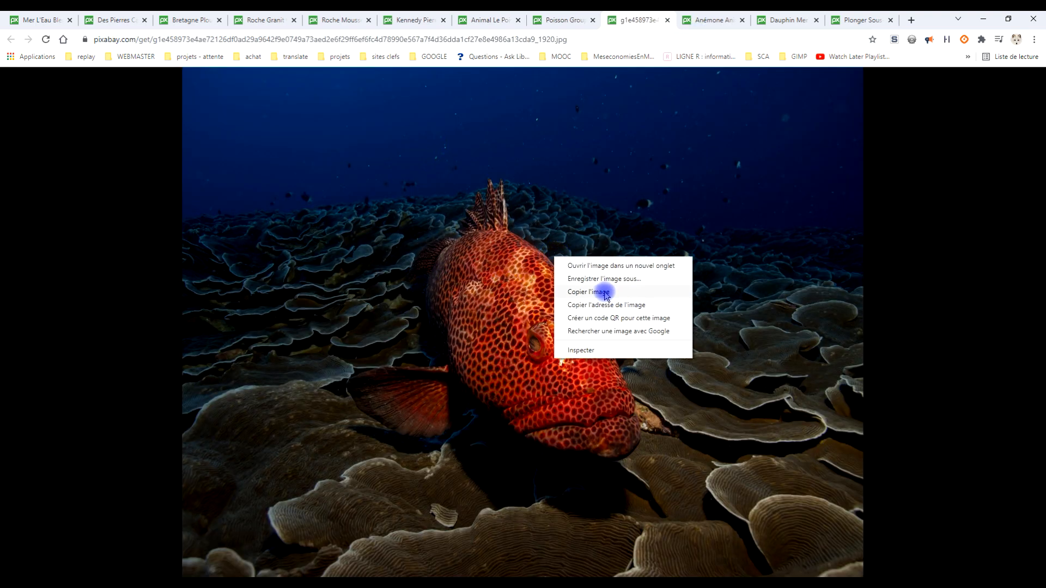
click(606, 293)
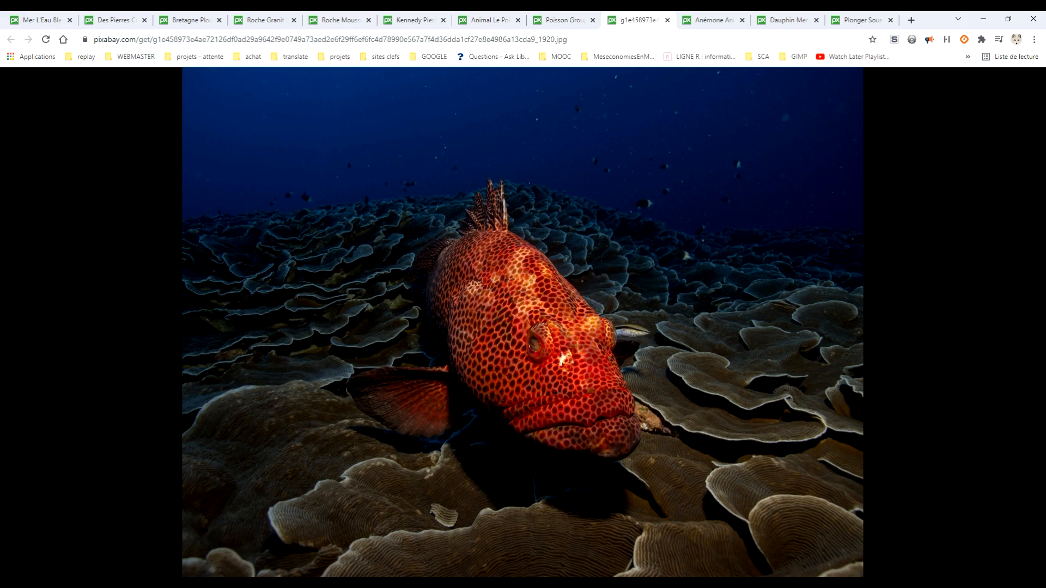
- Switch to GIMP and paste the copied red grouper photo as a new layer
key(alt+Tab)
click(38, 29)
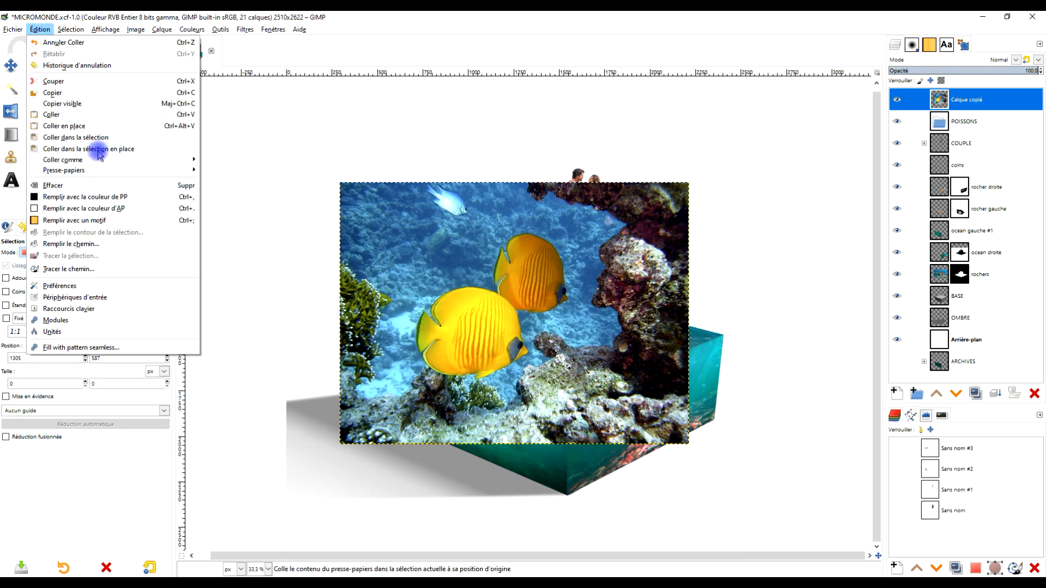
mouse_move(114, 159)
click(256, 159)
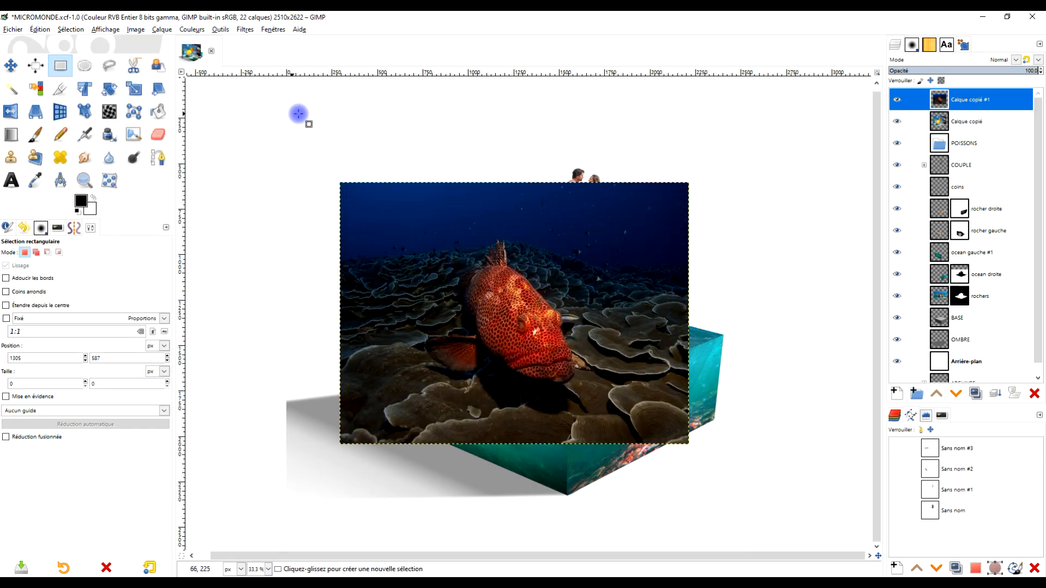
- Hide the red grouper layer, Calque copié #1, and select the yellow fish layer, Calque copié
ctrl+scroll(598, 327, up, 2)
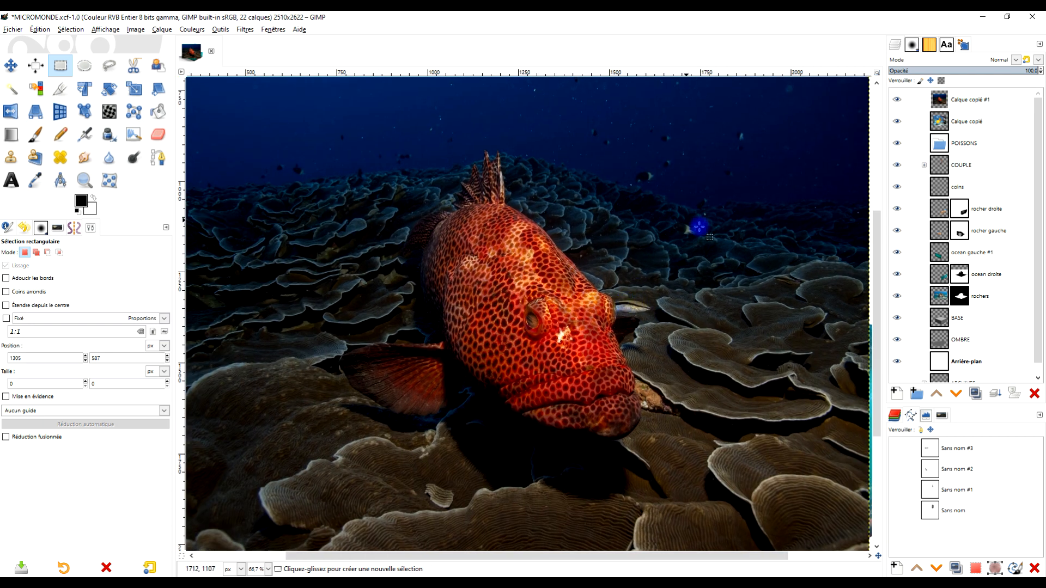
click(992, 100)
drag(570, 265, 588, 252)
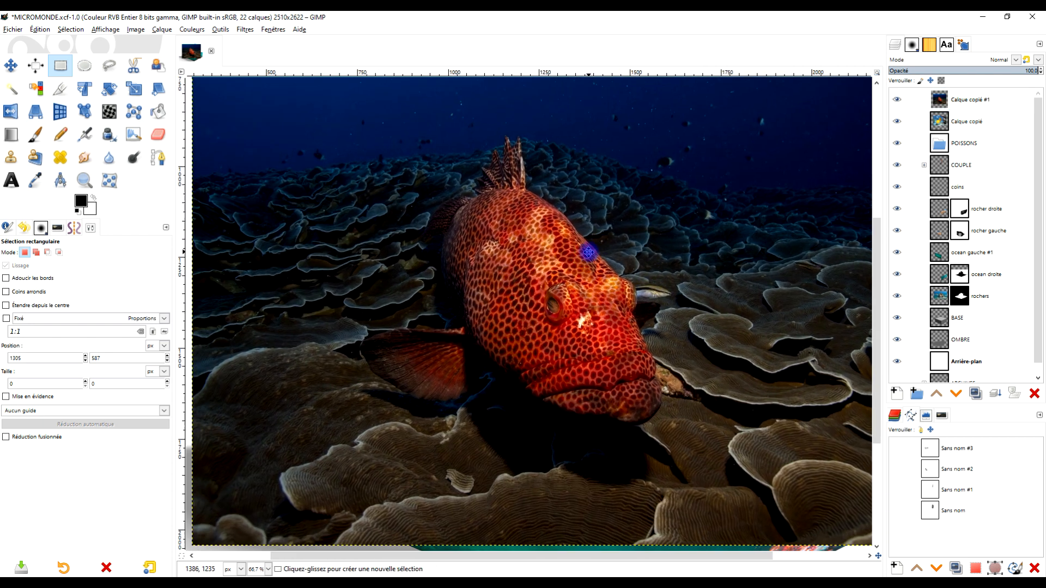
scroll(703, 245, down, 1)
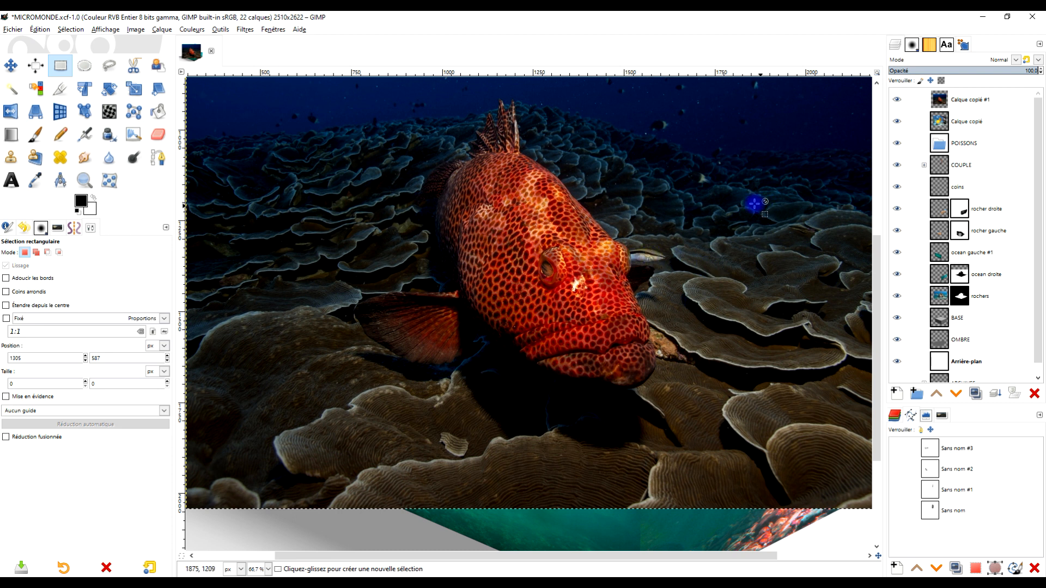
scroll(754, 203, down, 1)
click(896, 99)
click(941, 121)
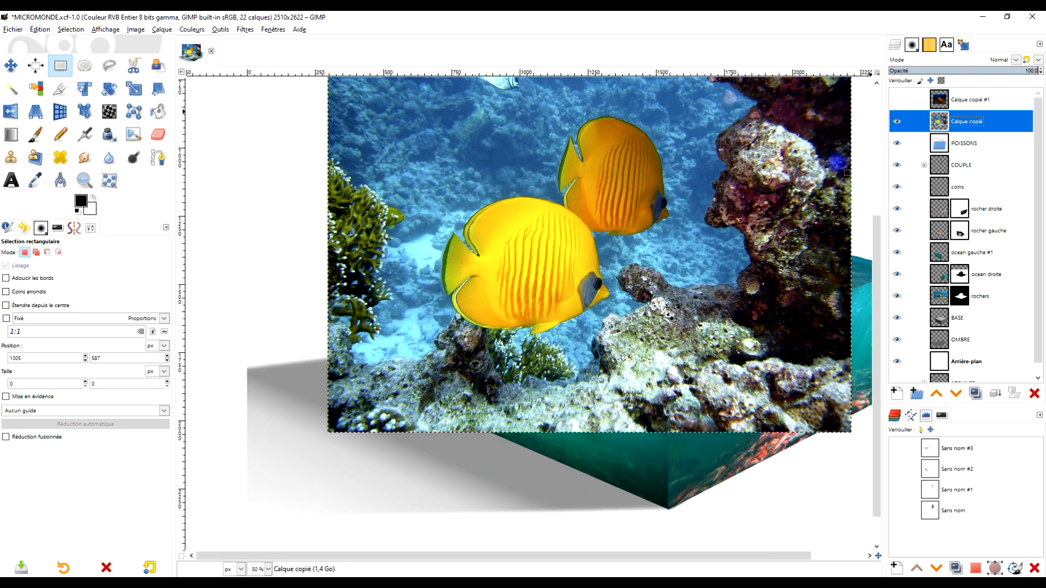
scroll(725, 250, down, 2)
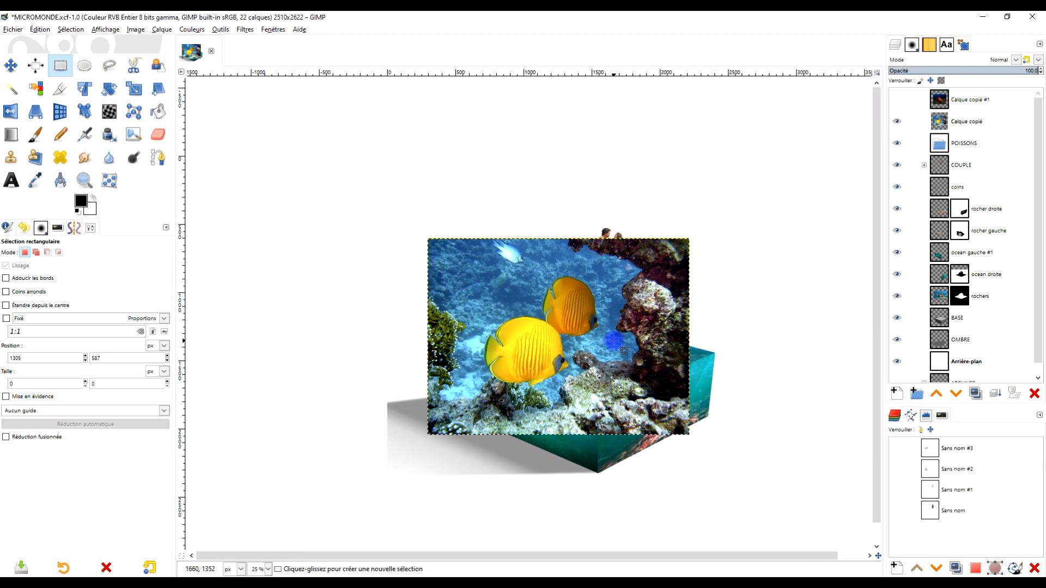
- Move the yellow fish layer over the right side of the ocean cube and lower its opacity to 62.9
click(10, 66)
drag(537, 372, 641, 443)
scroll(637, 414, up, 2)
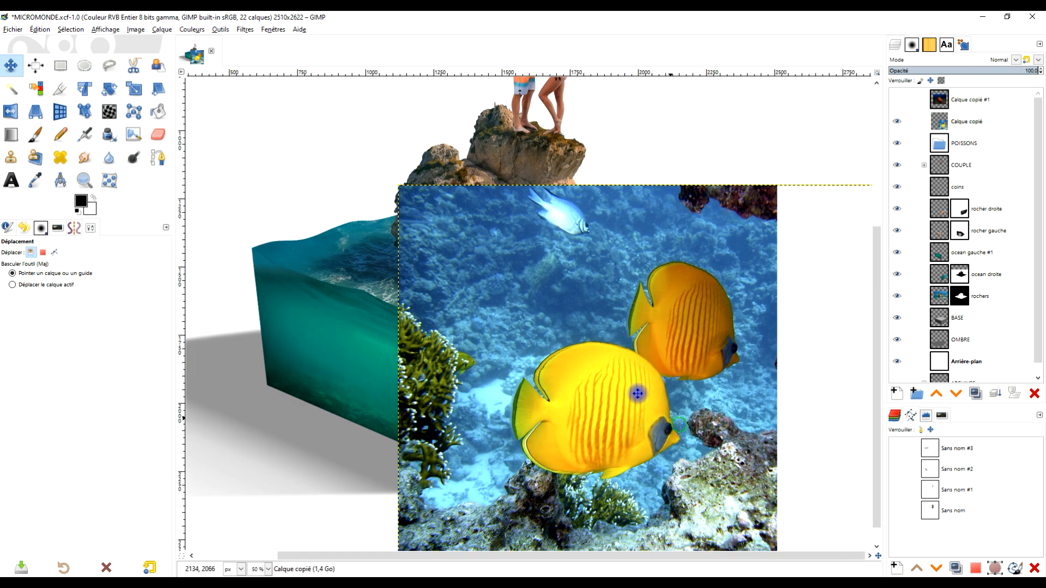
drag(637, 393, 616, 376)
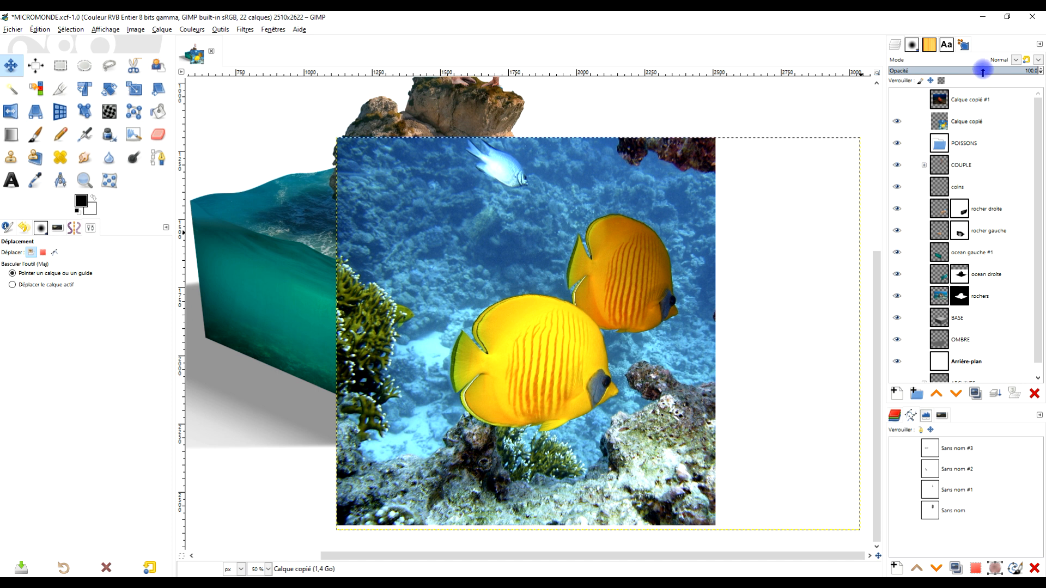
click(983, 71)
- Place both fish photo layers inside the POISSONS group and rename the yellow fish layer JAUNES
drag(945, 125, 973, 123)
click(941, 99)
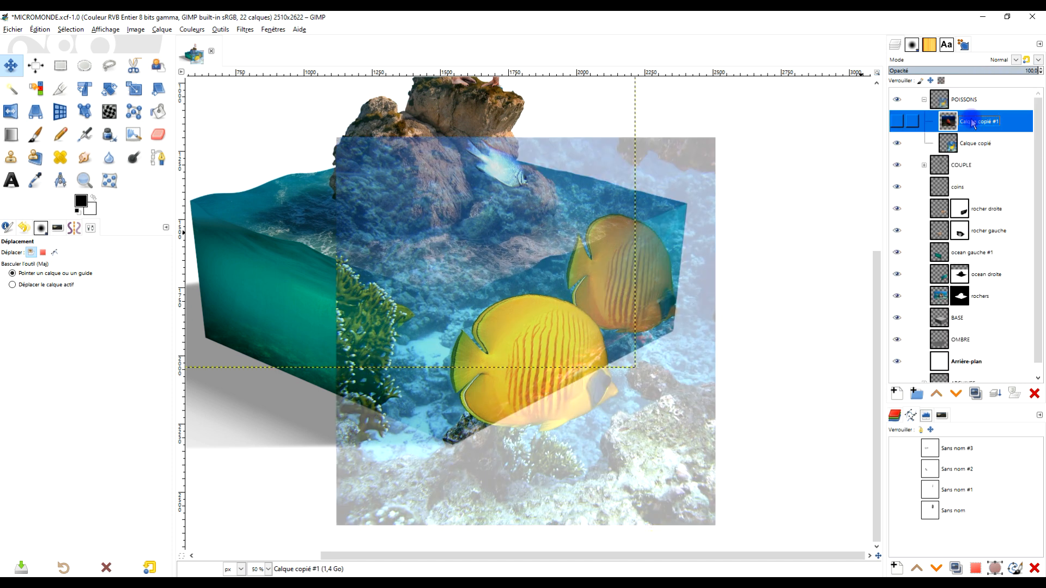
click(959, 143)
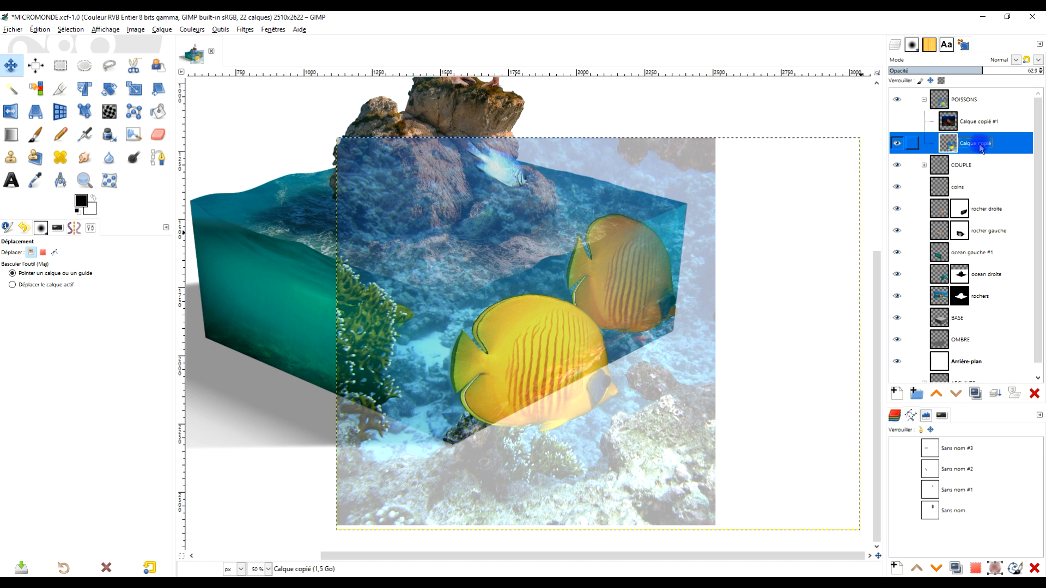
click(981, 143)
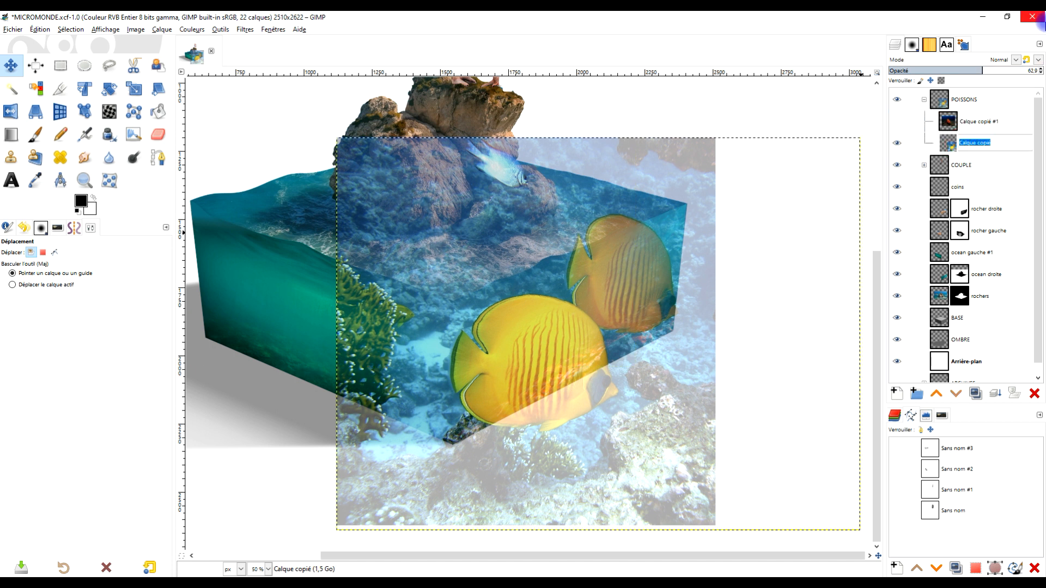
text(JAUNES)
key(Return)
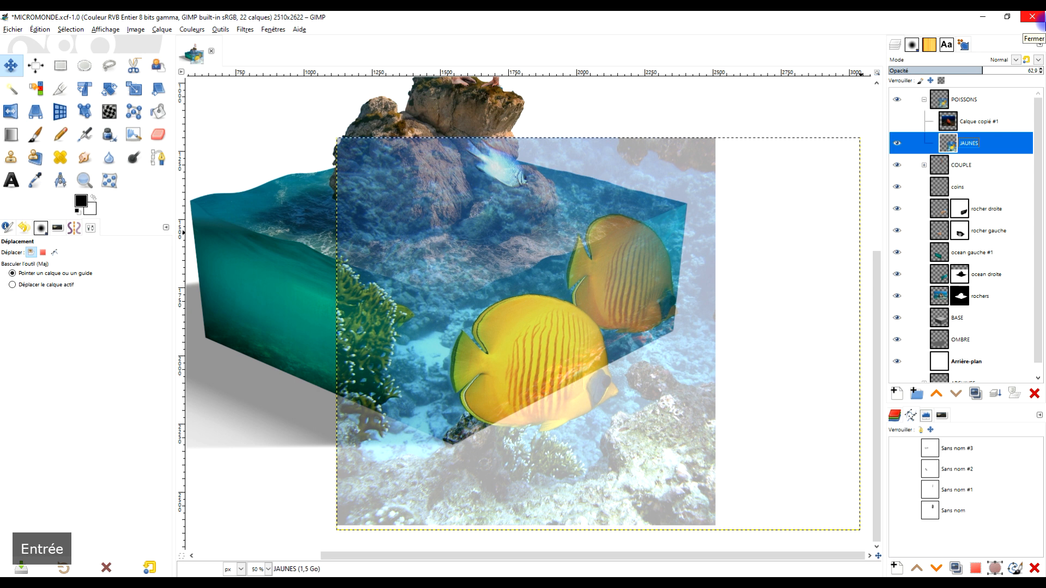
- Scale the JAUNES layer proportionally to 456 × 342 px and position it on the cube's right face
scroll(686, 292, down, 2)
scroll(650, 291, up, 2)
drag(649, 290, 583, 247)
click(133, 89)
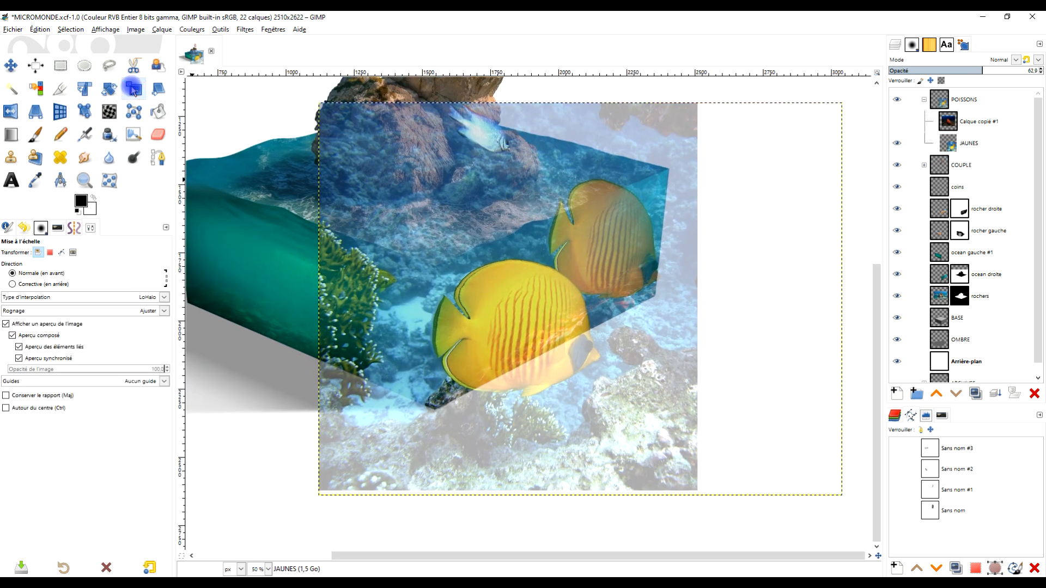
click(542, 305)
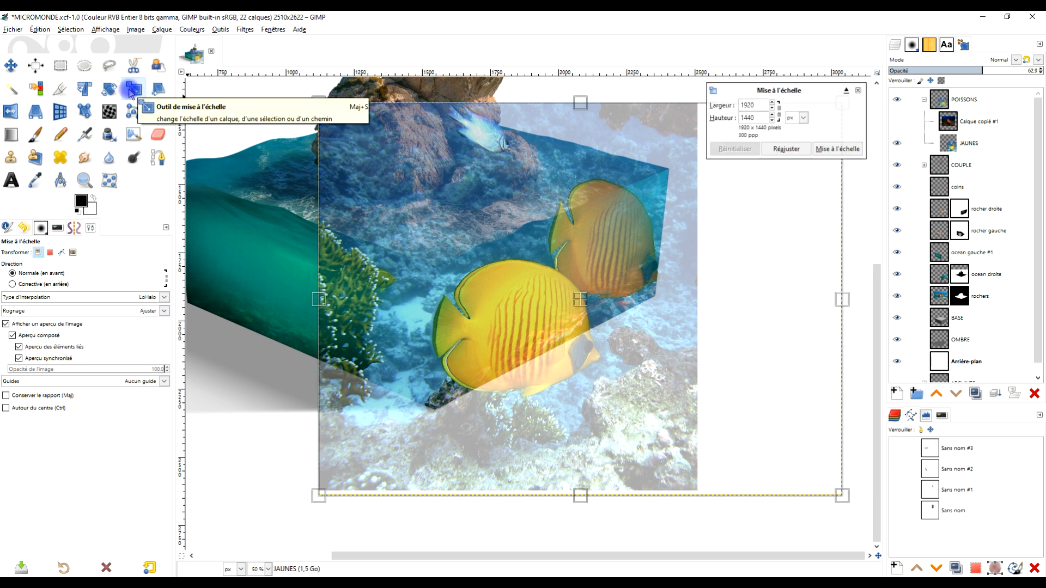
drag(332, 108, 622, 257)
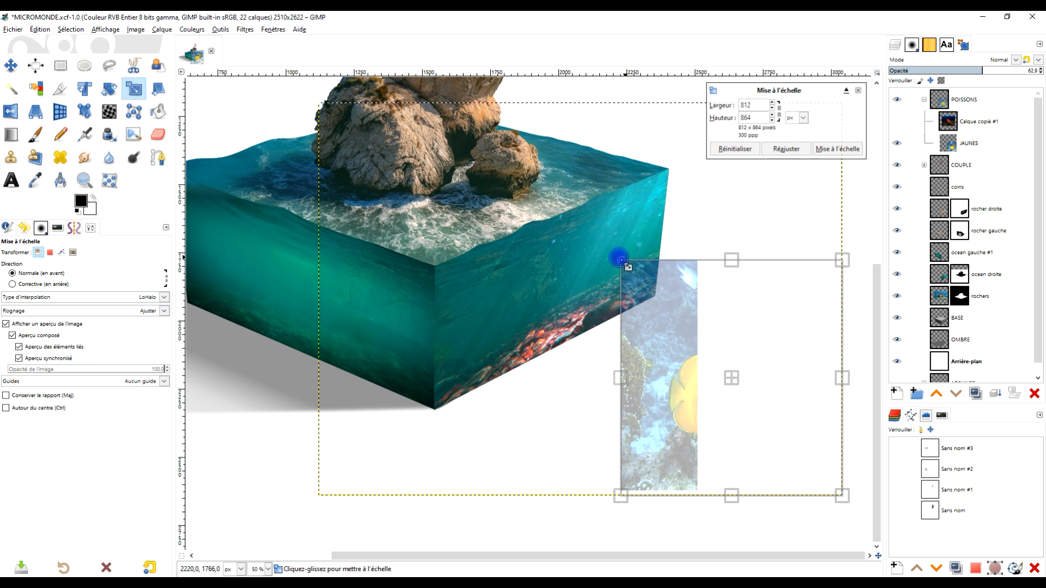
click(735, 149)
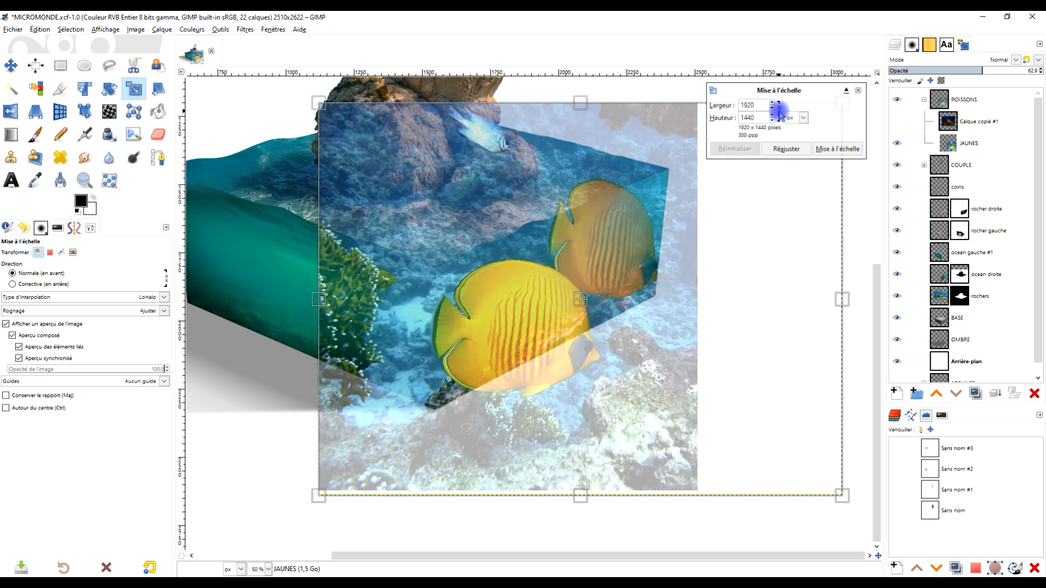
drag(318, 103, 673, 273)
drag(731, 414, 522, 303)
scroll(531, 312, up, 2)
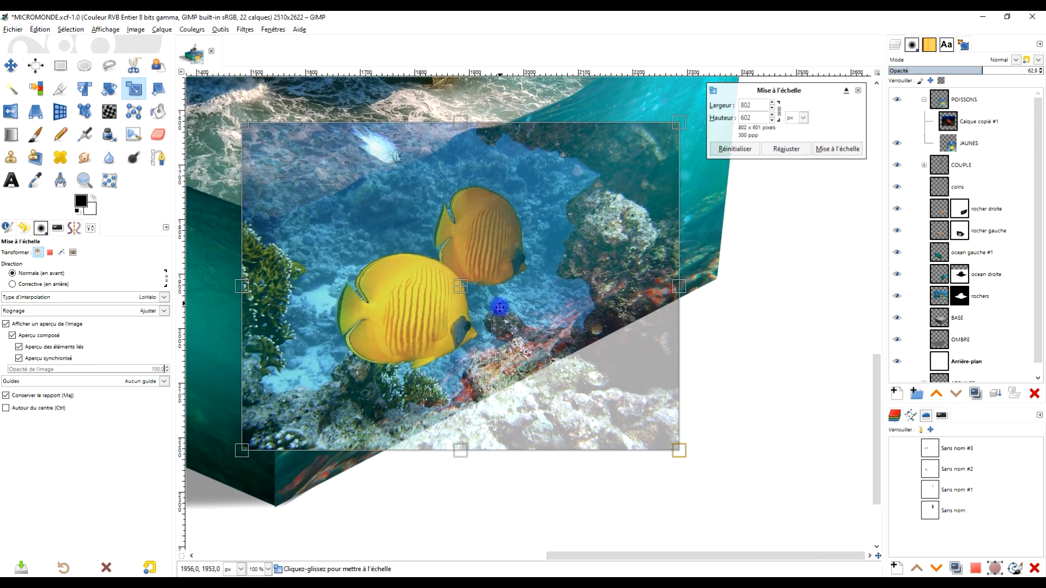
drag(484, 310, 604, 222)
drag(800, 420, 531, 212)
drag(454, 162, 579, 254)
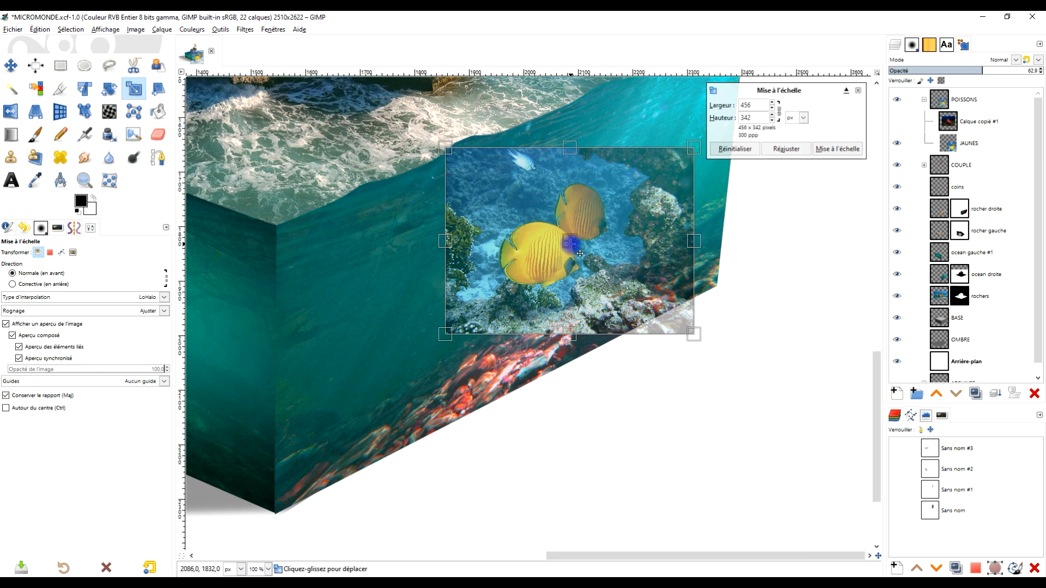
click(840, 152)
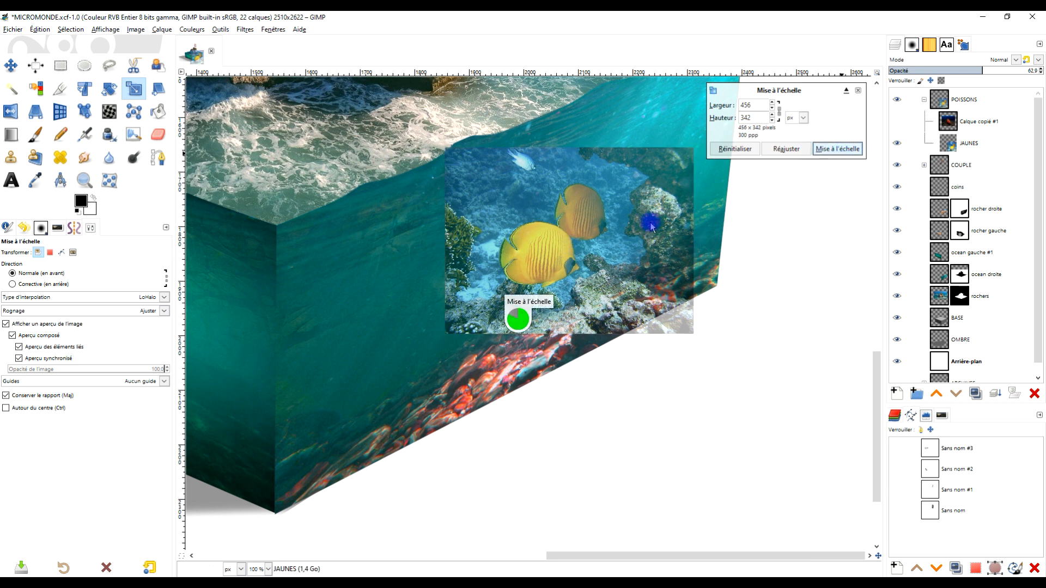
- Rotate the JAUNES layer counterclockwise by about 18 degrees to follow the slope of the cube's right face
drag(638, 238, 617, 284)
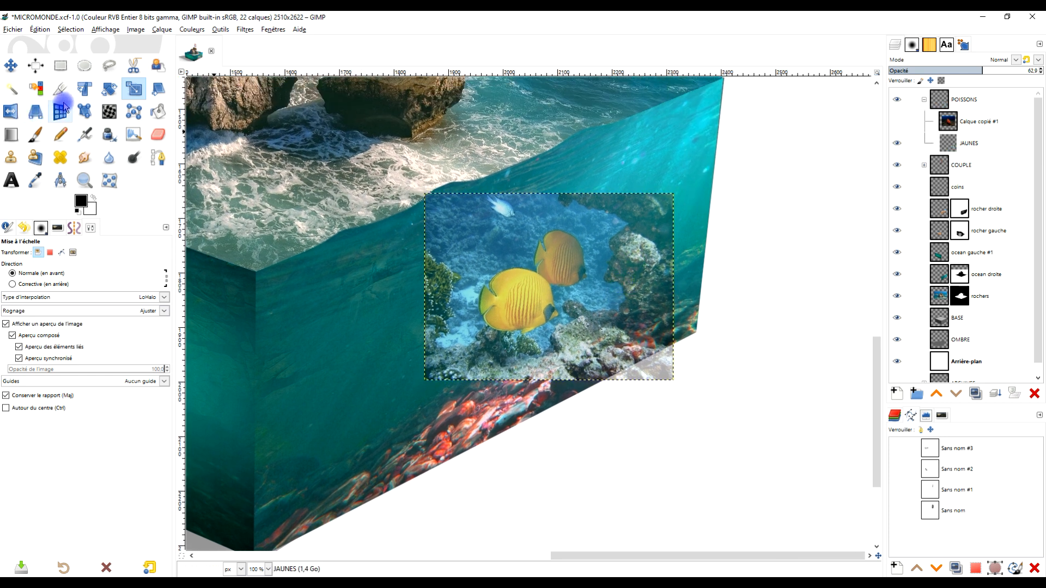
click(109, 89)
drag(498, 291, 504, 306)
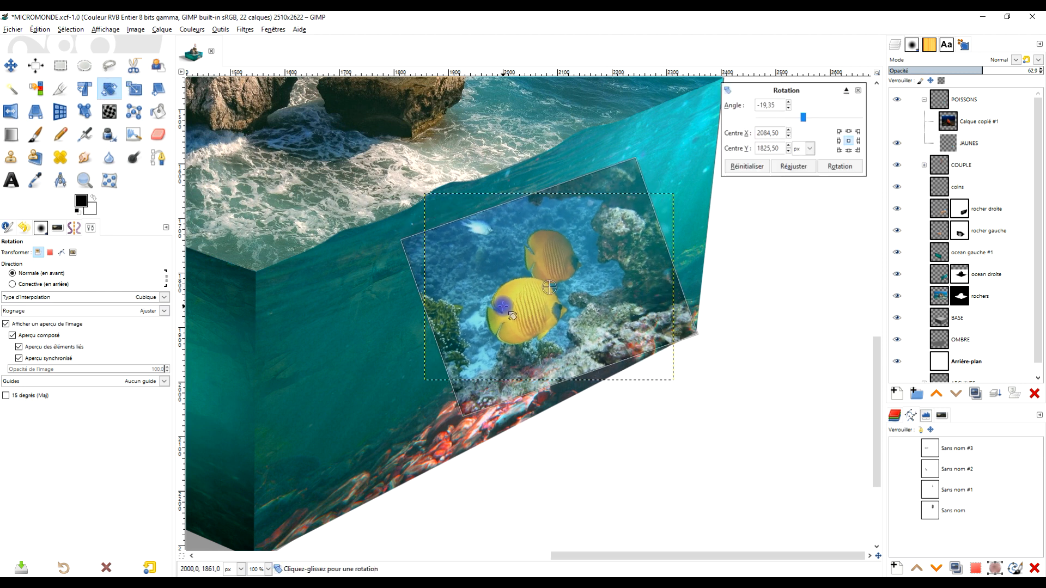
scroll(514, 309, down, 2)
scroll(513, 290, up, 2)
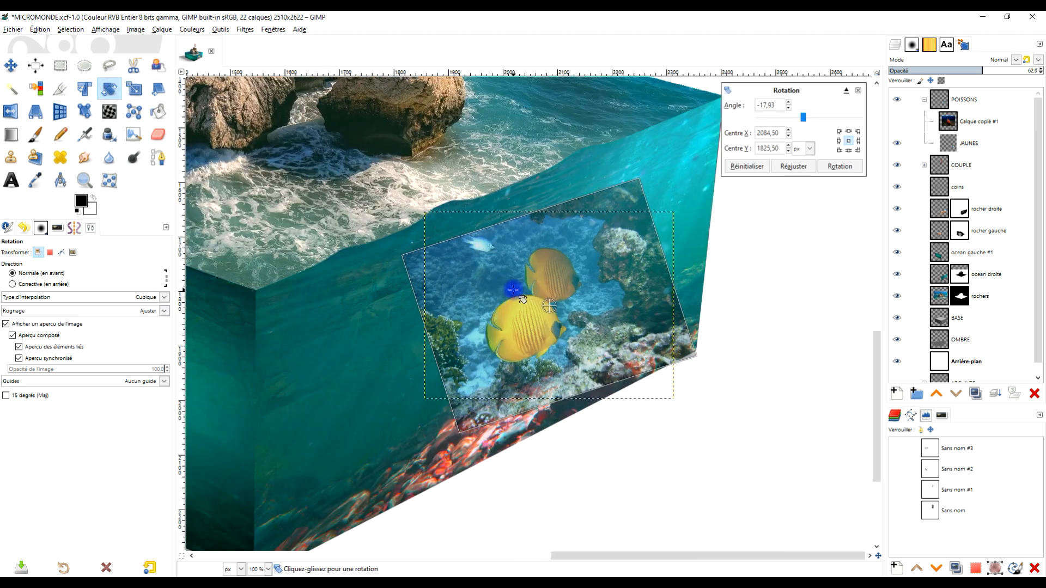
drag(513, 327, 512, 325)
click(839, 166)
- Start a path with the Paths tool at the front yellow fish's rear fin and trace along its upper edge
scroll(500, 357, up, 3)
drag(587, 298, 578, 336)
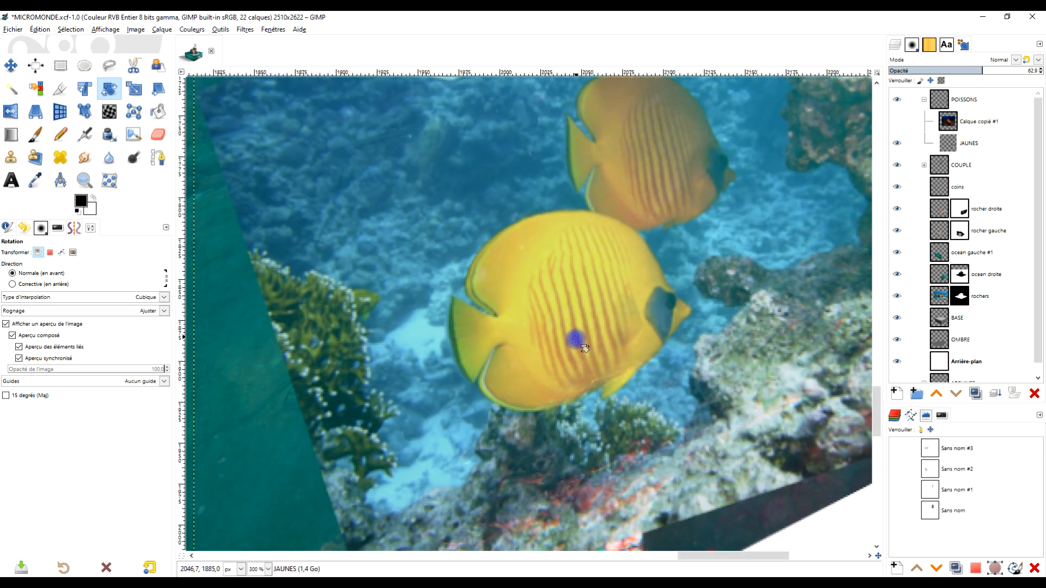
click(158, 162)
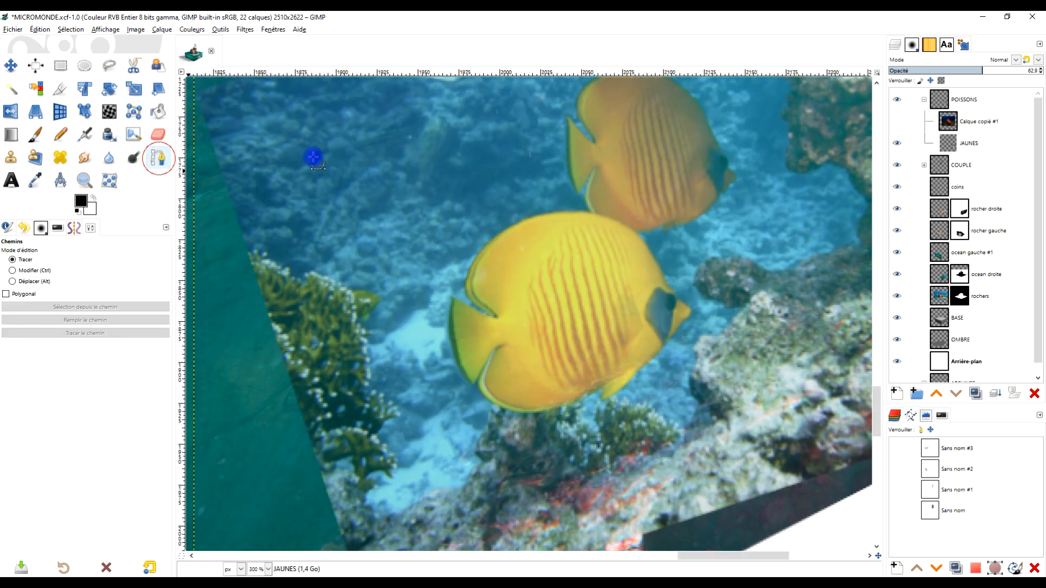
drag(607, 299, 584, 320)
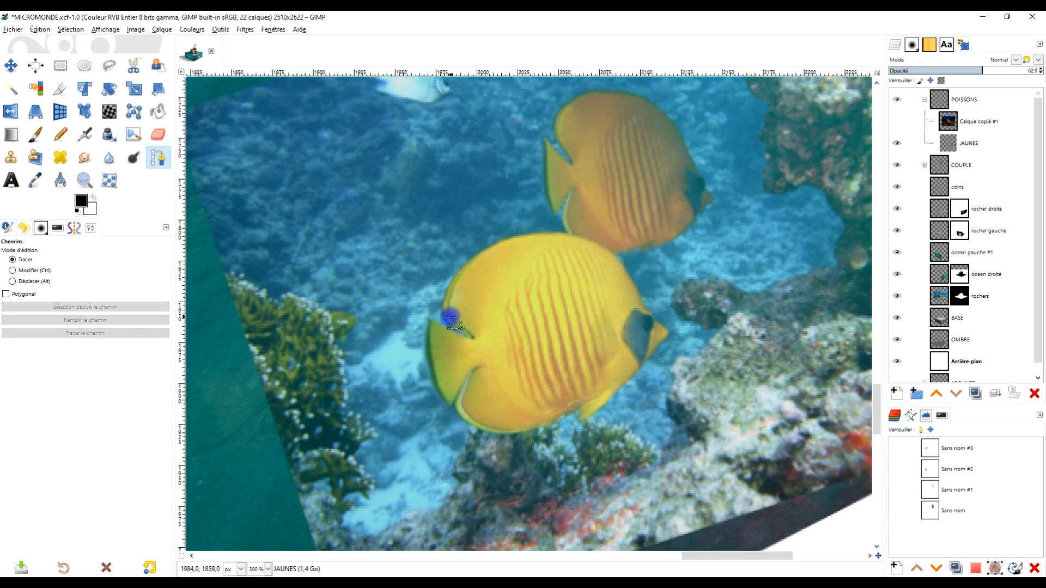
scroll(445, 318, up, 2)
click(438, 319)
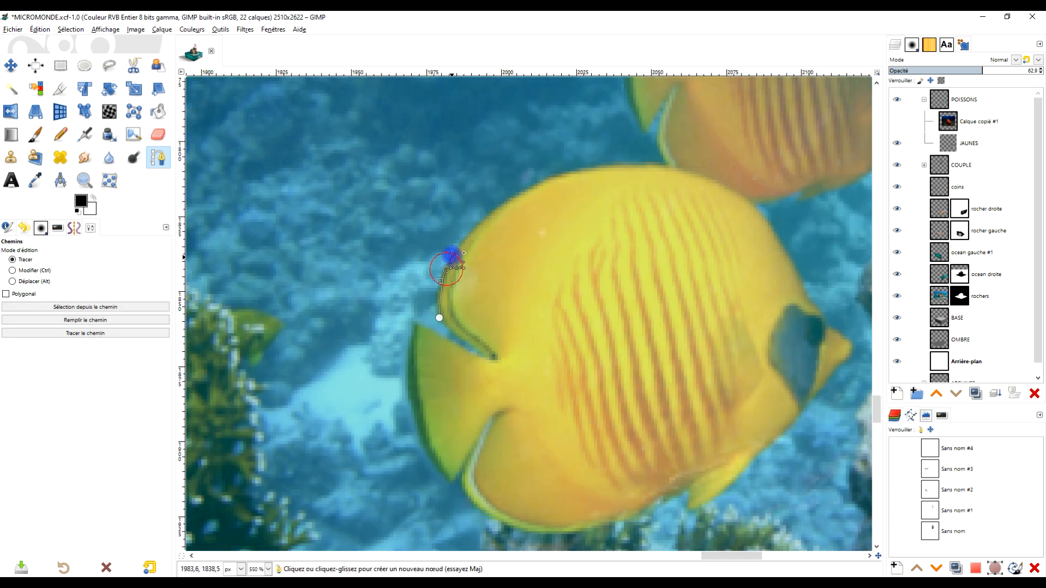
drag(500, 205, 515, 195)
drag(569, 171, 578, 169)
drag(661, 164, 665, 164)
- Continue the path up the rear fish's lower fin and around its tail, including the notches
drag(727, 148, 700, 275)
drag(629, 273, 631, 262)
click(645, 219)
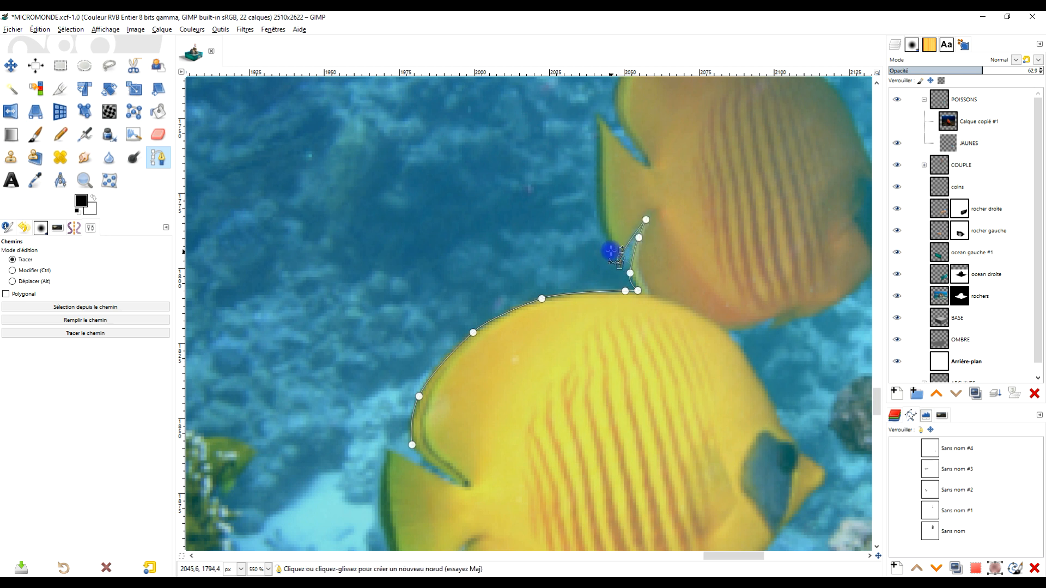
scroll(602, 234, up, 4)
scroll(602, 234, left, 2)
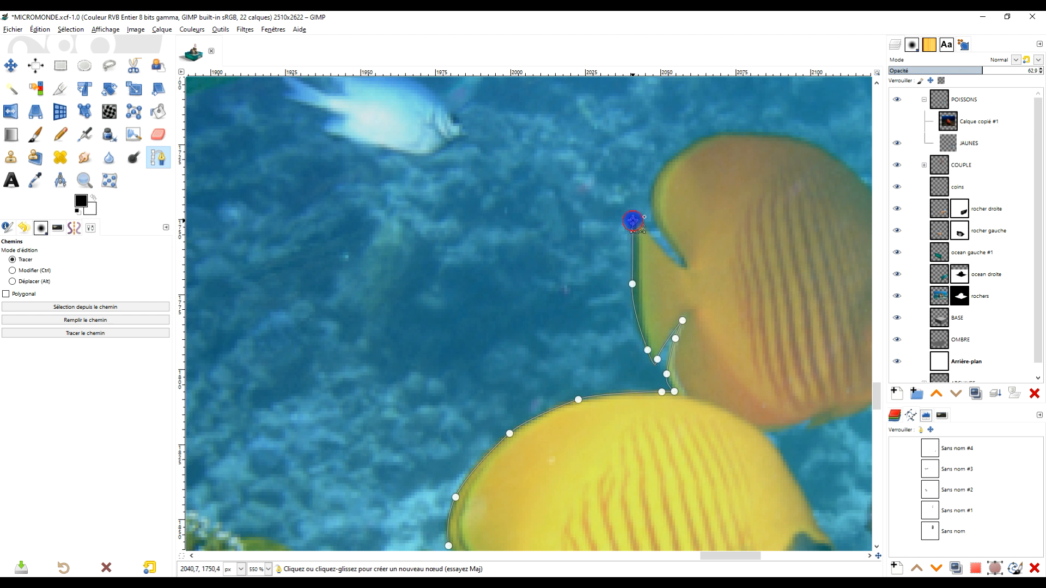
click(639, 218)
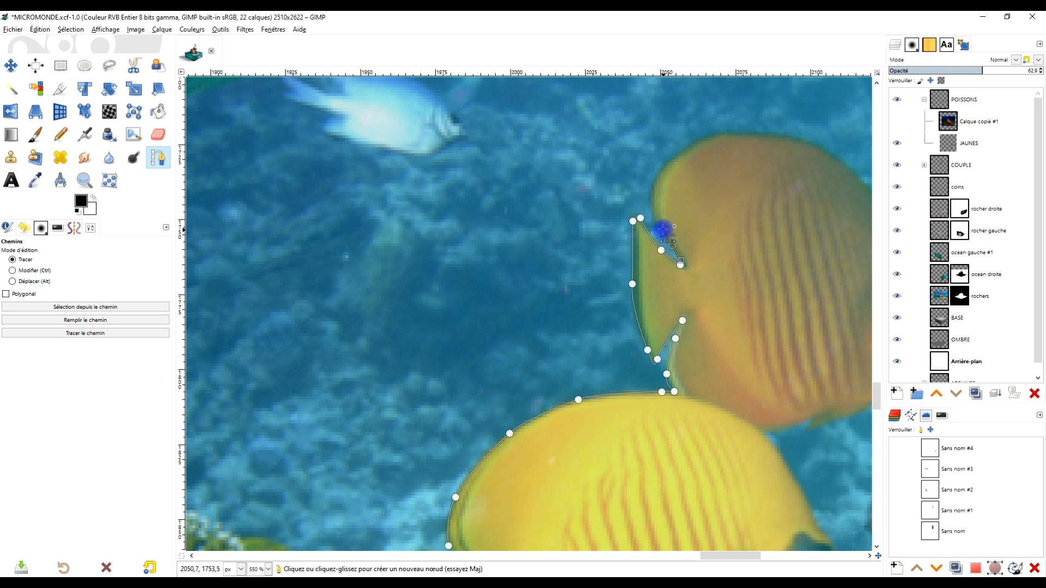
- Extend the path along the rear fish's curved back from the tail notch to the top of its head
drag(651, 209, 651, 199)
drag(674, 104, 612, 220)
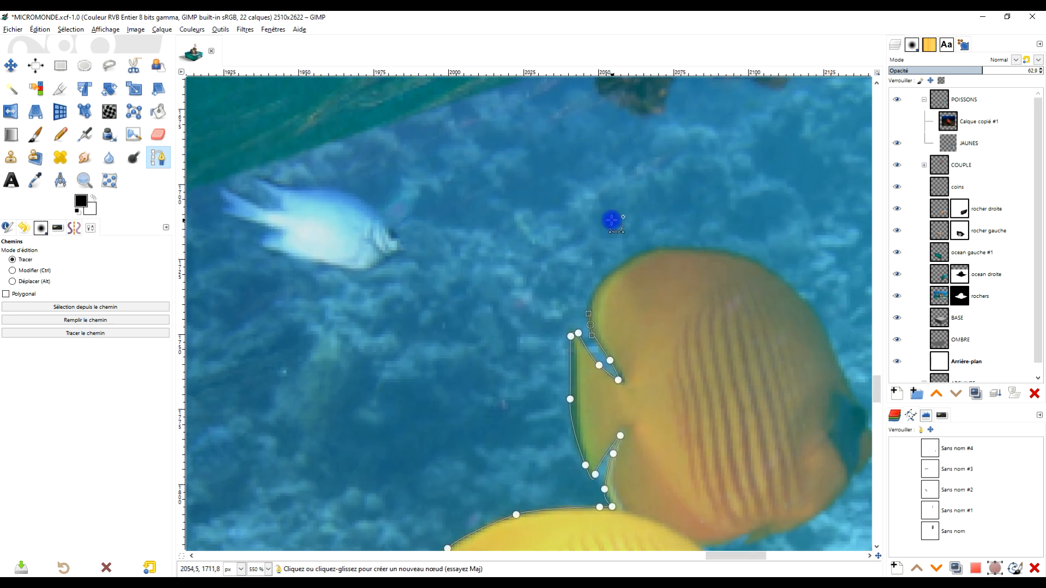
drag(597, 287, 625, 259)
drag(719, 249, 672, 264)
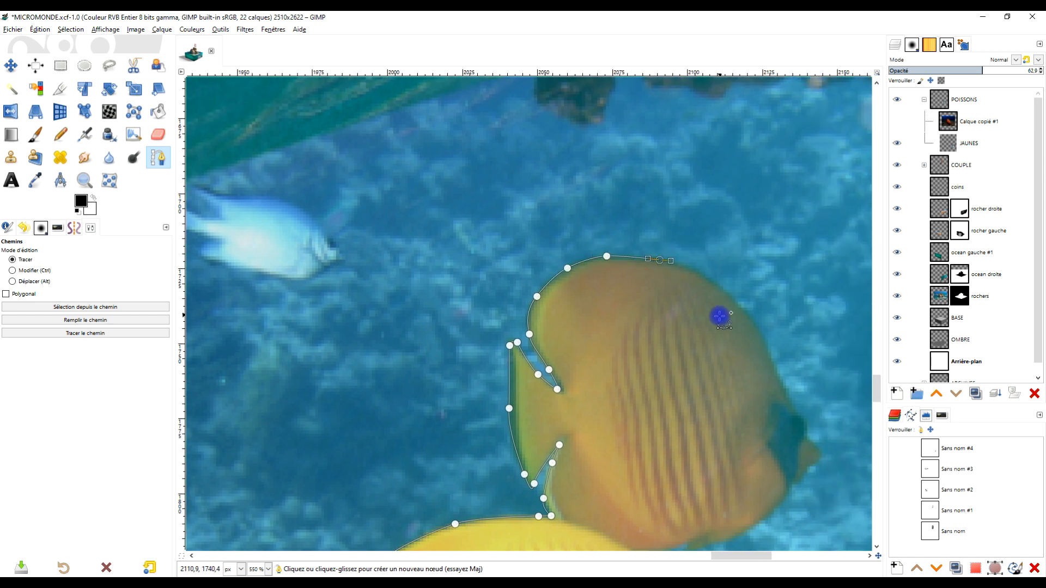
drag(721, 317, 697, 265)
drag(685, 225, 726, 264)
drag(762, 350, 715, 252)
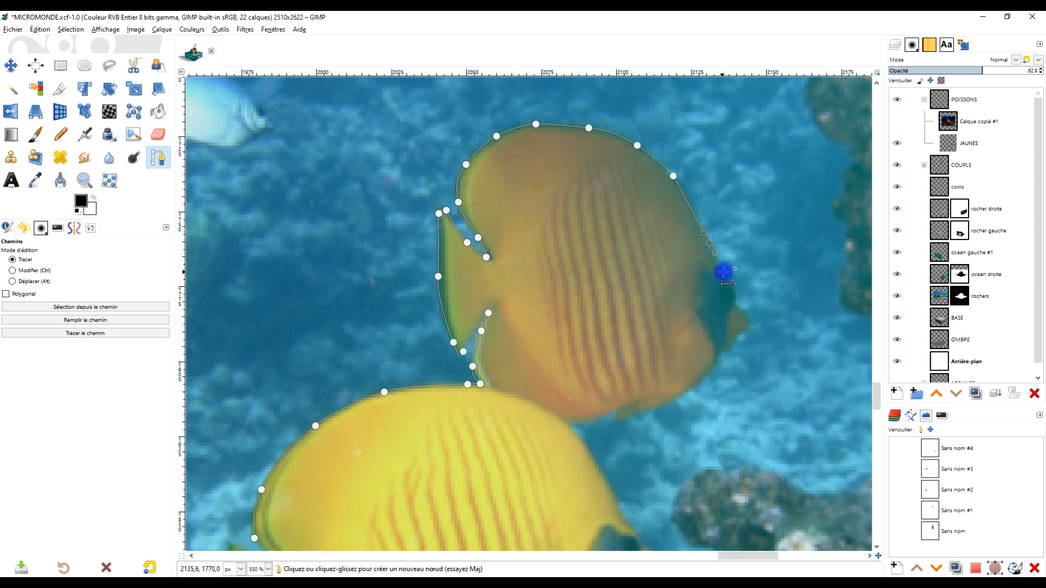
- Trace the path around the rear fish's mouth and along its belly until it meets the front fish
drag(741, 311, 744, 331)
click(733, 348)
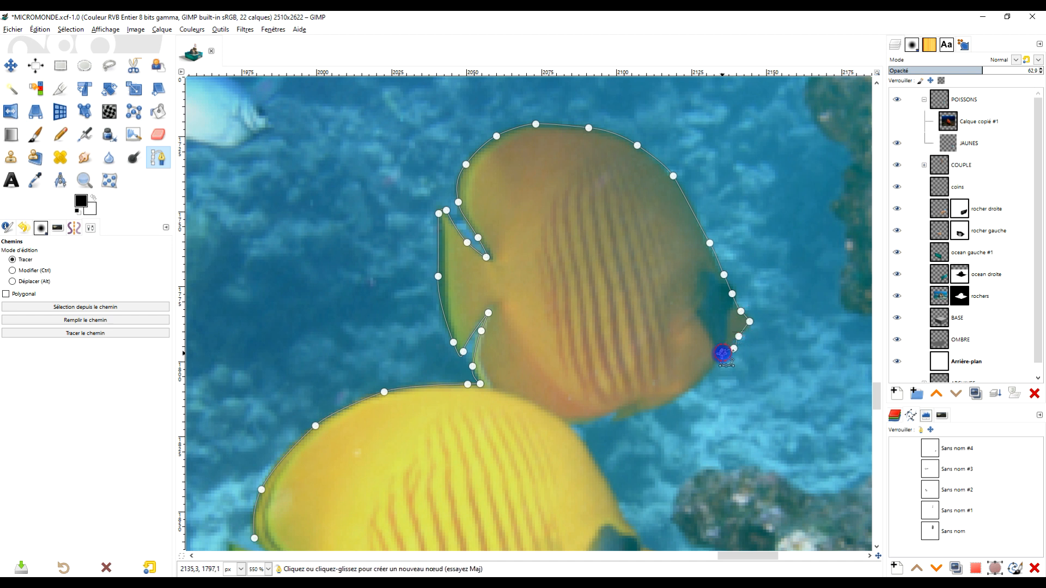
drag(685, 393, 678, 397)
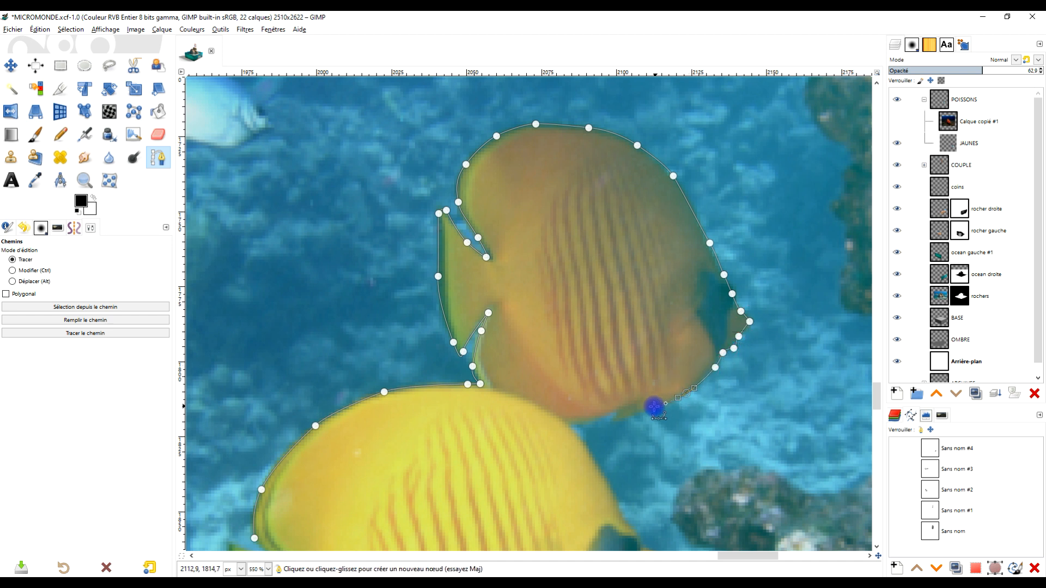
click(615, 419)
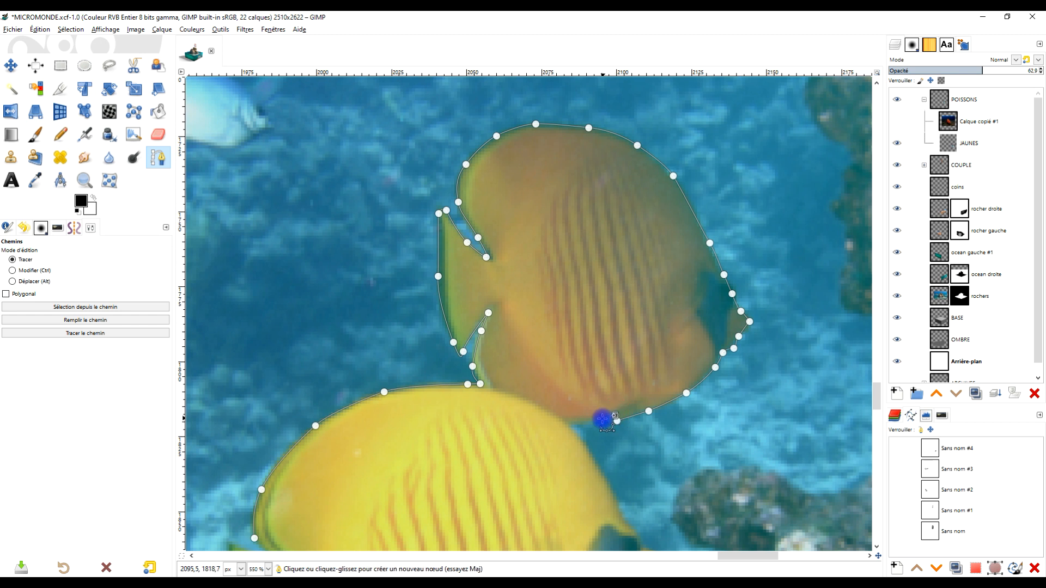
click(568, 423)
- Continue the path down the front fish's forehead and around its mouth
scroll(592, 219, down, 5)
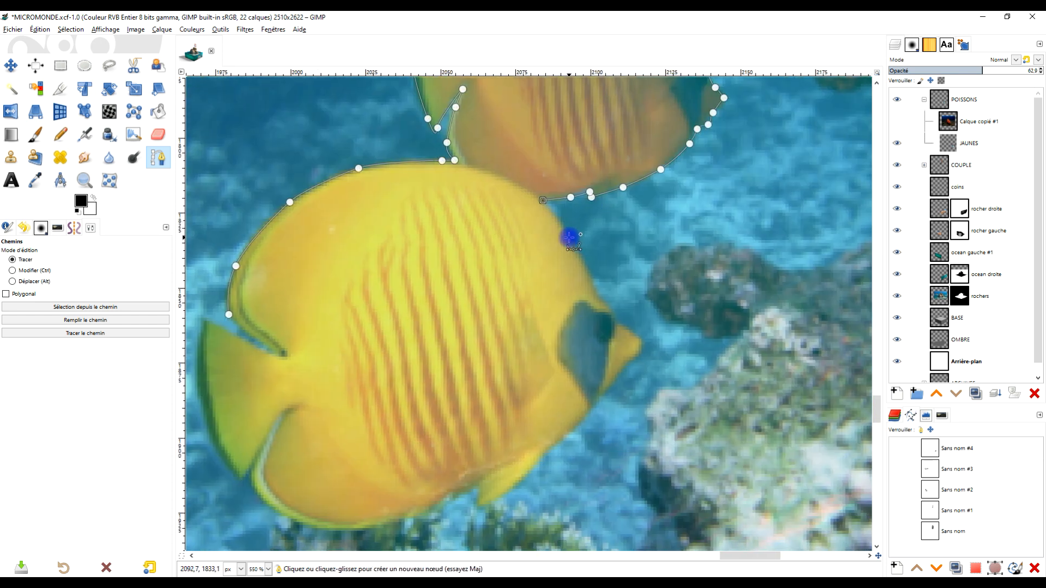
drag(587, 276, 608, 303)
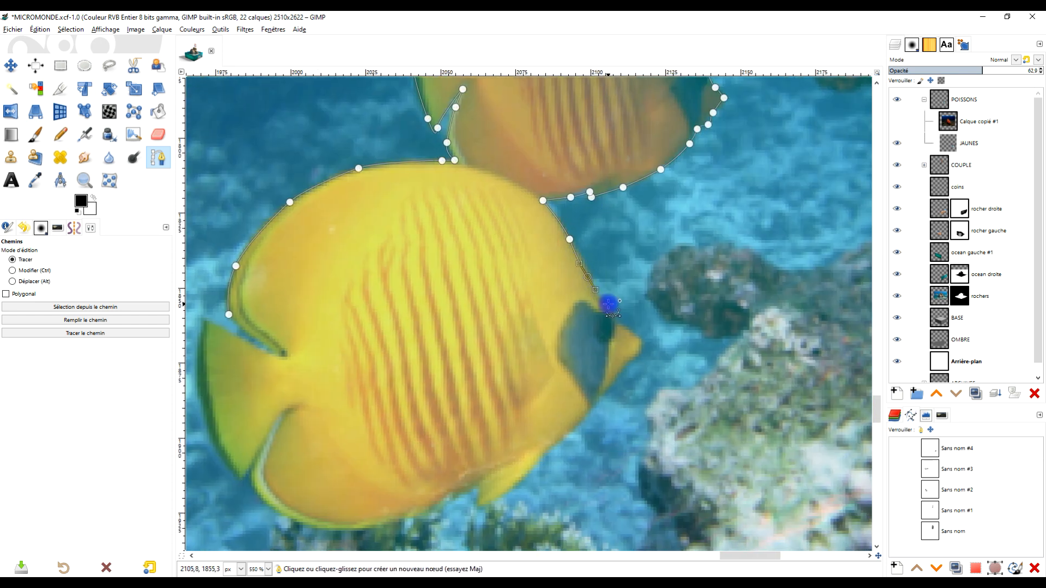
click(637, 341)
drag(626, 337, 661, 245)
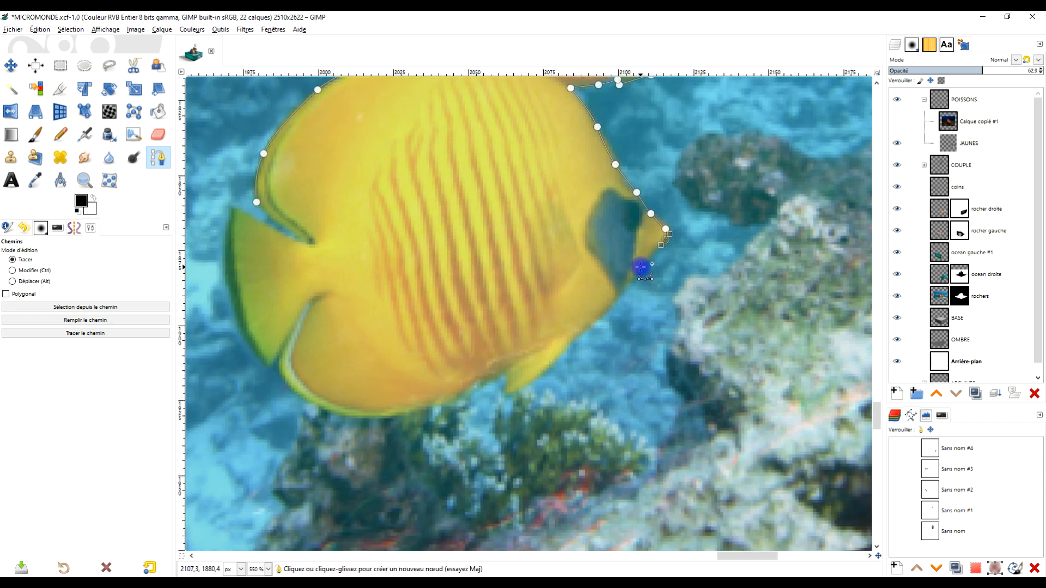
drag(596, 320, 643, 236)
- Trace the path along the front fish's belly and small lower fin to its rear underside
click(611, 261)
drag(577, 289, 481, 310)
click(561, 278)
drag(419, 319, 347, 287)
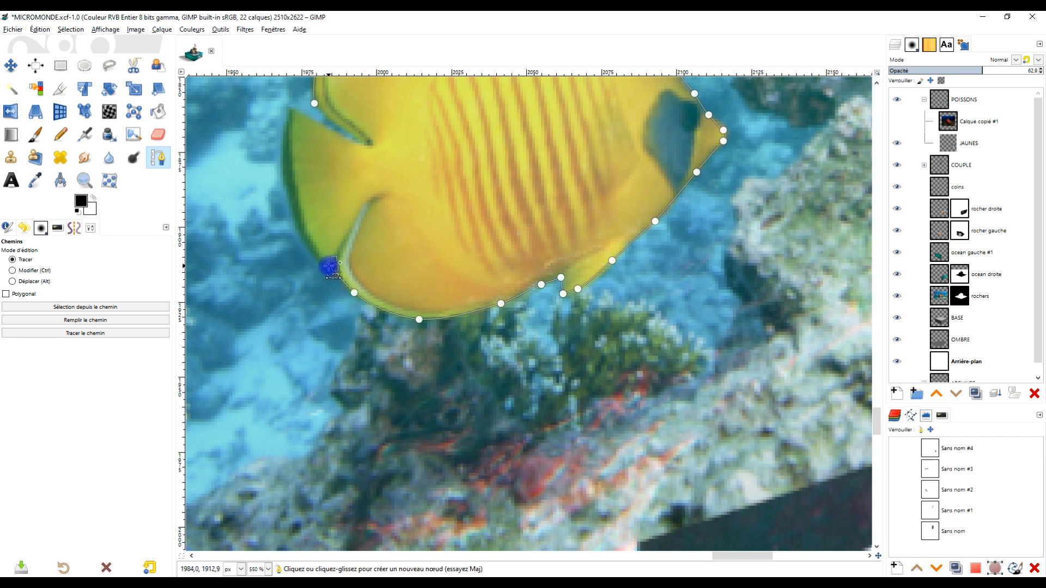
- Outline the front fish's tail and close the path on its starting node
drag(300, 240, 299, 238)
drag(294, 152, 446, 200)
drag(443, 193, 417, 176)
key(ctrl)
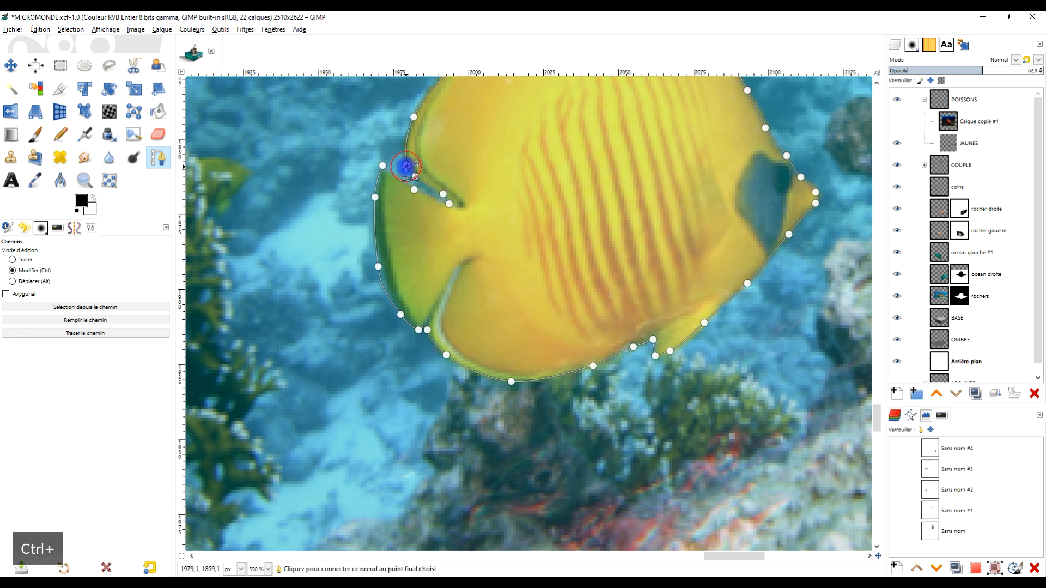
scroll(526, 176, down, 5)
drag(535, 171, 514, 247)
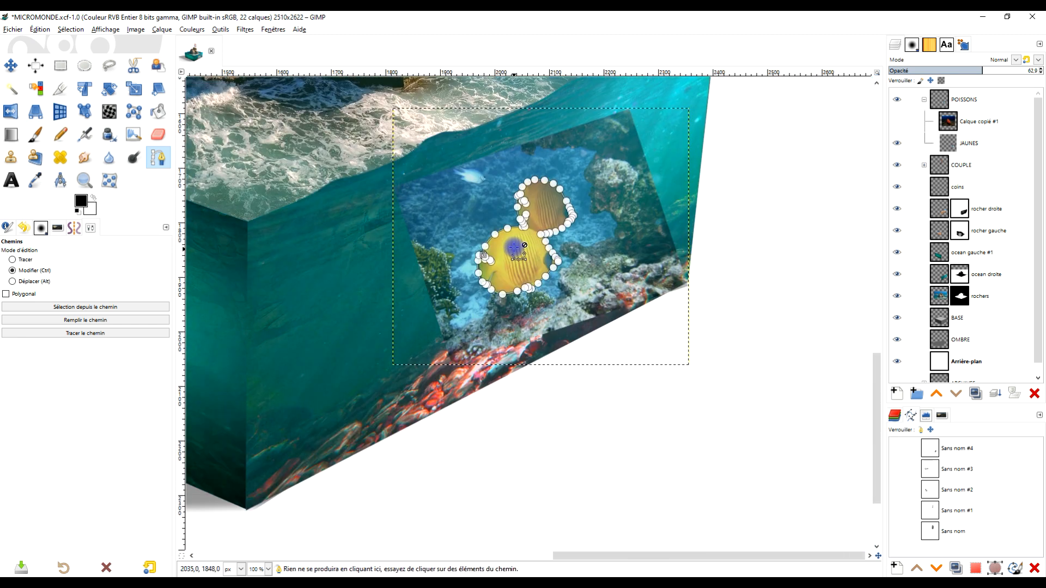
- Convert the closed path around the two yellow fish into a selection
scroll(514, 234, up, 3)
scroll(568, 234, down, 2)
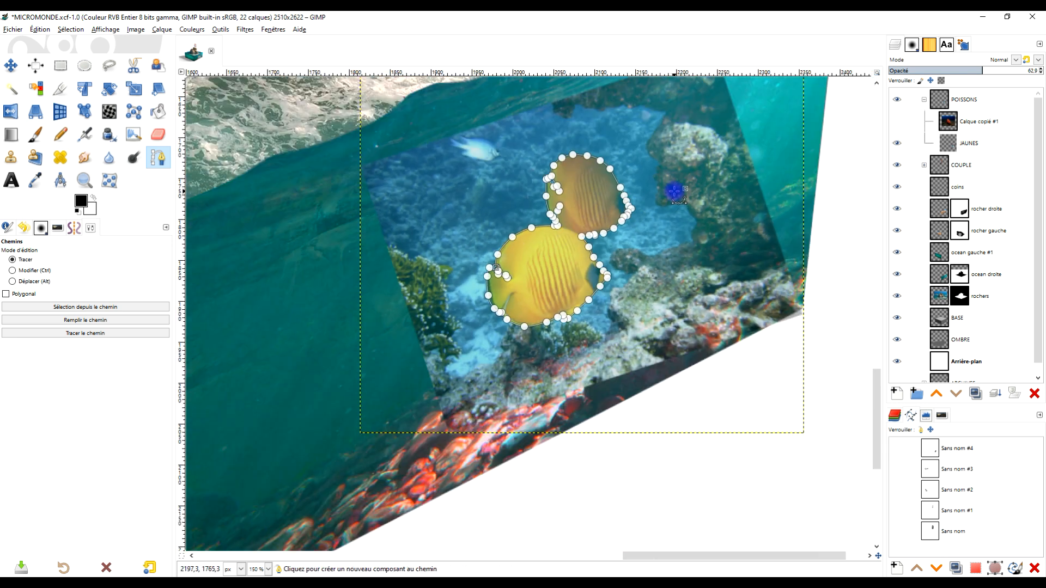
key(Return)
- Trace a closed path around the small blue-white fish, including its forked tail, and convert the fish outlines into a selection
scroll(737, 180, down, 2)
scroll(559, 271, up, 6)
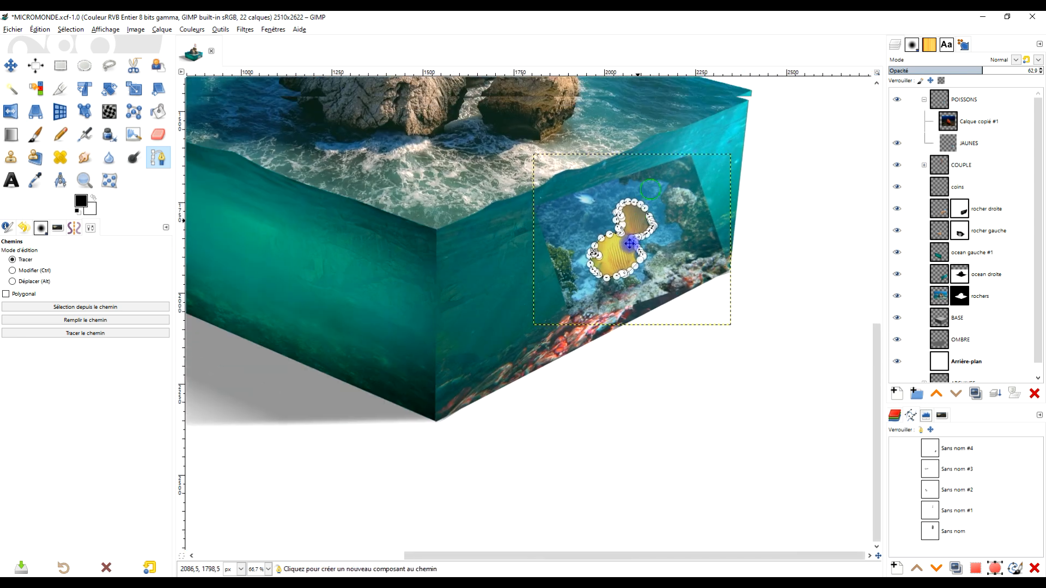
scroll(490, 297, up, 2)
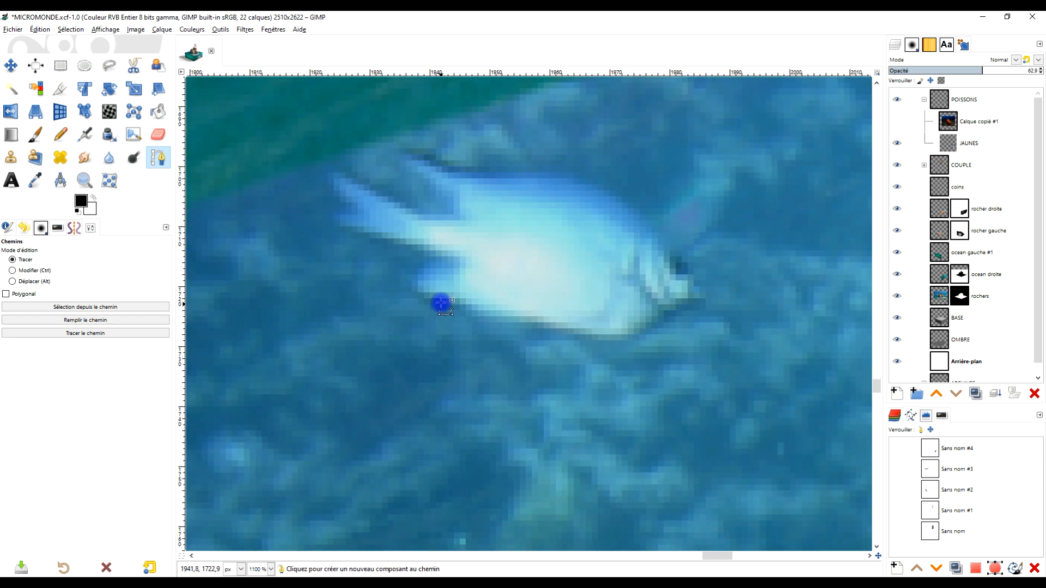
click(421, 294)
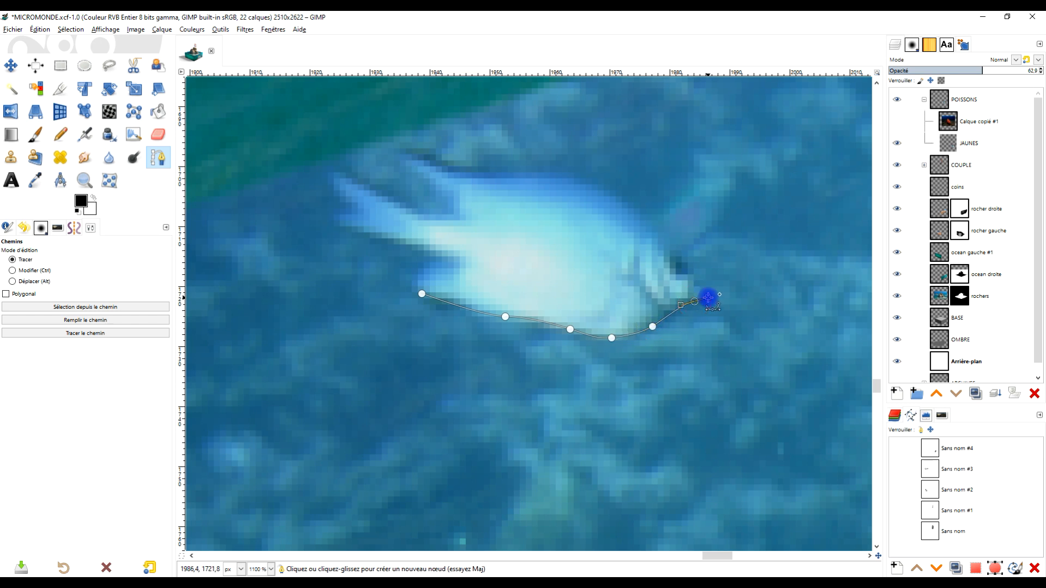
scroll(684, 267, down, 2)
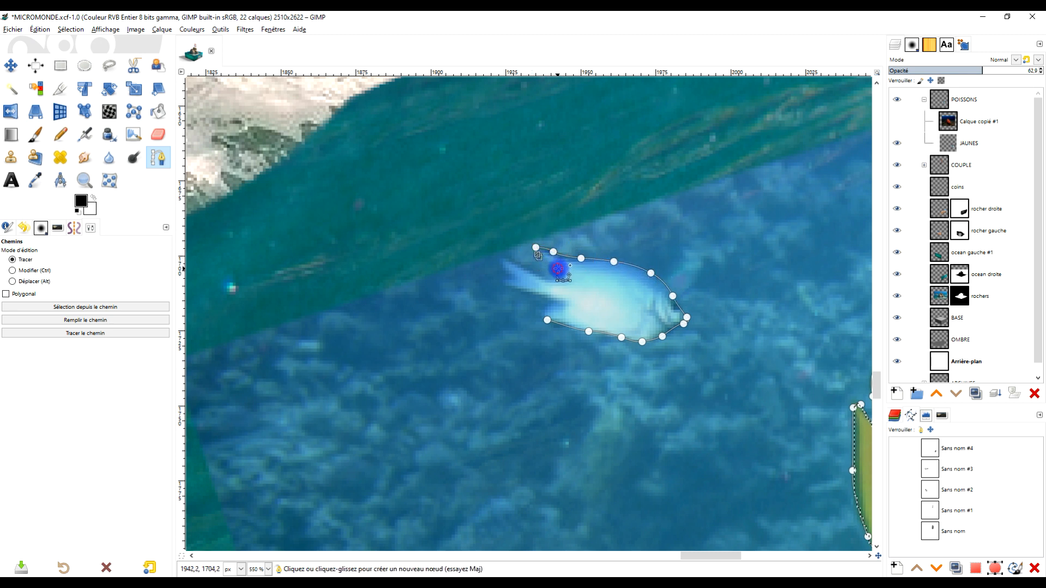
click(518, 265)
click(502, 258)
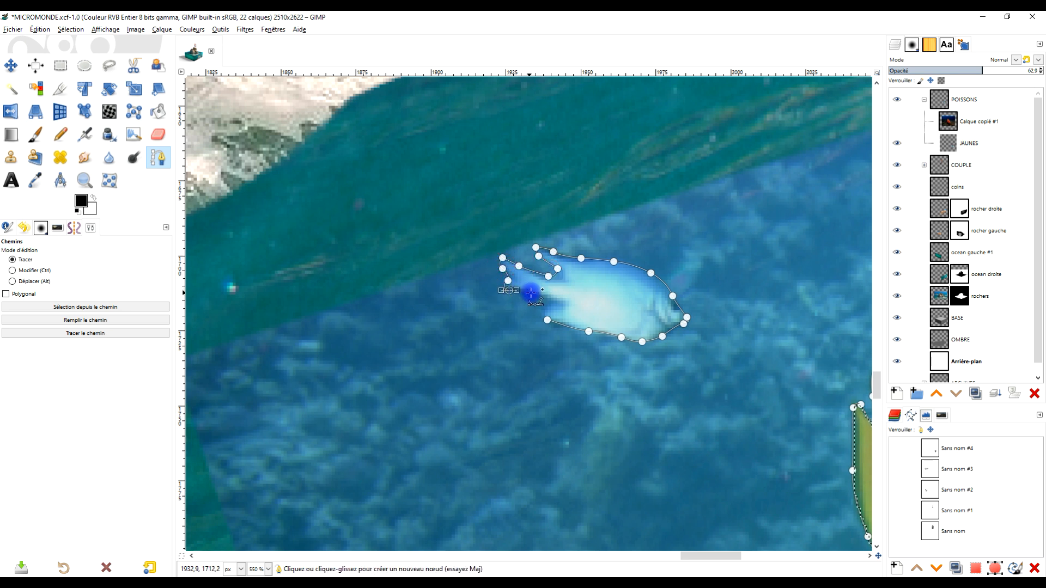
ctrl+click(548, 321)
key(Return)
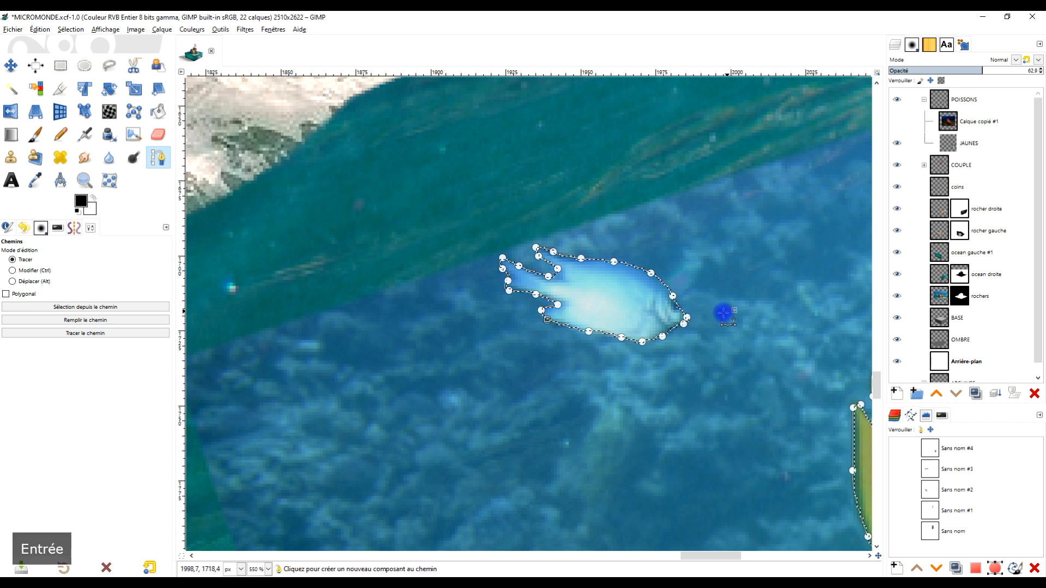
- Add a layer mask to the JAUNES layer, initialized from the current selection (Sélection)
scroll(725, 315, down, 6)
scroll(612, 355, up, 4)
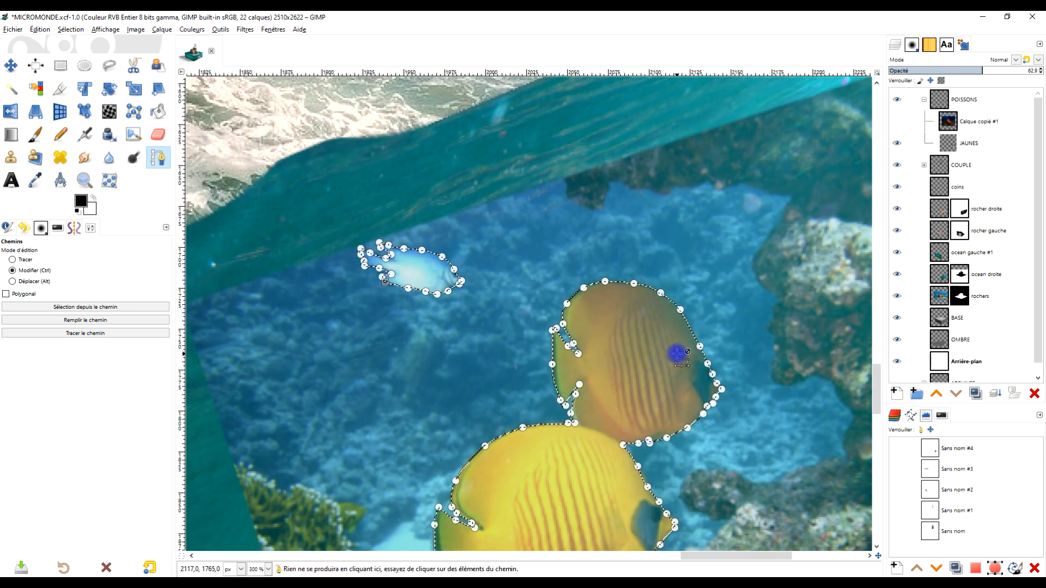
scroll(676, 354, down, 1)
right_click(953, 143)
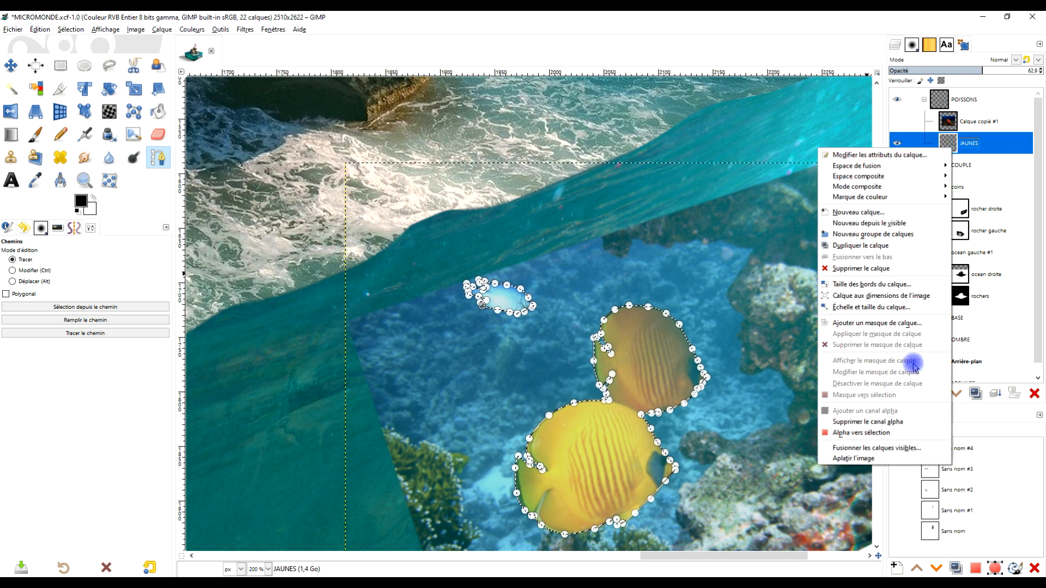
click(903, 325)
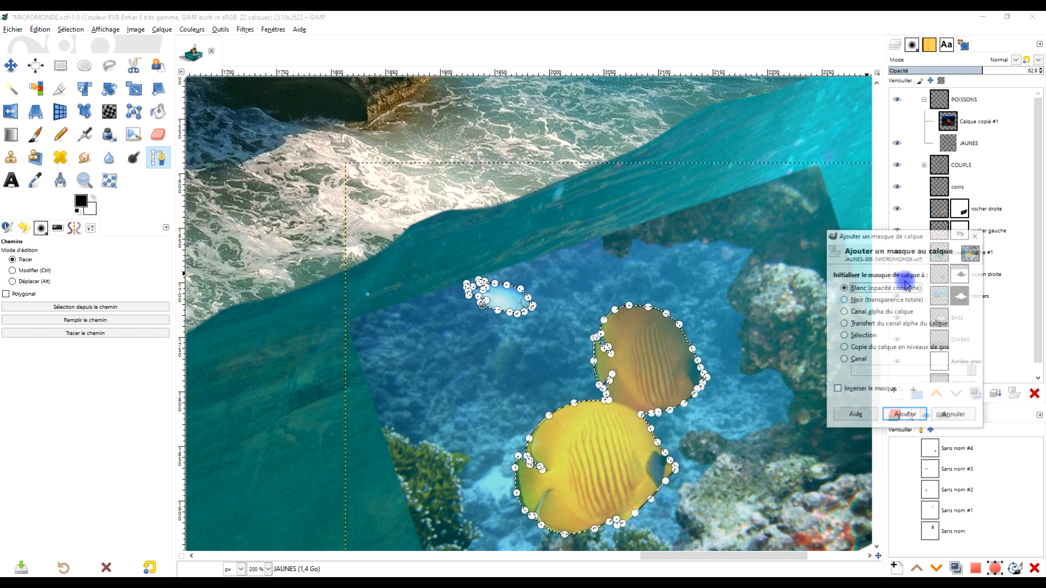
click(844, 335)
click(905, 415)
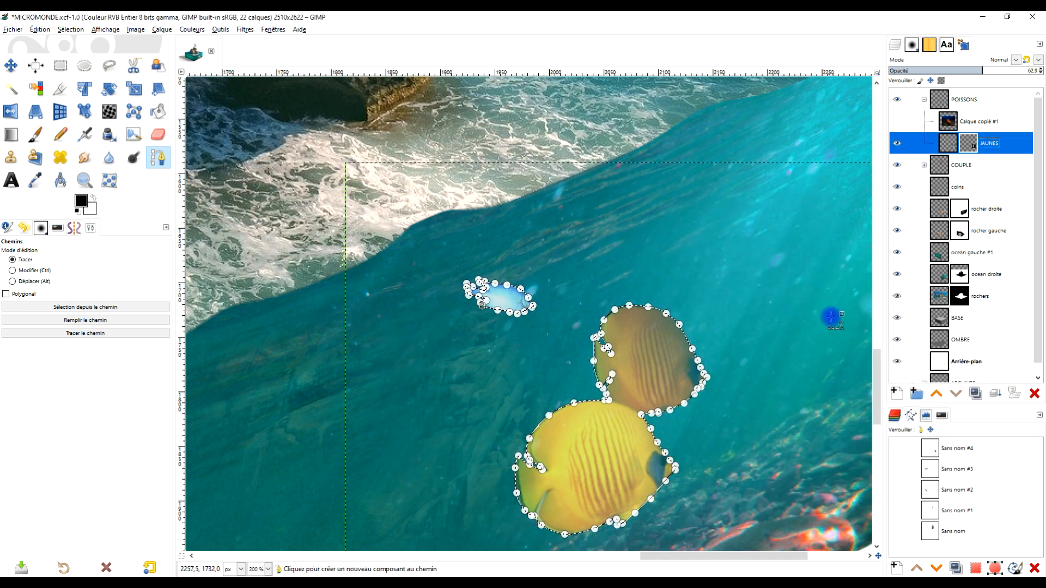
- Deselect everything and switch to the Rectangle Select tool to hide the path outlines around the fish
key(1)
click(67, 33)
click(75, 54)
scroll(586, 393, down, 1)
scroll(648, 418, up, 3)
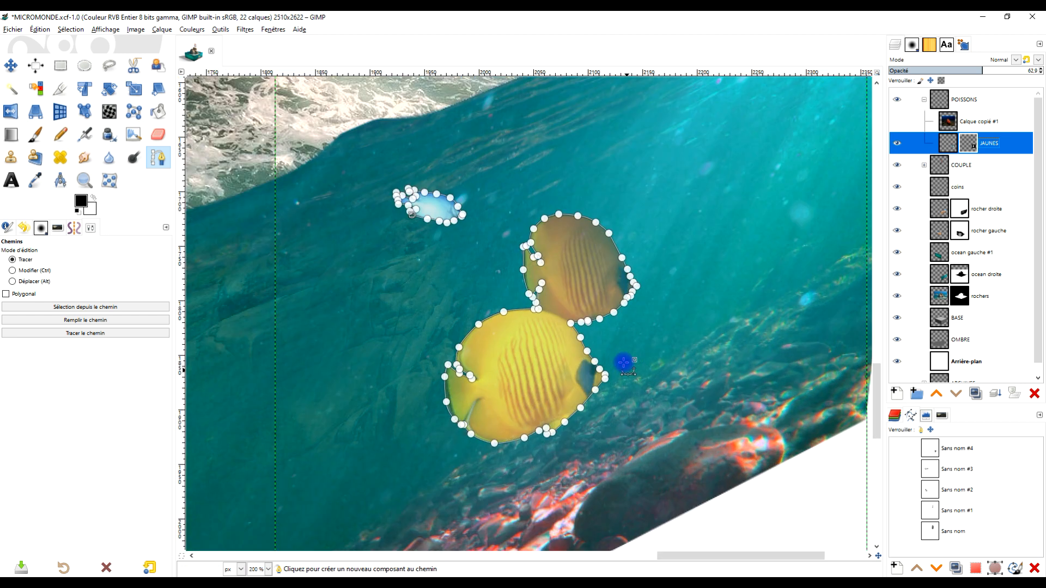
click(60, 65)
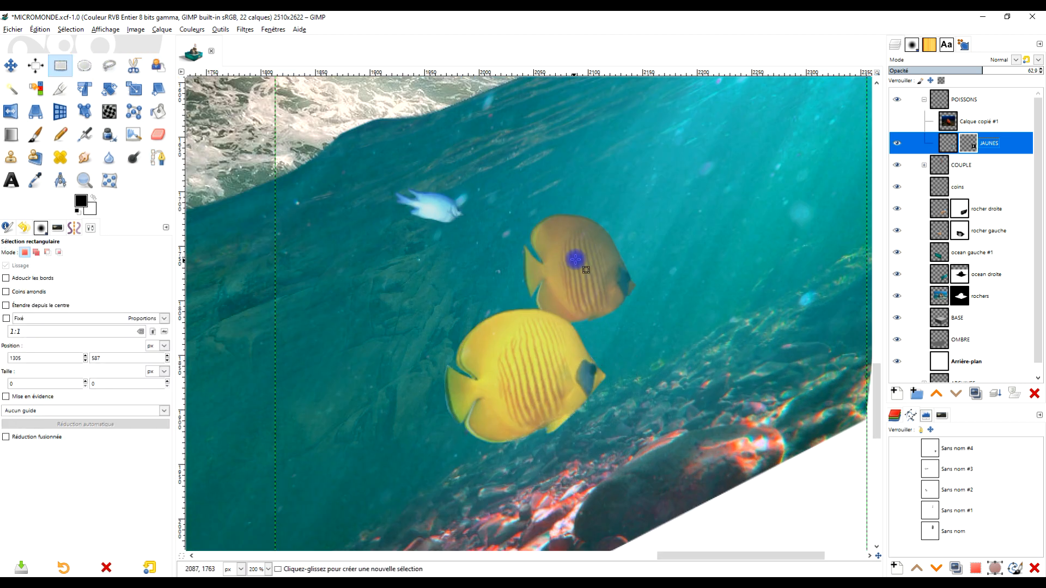
- Resize the JAUNES layer to the image dimensions and set its opacity to 100
right_click(950, 145)
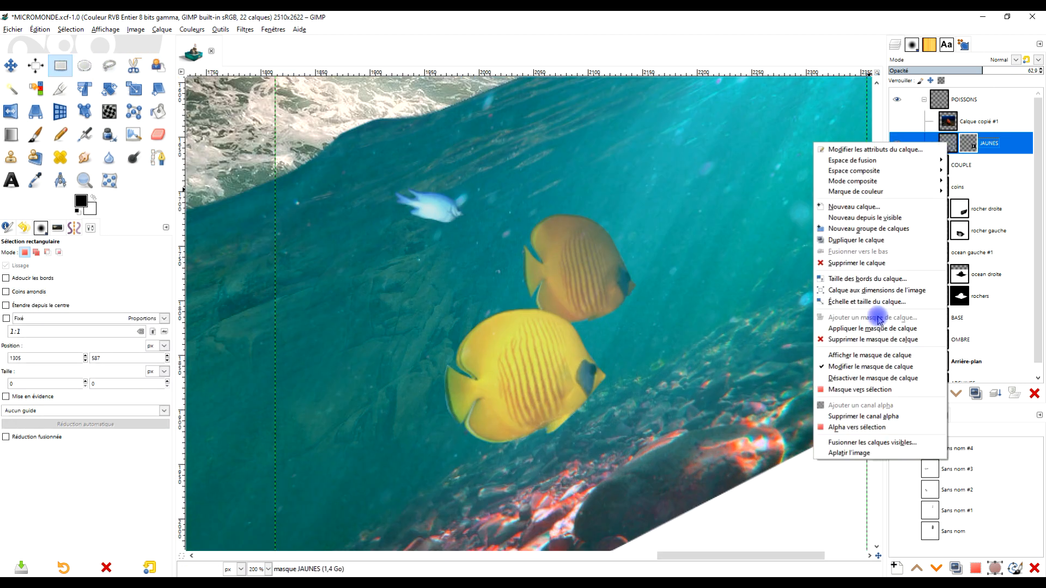
click(897, 291)
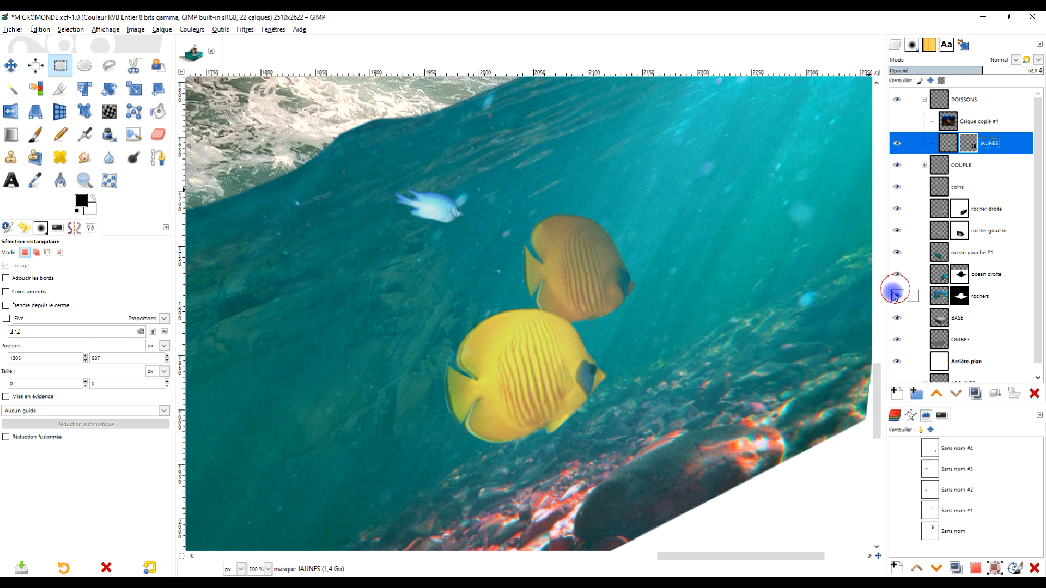
key(1)
drag(520, 268, 651, 312)
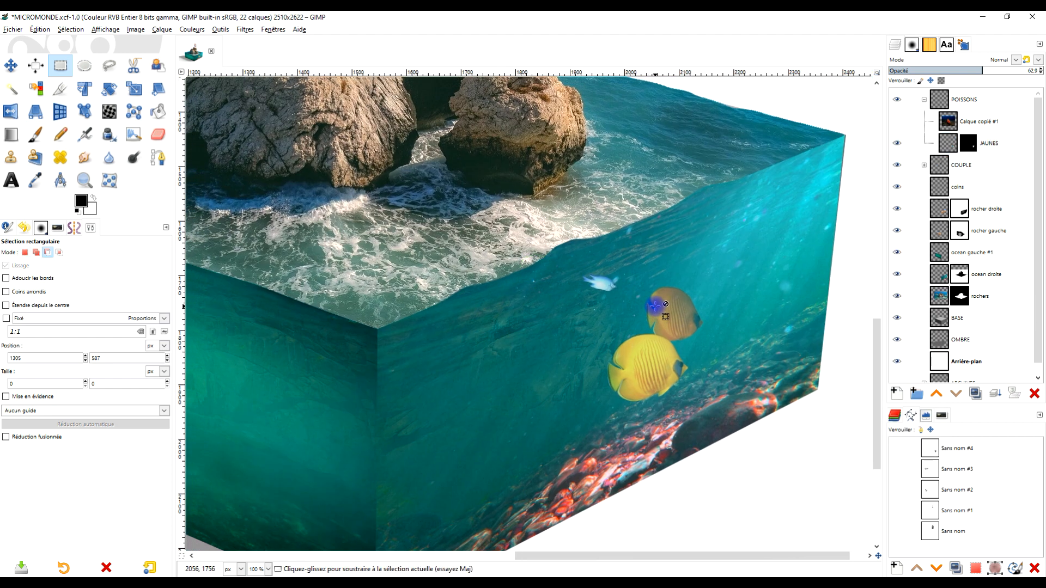
scroll(654, 306, up, 2)
drag(1032, 70, 1039, 69)
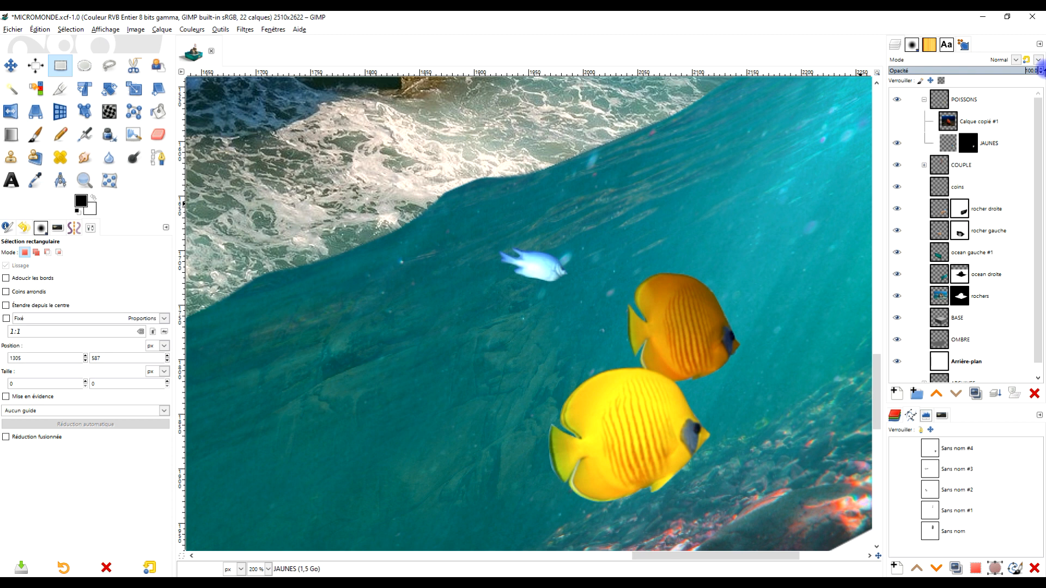
- Set the POISSONS group's blend mode to Fusion de grain
key(1)
click(939, 99)
click(992, 60)
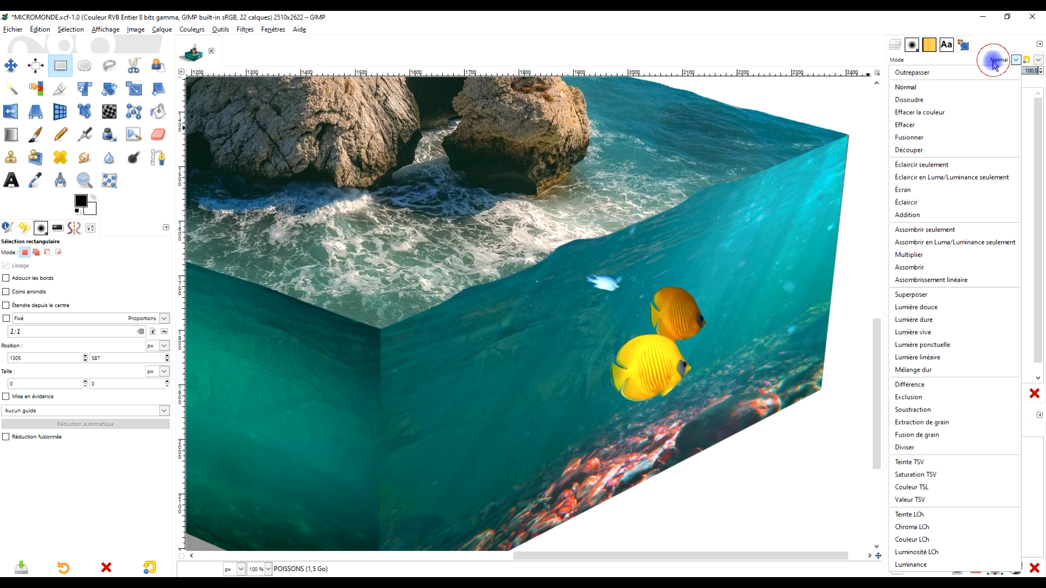
click(950, 435)
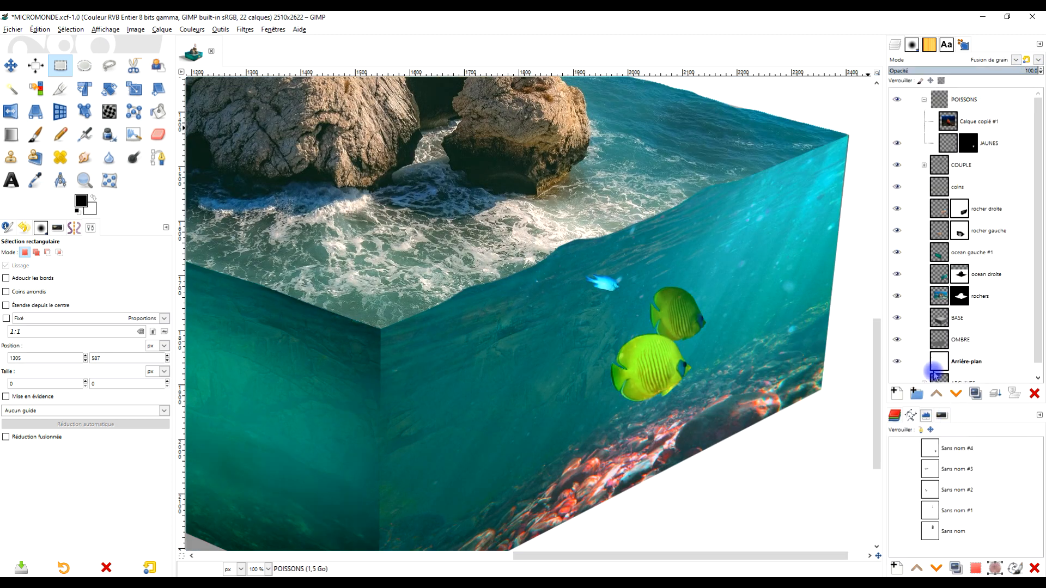
scroll(706, 329, up, 2)
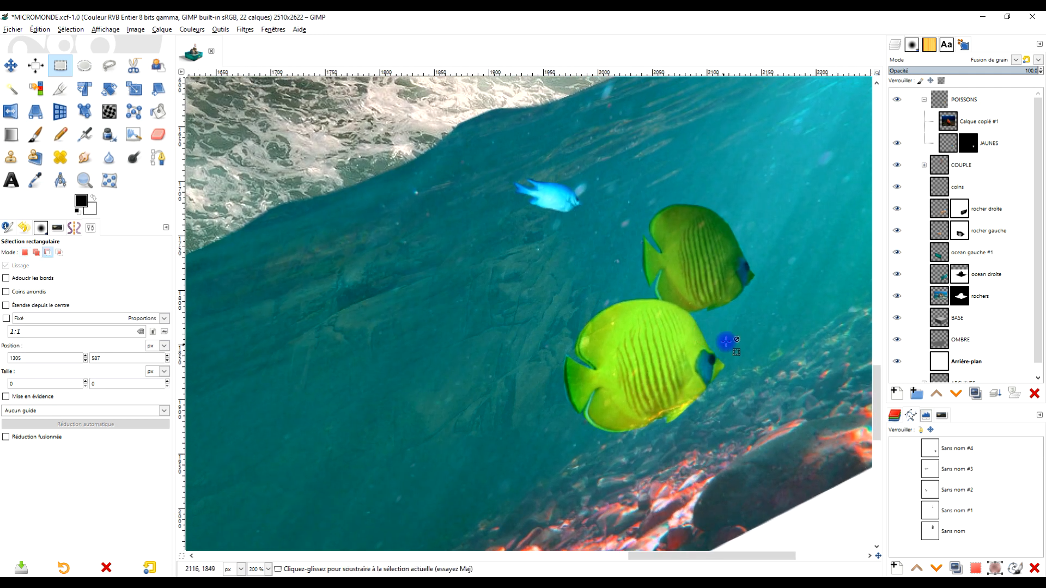
scroll(718, 343, down, 2)
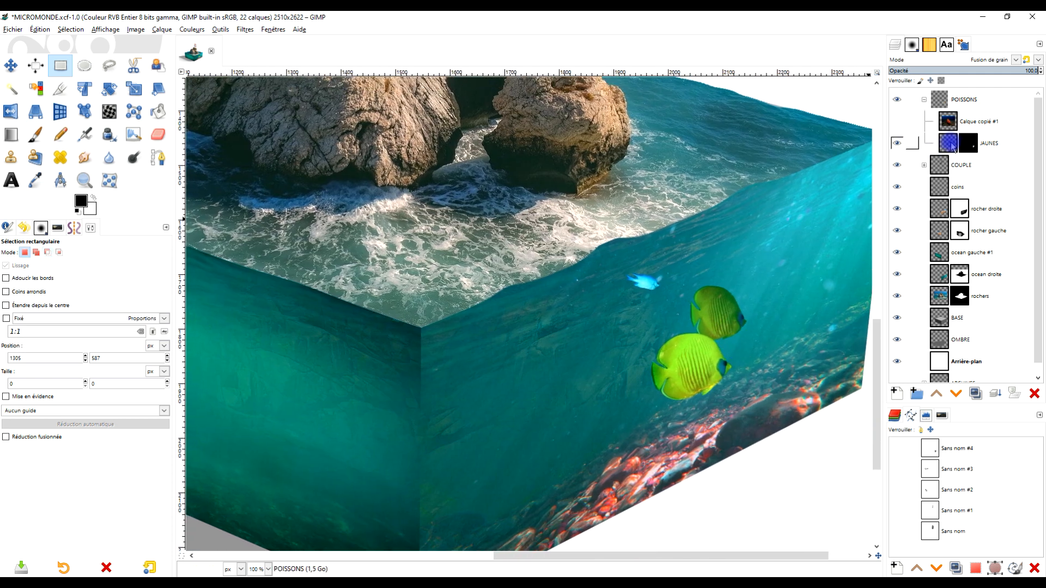
- Apply Curves to the JAUNES layer image on the Valeur channel, with points at 96 → 103 and 161 → 148
click(952, 144)
click(192, 32)
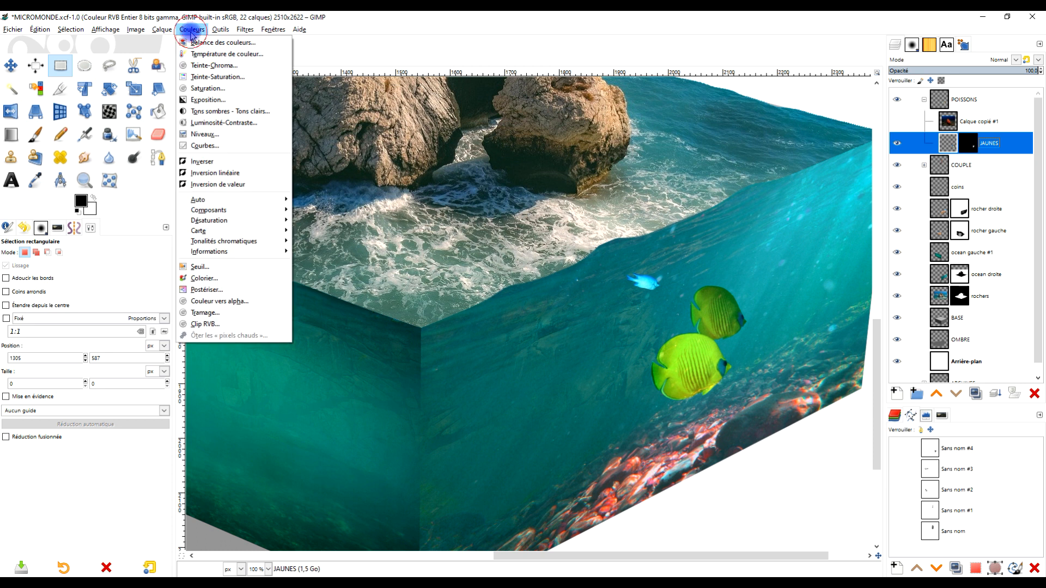
click(224, 140)
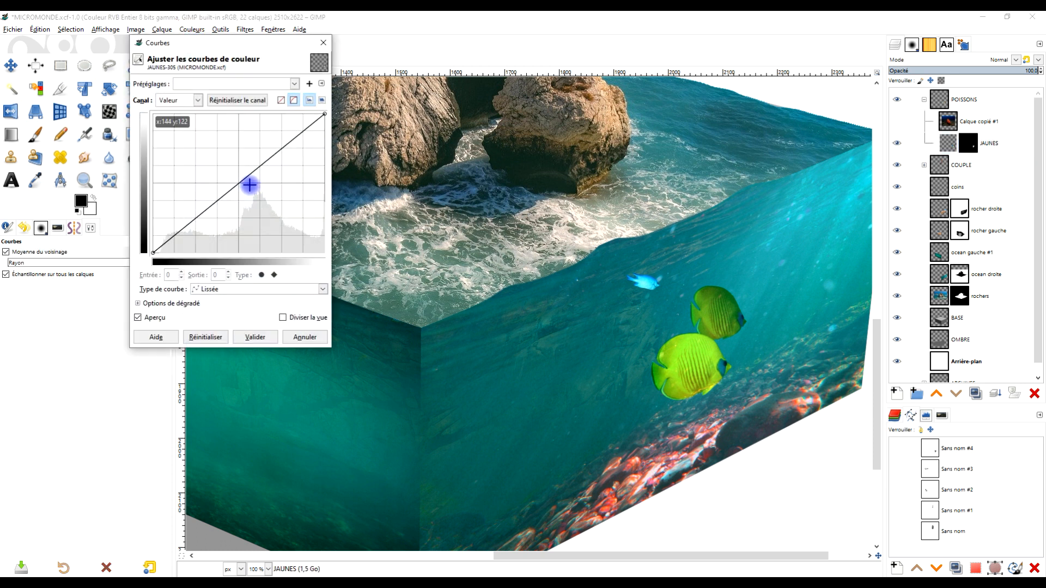
drag(239, 181, 218, 197)
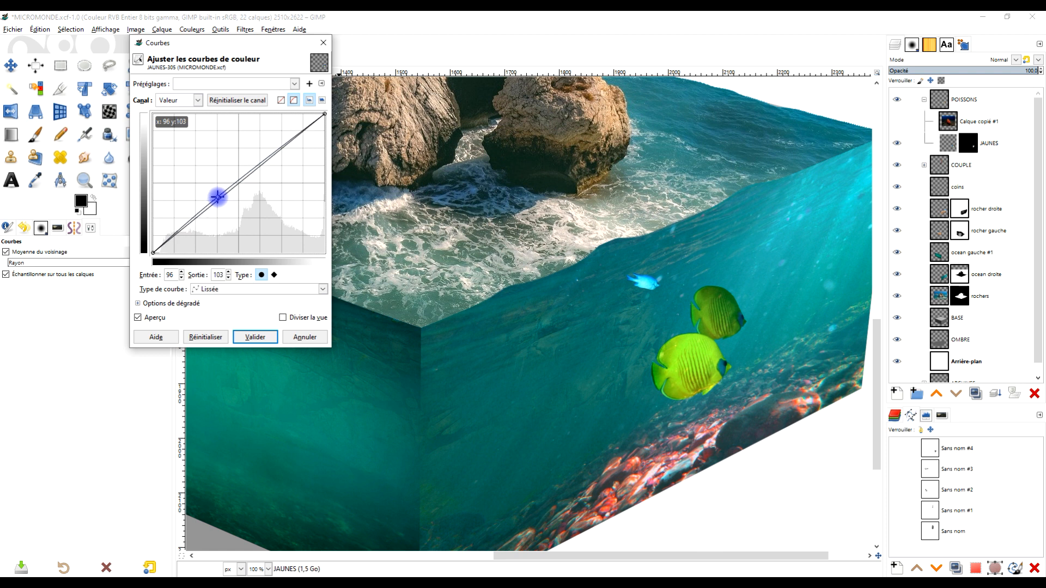
mouse_move(261, 167)
mouse_down()
mouse_move(262, 181)
mouse_move(261, 172)
mouse_up()
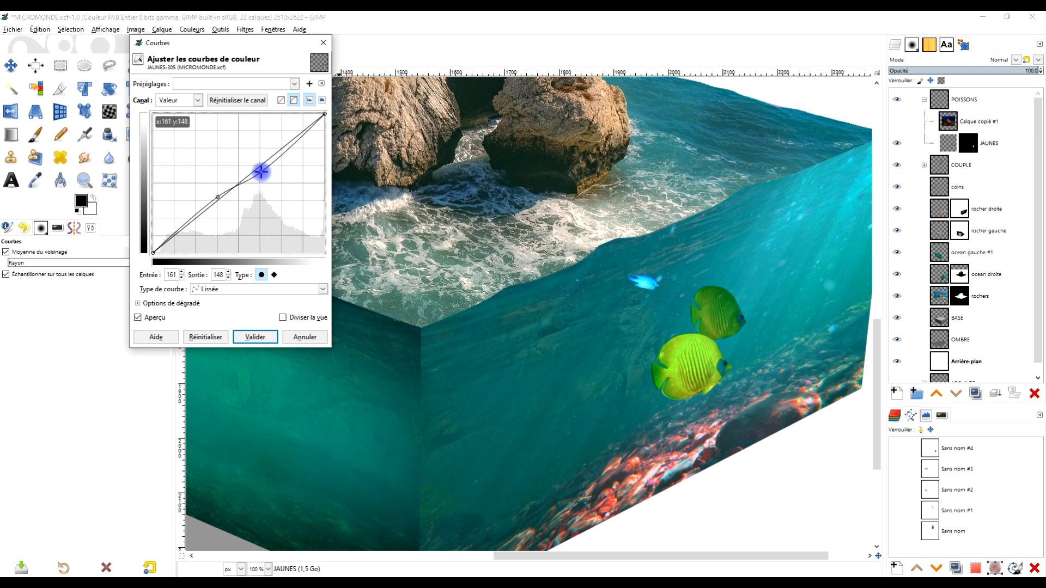
click(255, 337)
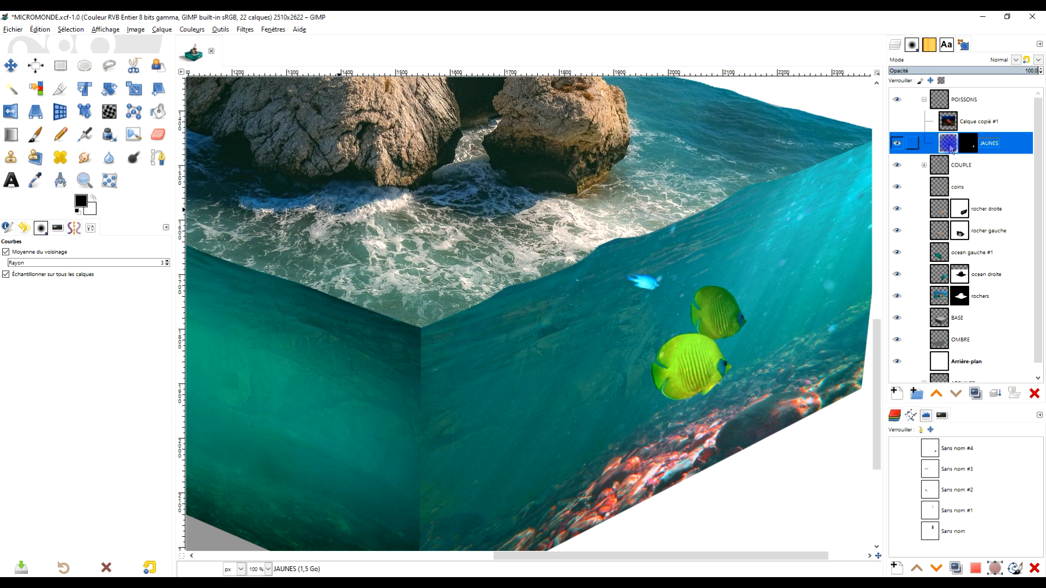
- Draw a four-sided Free Select outline around all three fish and validate it as a selection
click(109, 66)
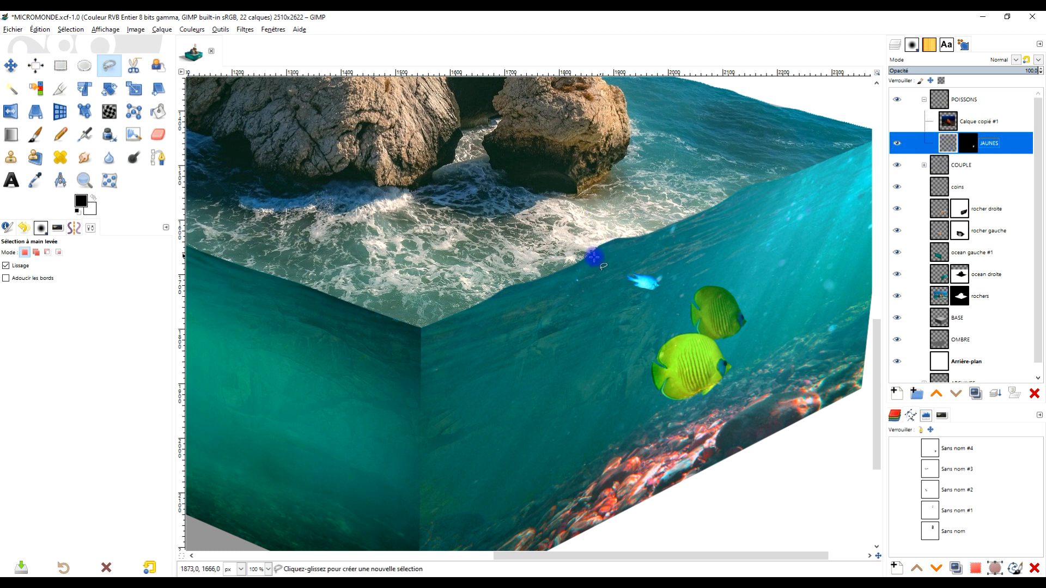
click(570, 275)
click(786, 376)
double_click(571, 275)
key(Return)
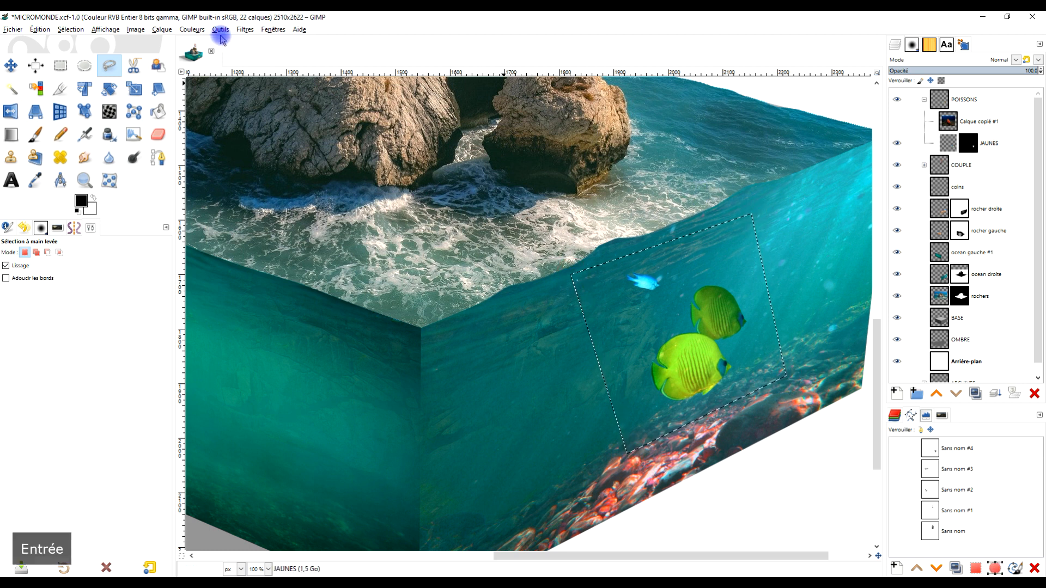
- Crop the JAUNES layer to the selection and deselect everything
click(183, 31)
mouse_move(162, 29)
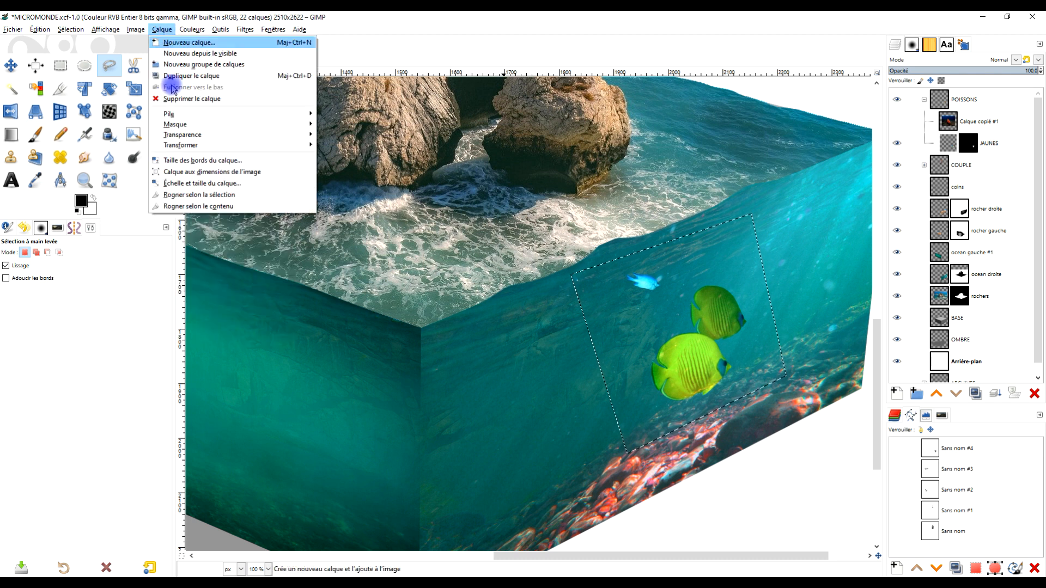
click(197, 199)
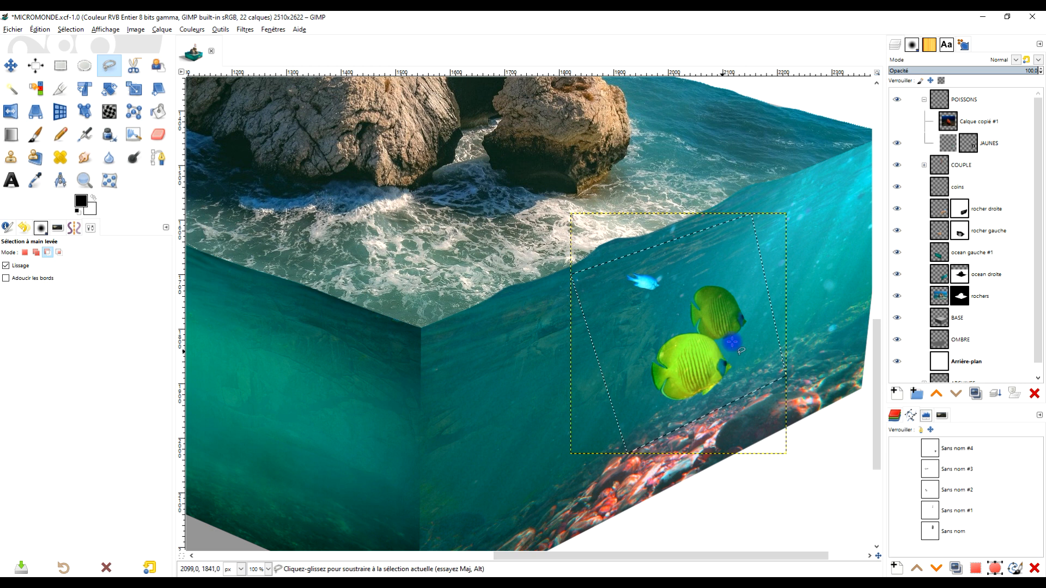
click(70, 29)
click(75, 51)
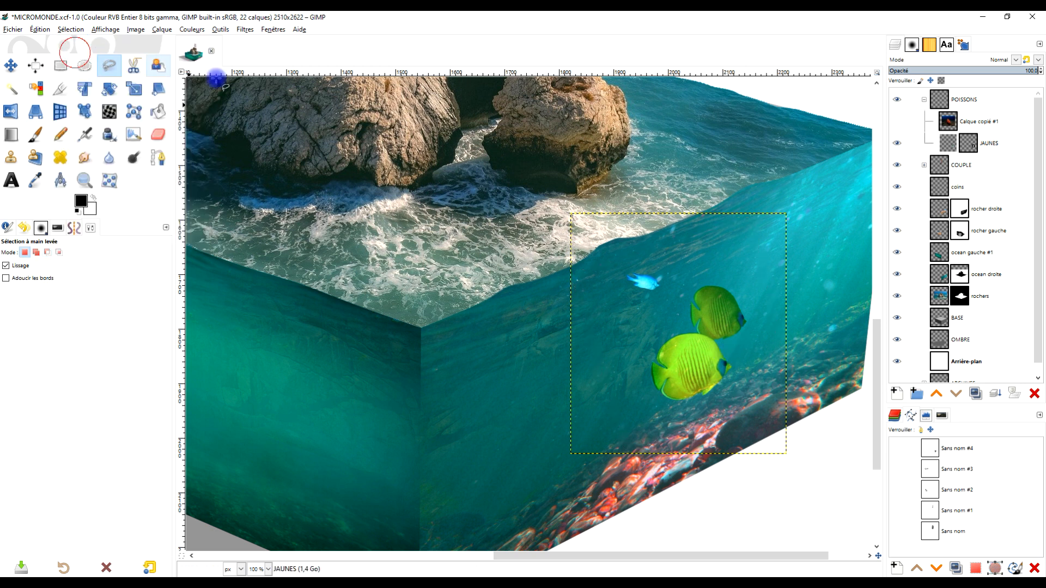
- Scale the JAUNES layer proportionally to about 217 × 242 px and place its fish on the cube's right water face
ctrl+scroll(767, 363, up, 1)
ctrl+scroll(766, 363, down, 2)
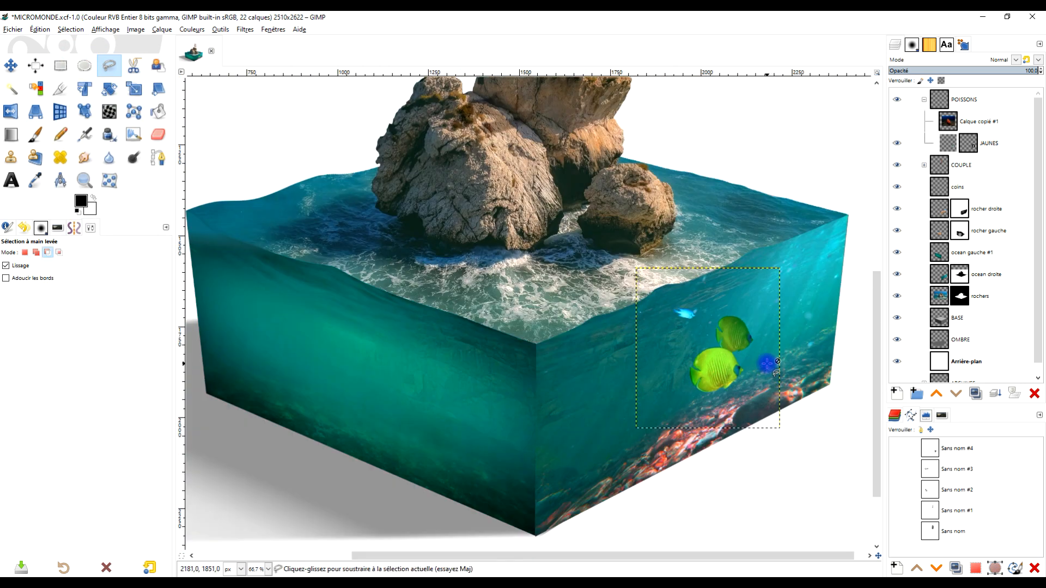
ctrl+scroll(767, 363, down, 2)
ctrl+scroll(660, 179, up, 2)
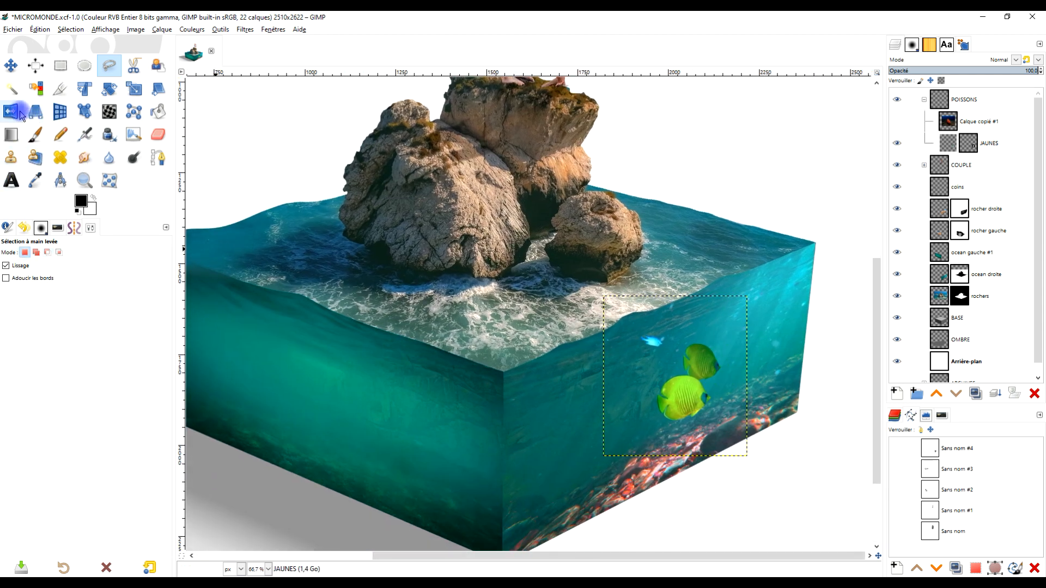
click(86, 89)
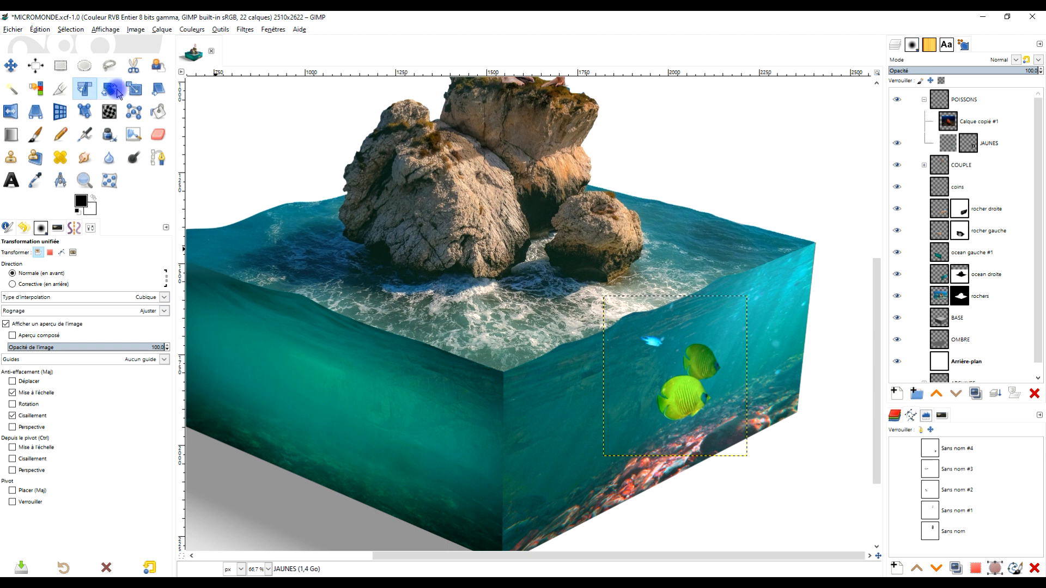
click(133, 88)
click(704, 385)
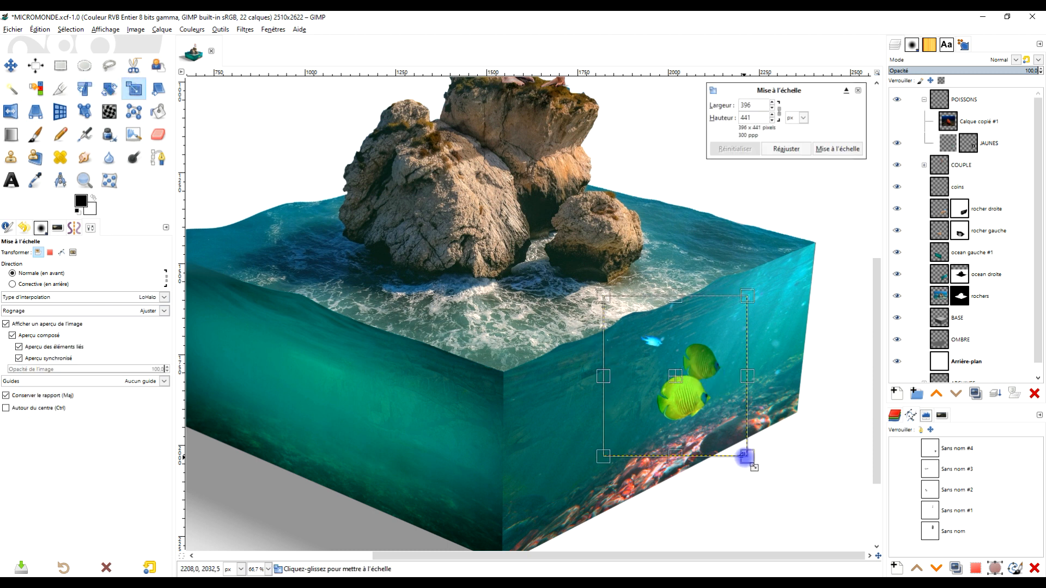
drag(747, 457, 705, 375)
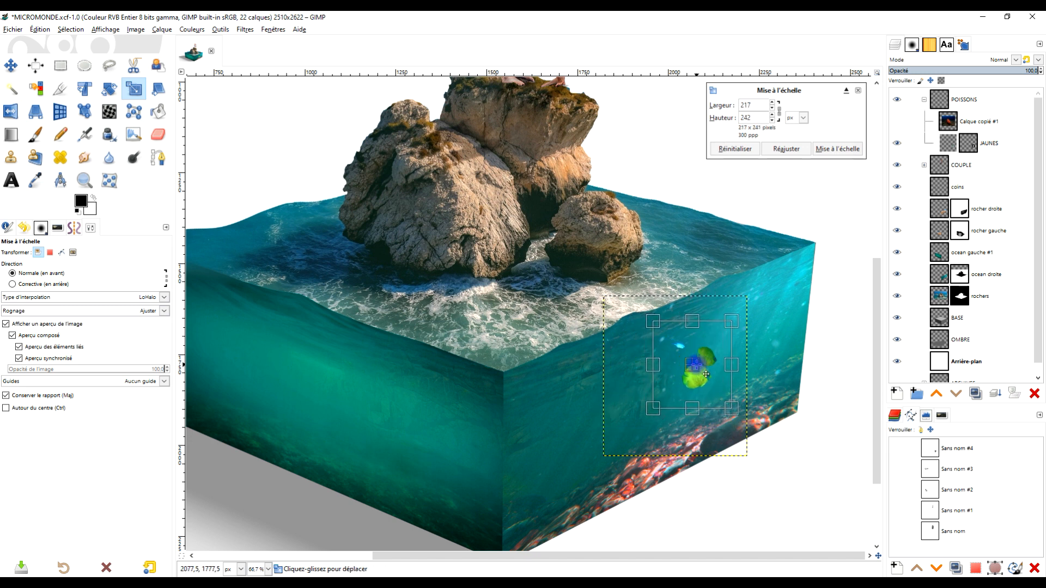
click(838, 149)
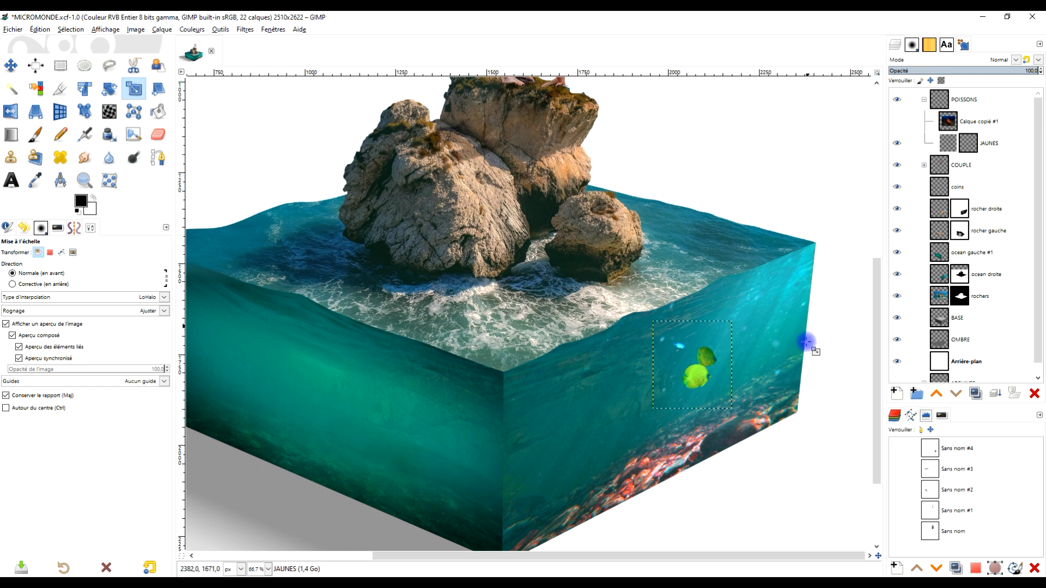
- Extend the JAUNES layer to the image dimensions
right_click(948, 145)
click(914, 287)
scroll(705, 417, down, 1)
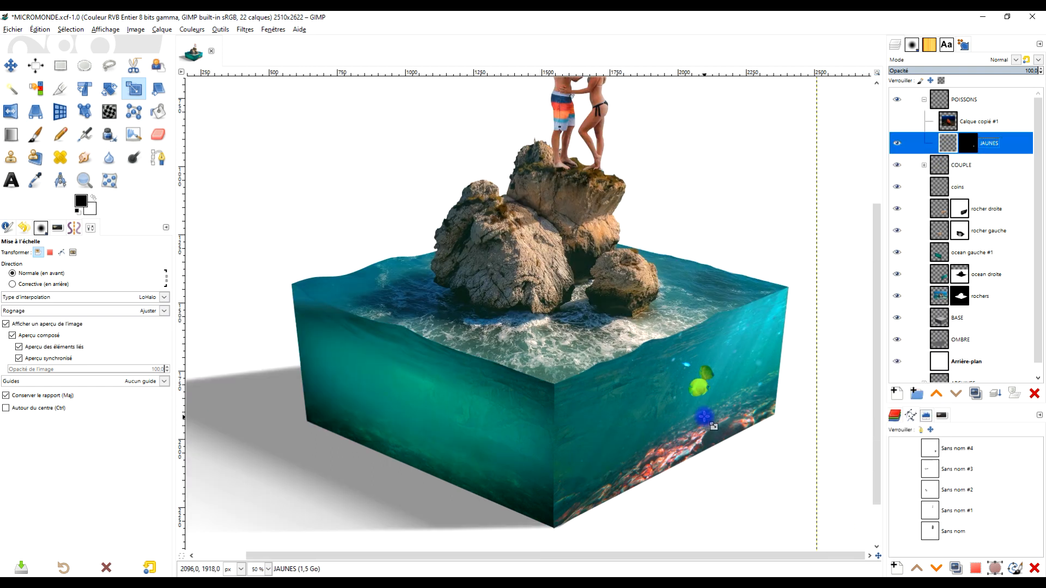
scroll(704, 416, up, 2)
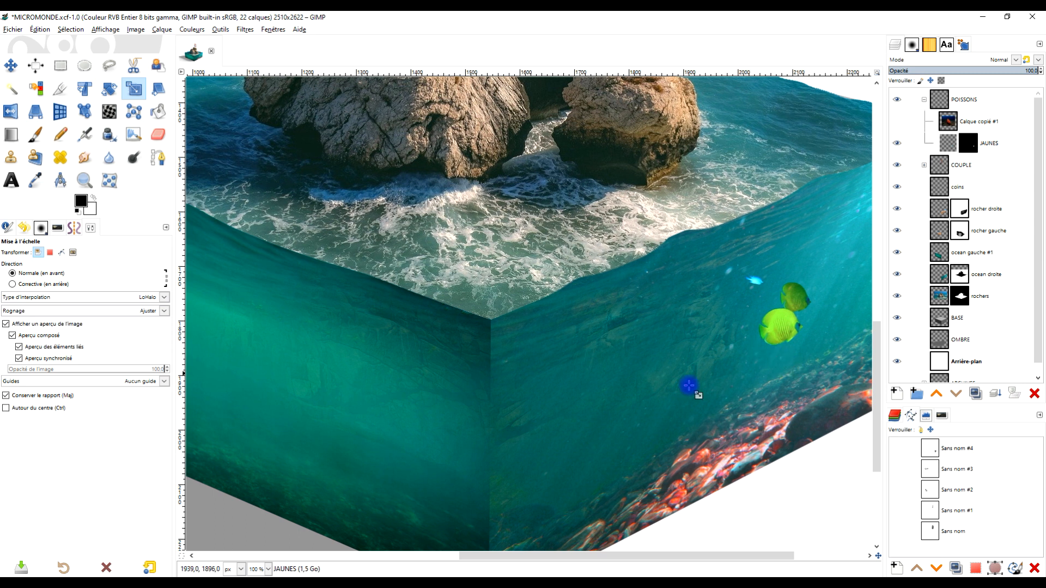
- Show the Calque copié #1 layer and move its photo down over the lower part of the cube
click(893, 123)
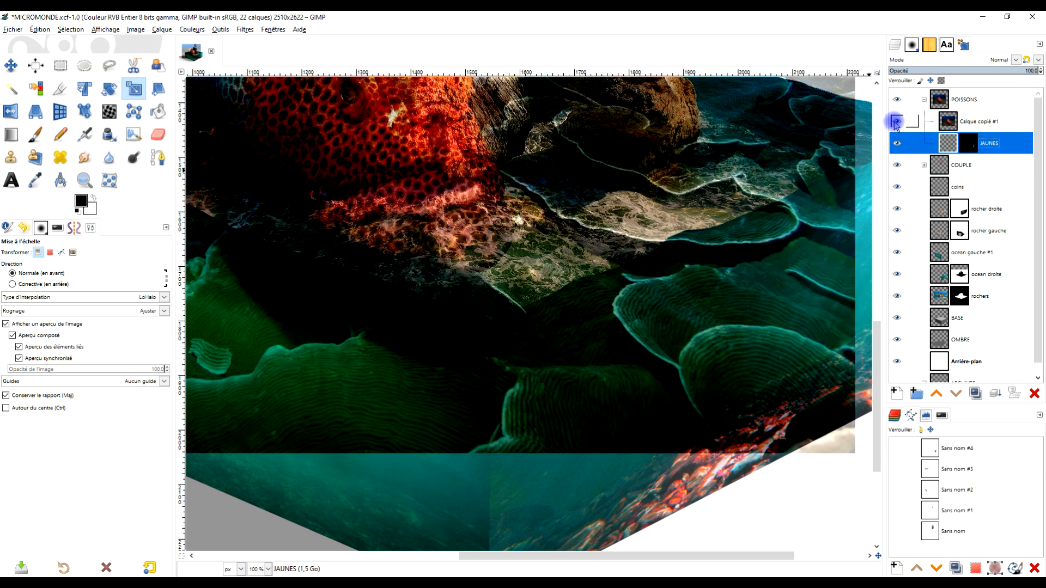
scroll(599, 283, down, 3)
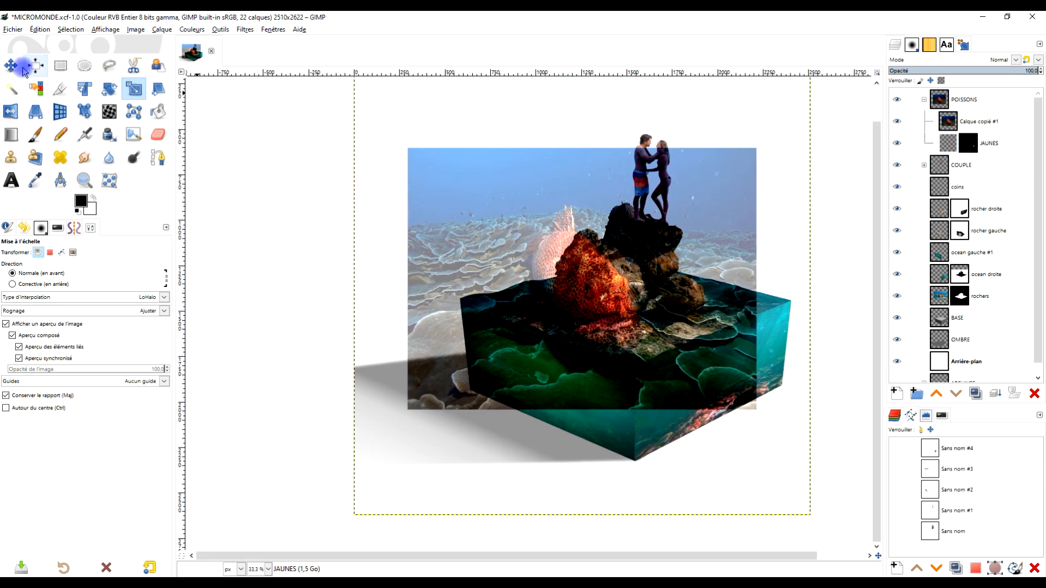
click(11, 65)
click(948, 123)
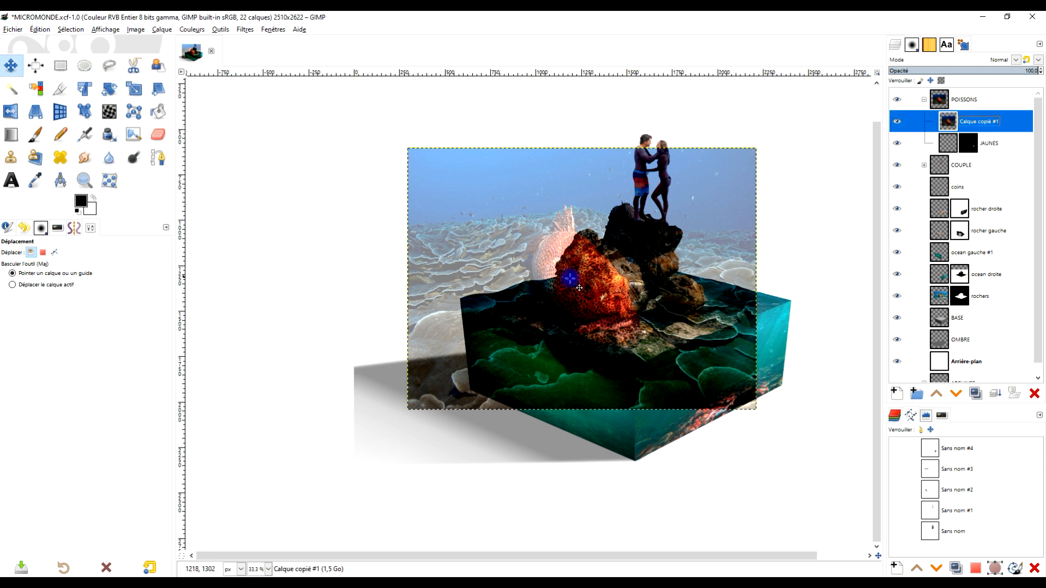
drag(596, 283, 583, 377)
scroll(584, 392, up, 3)
scroll(609, 434, down, 4)
drag(599, 424, 609, 394)
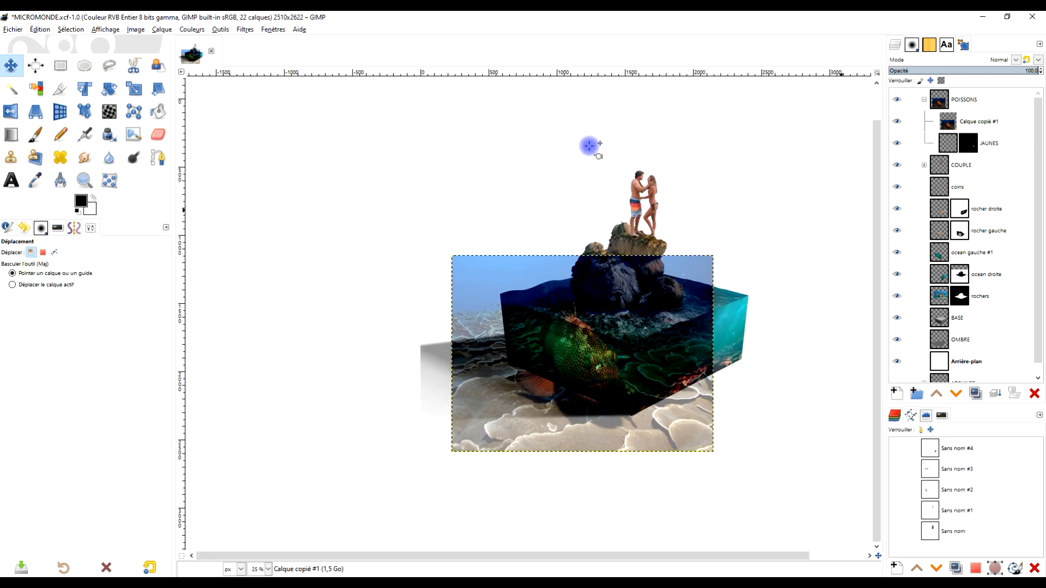
- Scale the Calque copié #1 layer down proportionally and place it over the lower front part of the cube's left water face
click(135, 90)
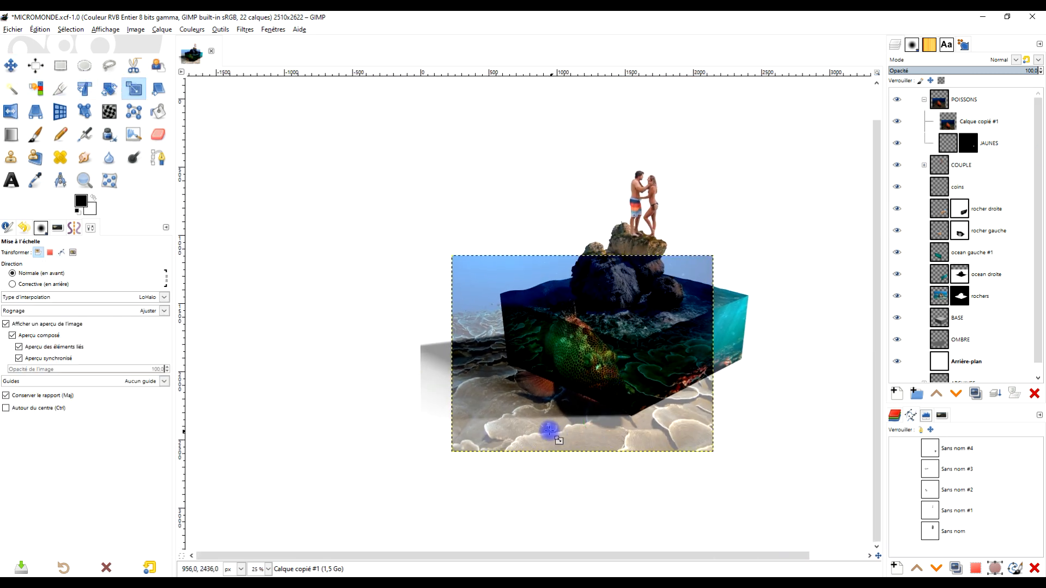
click(528, 419)
drag(493, 393, 585, 339)
drag(653, 301, 592, 368)
scroll(594, 370, up, 3)
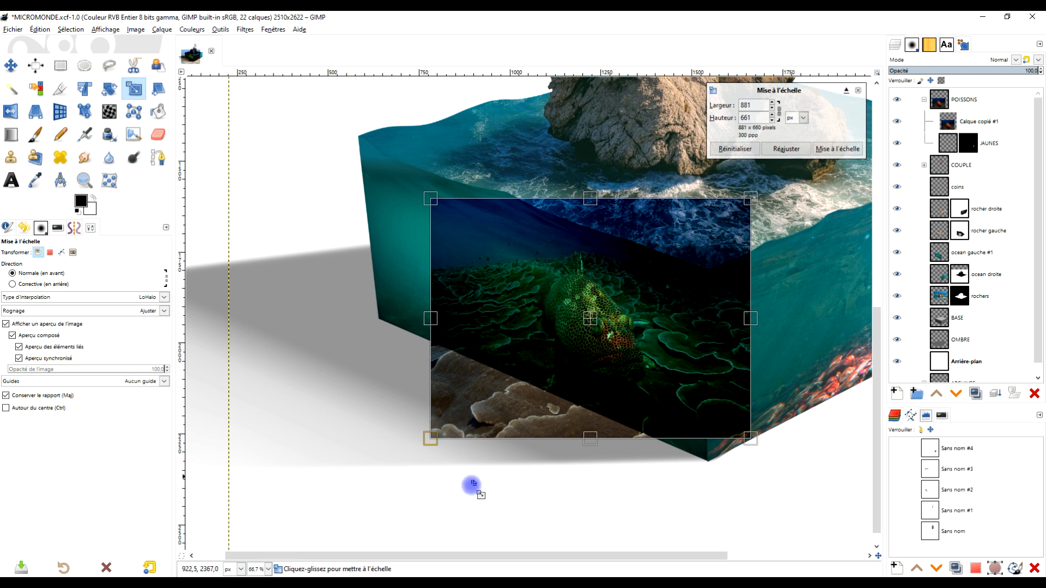
drag(431, 439, 538, 372)
drag(648, 299, 623, 362)
click(841, 153)
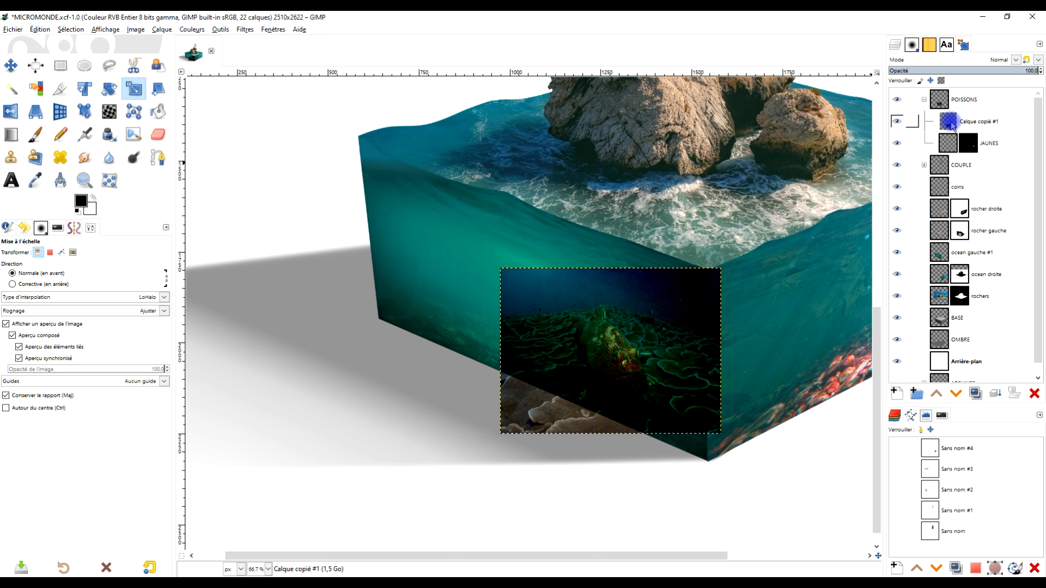
- Extend the Calque copié #1 layer to the image dimensions and add a white full-opacity layer mask
right_click(952, 126)
click(825, 273)
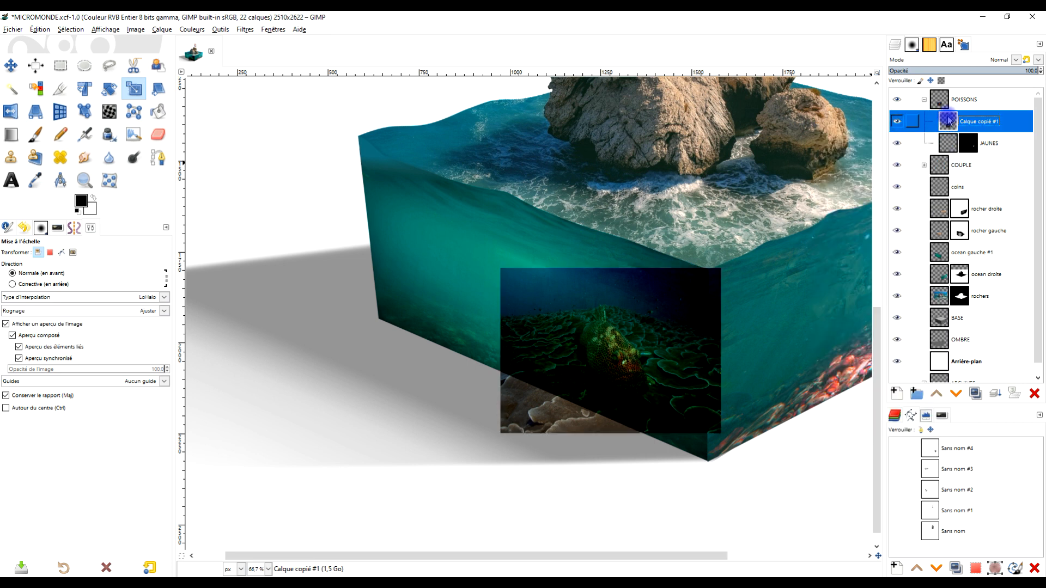
right_click(948, 121)
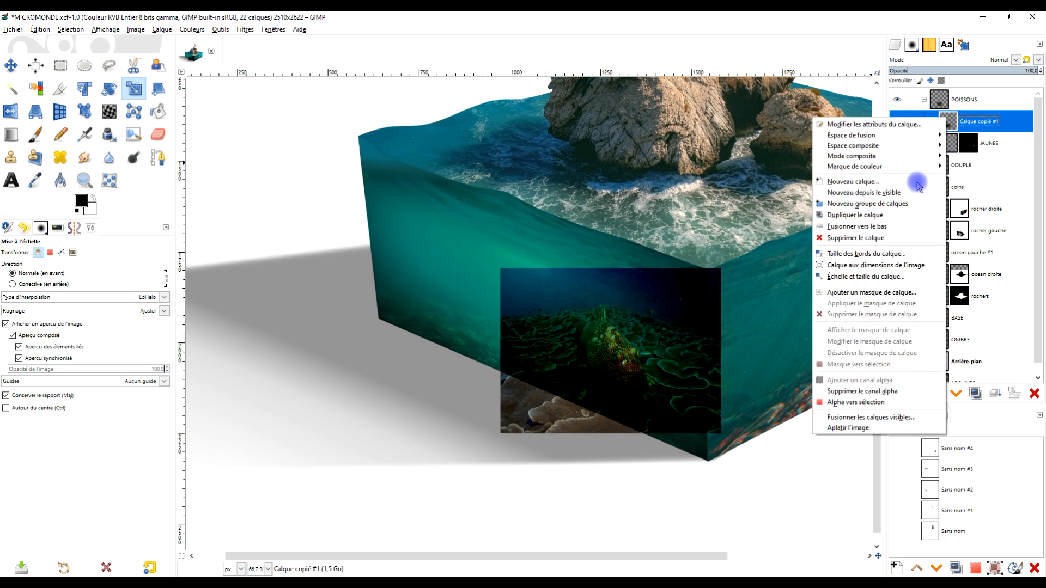
click(888, 292)
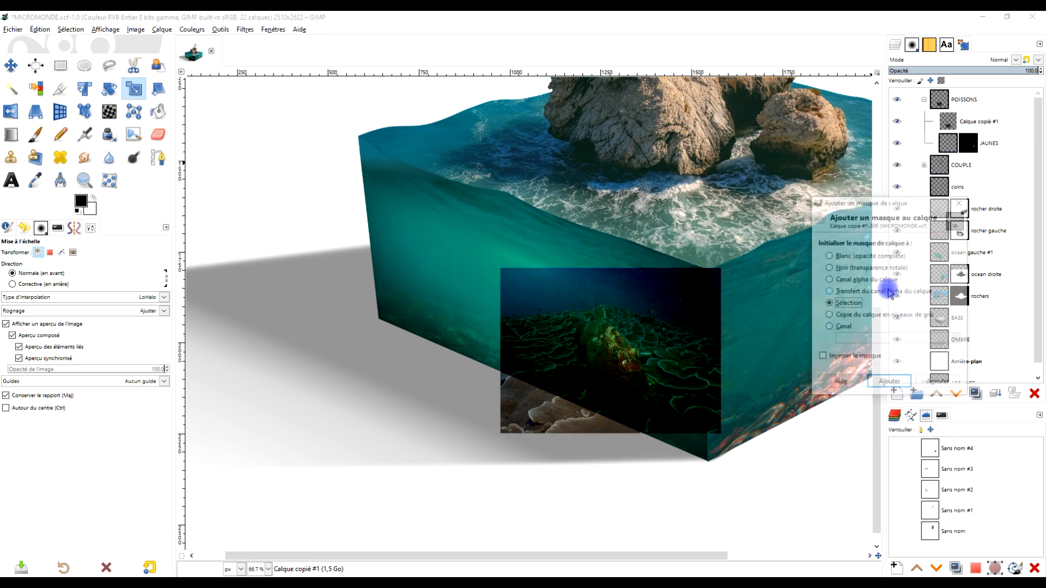
click(890, 384)
- Paint black on the mask with the 2. Hardness 050 brush at size 185 to hide the photo's outer edges
key(p)
mouse_move(490, 418)
mouse_down()
mouse_move(516, 448)
mouse_move(508, 436)
mouse_move(562, 453)
mouse_move(487, 394)
mouse_move(632, 471)
mouse_move(507, 400)
mouse_move(547, 441)
mouse_move(502, 420)
mouse_up()
drag(93, 265, 282, 279)
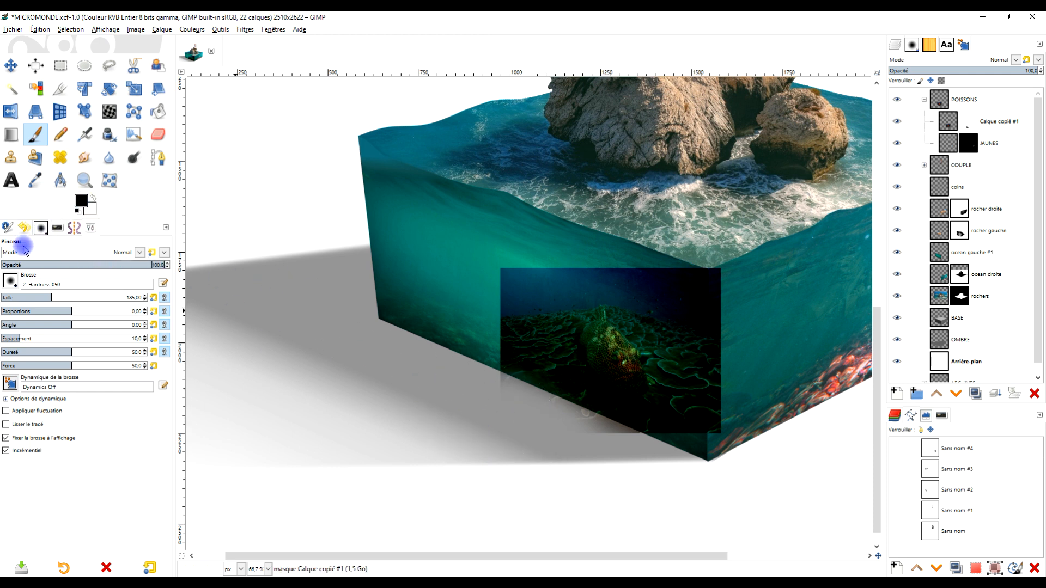
click(11, 281)
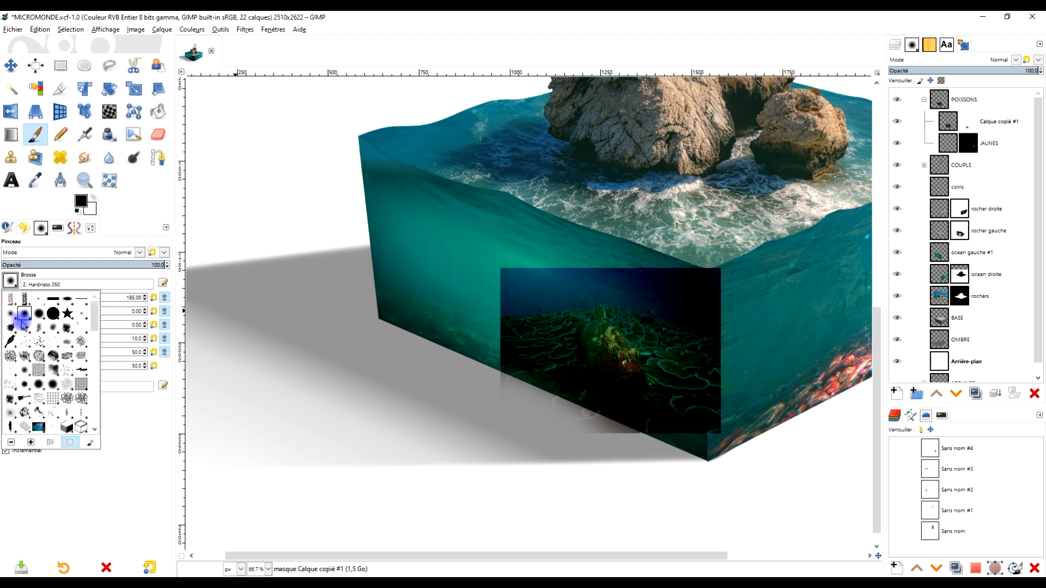
click(146, 231)
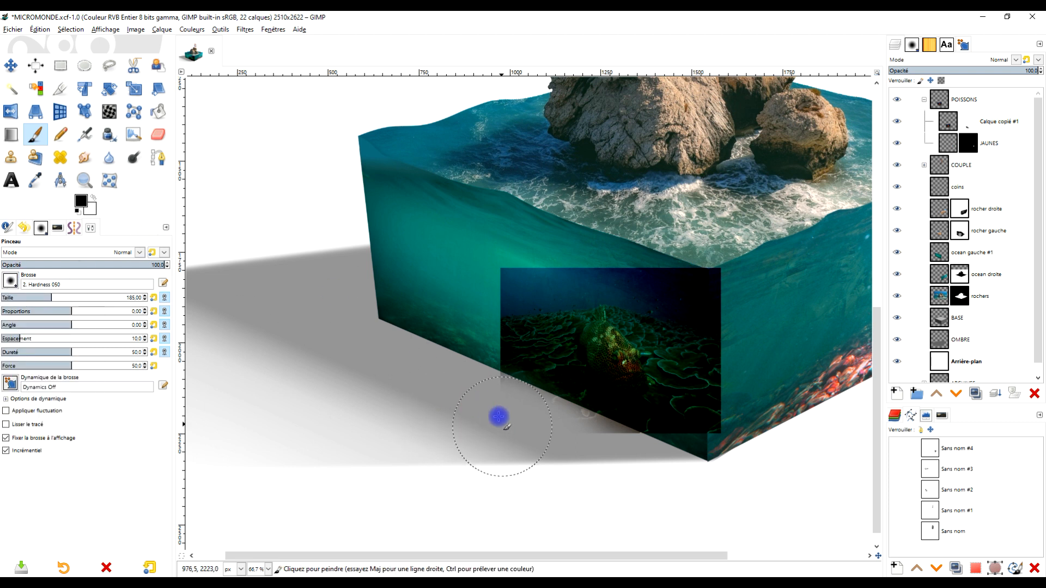
mouse_move(717, 467)
mouse_down()
mouse_move(730, 427)
mouse_move(717, 263)
mouse_move(733, 381)
mouse_move(695, 271)
mouse_move(541, 244)
mouse_move(694, 287)
mouse_move(604, 270)
mouse_move(495, 285)
mouse_move(495, 362)
mouse_move(538, 456)
mouse_up()
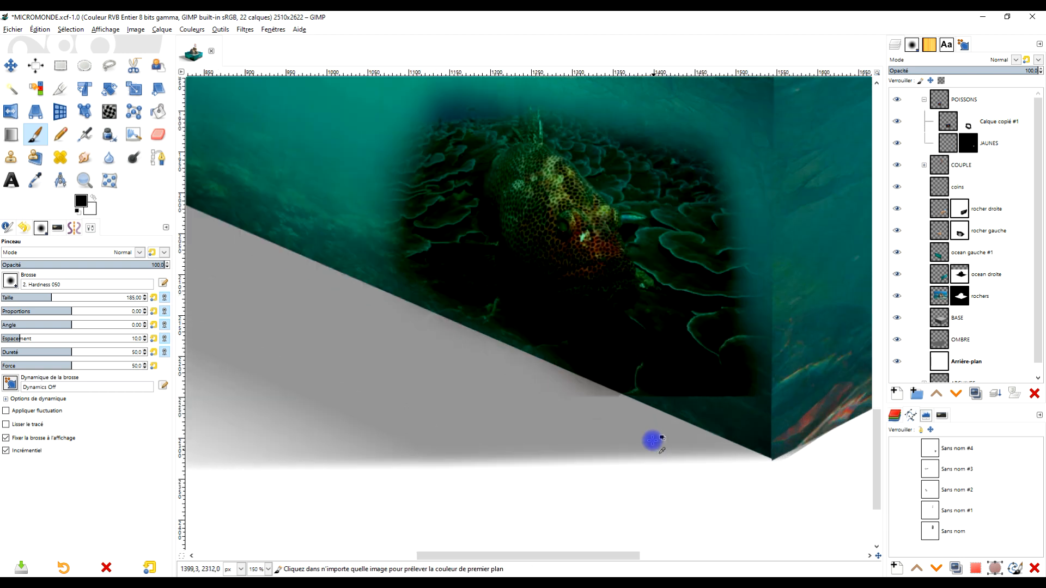
- Continue painting black on the mask closer around the spotted fish to hide the surrounding coral and the background above its tail
scroll(655, 452, up, 2)
drag(770, 238, 757, 365)
drag(770, 272, 812, 415)
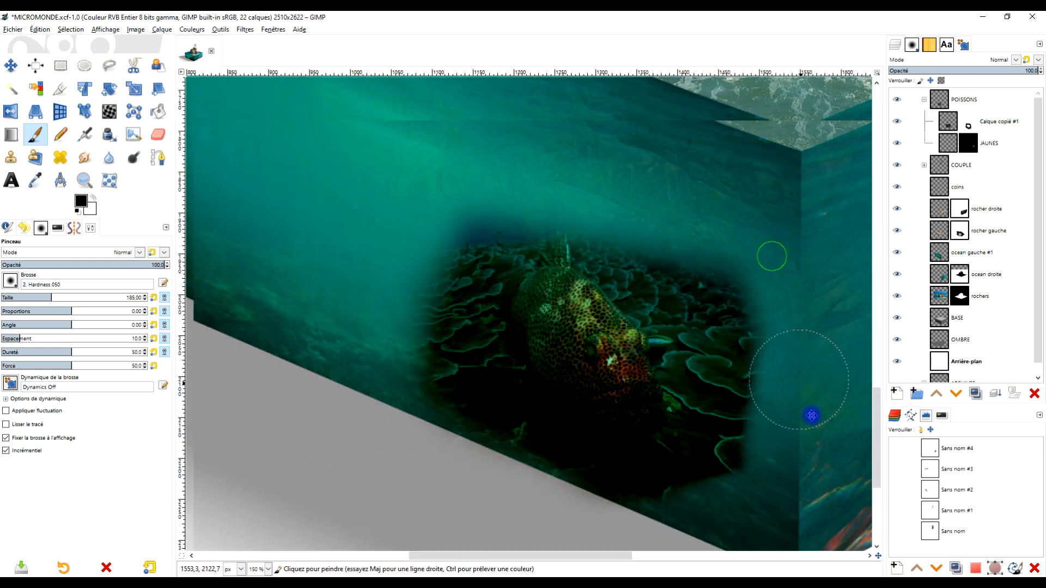
mouse_move(722, 271)
mouse_down()
mouse_move(779, 346)
mouse_move(726, 273)
mouse_move(764, 440)
mouse_move(769, 329)
mouse_move(781, 439)
mouse_move(750, 396)
mouse_move(745, 430)
mouse_move(705, 289)
mouse_move(670, 252)
mouse_move(735, 372)
mouse_move(751, 474)
mouse_move(666, 504)
mouse_move(575, 516)
mouse_move(482, 428)
mouse_move(421, 316)
mouse_move(455, 228)
mouse_move(446, 389)
mouse_move(468, 468)
mouse_move(652, 390)
mouse_move(468, 429)
mouse_move(451, 465)
mouse_move(548, 531)
mouse_up()
scroll(499, 427, down, 5)
scroll(567, 419, up, 5)
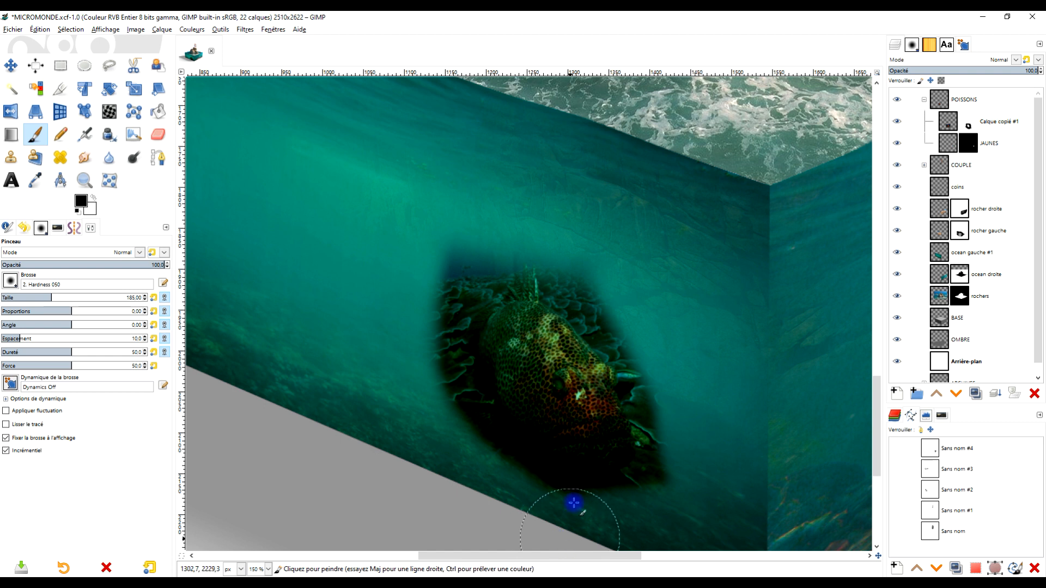
scroll(649, 280, down, 4)
scroll(479, 220, up, 5)
mouse_move(478, 219)
mouse_down()
mouse_move(455, 383)
mouse_move(549, 563)
mouse_up()
mouse_move(680, 216)
mouse_down()
mouse_move(682, 286)
mouse_move(653, 240)
mouse_up()
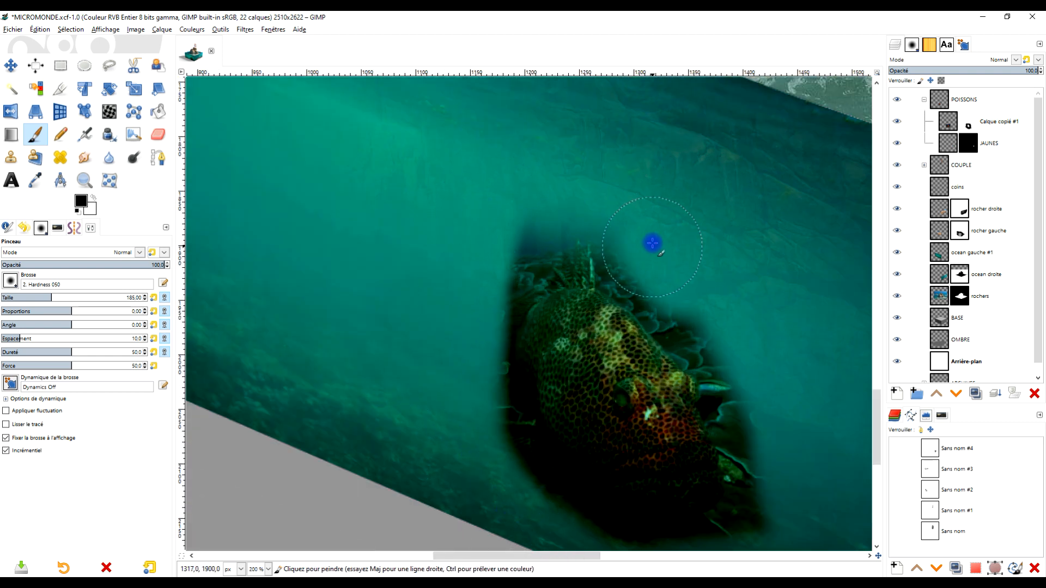
- Trace a Free Select outline around the spotted fish, including its tail, and validate it as a selection
click(11, 281)
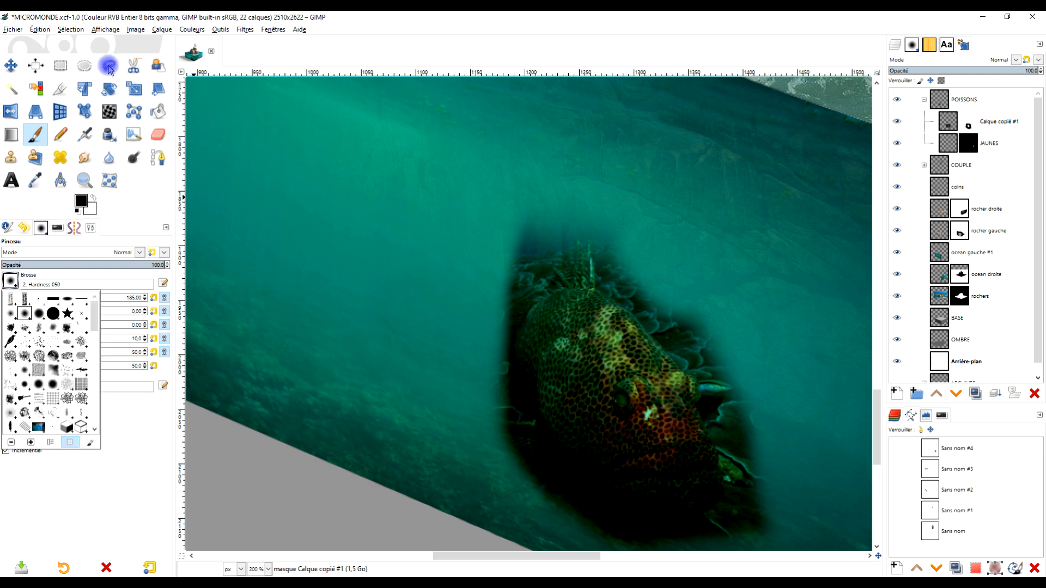
click(109, 68)
mouse_move(672, 348)
mouse_down()
mouse_move(675, 284)
mouse_move(632, 278)
mouse_up()
click(100, 65)
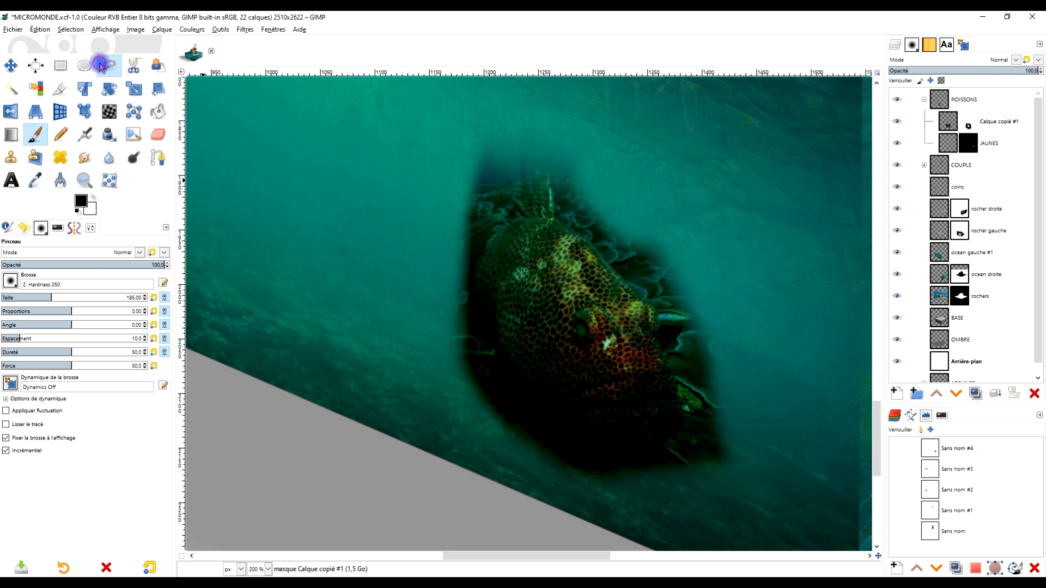
scroll(675, 398, up, 1)
click(576, 490)
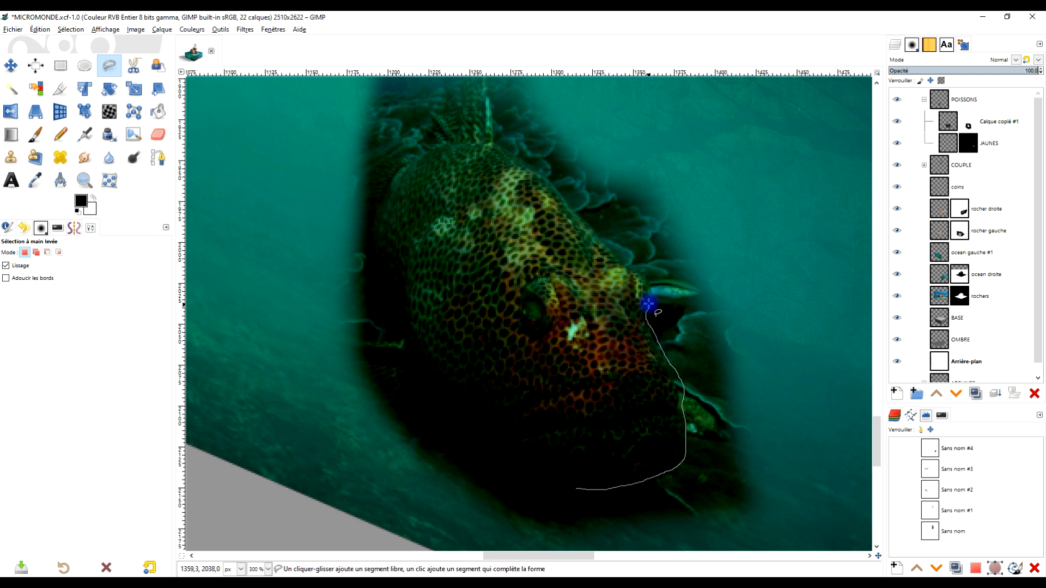
drag(538, 162, 537, 162)
drag(619, 161, 685, 301)
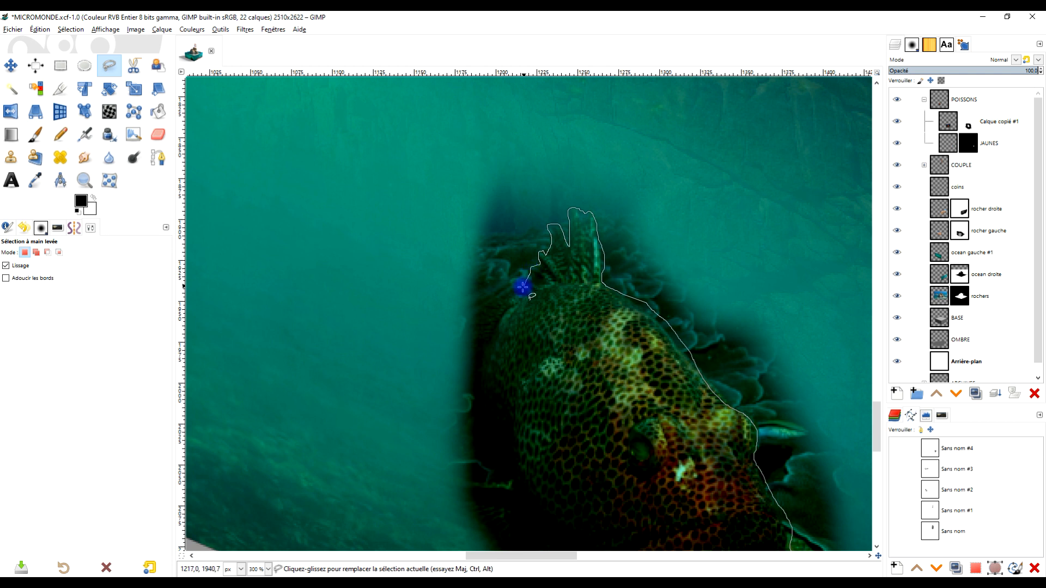
drag(450, 458, 453, 460)
drag(484, 458, 548, 238)
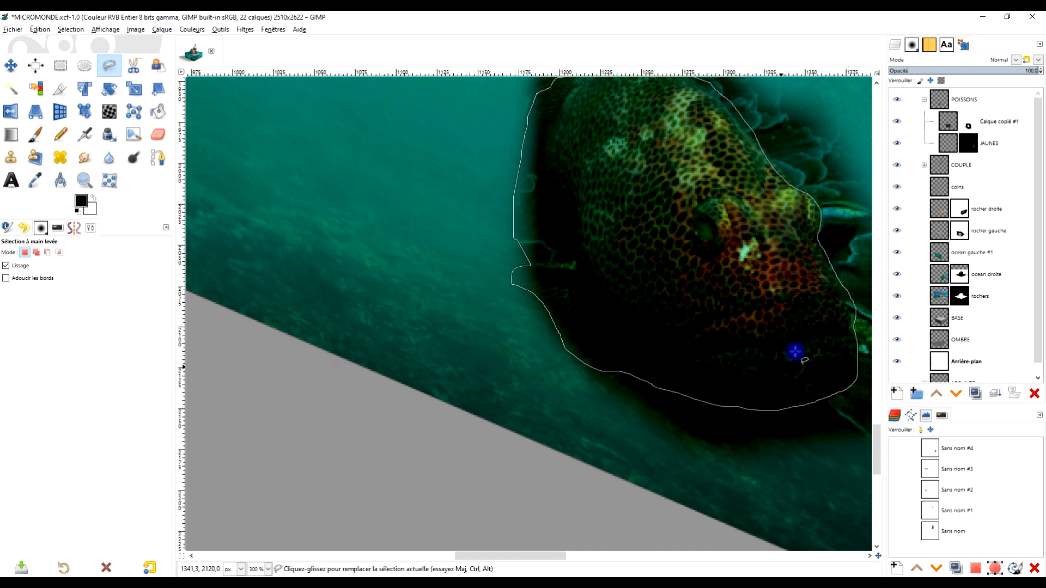
key(Return)
- With the fish selection inverted, fill the Calque copié #1 layer mask with black and deselect everything
click(68, 31)
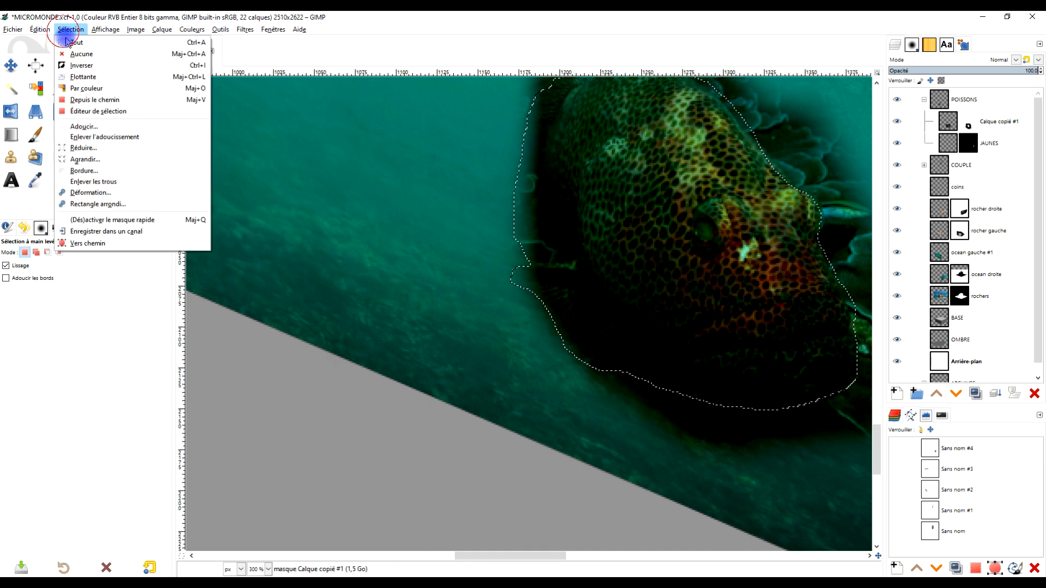
click(81, 65)
scroll(665, 277, down, 2)
scroll(578, 320, up, 1)
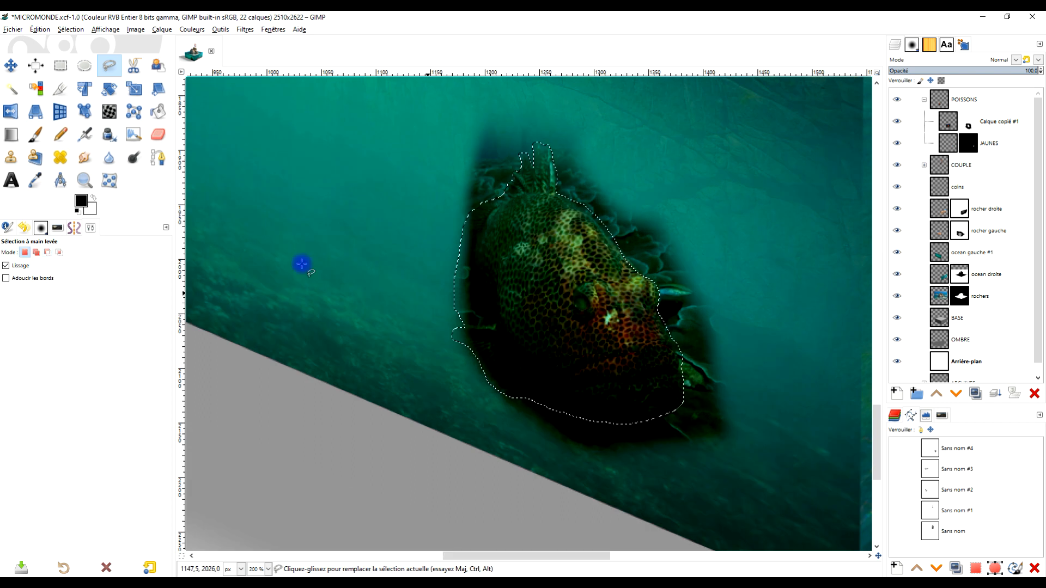
click(974, 123)
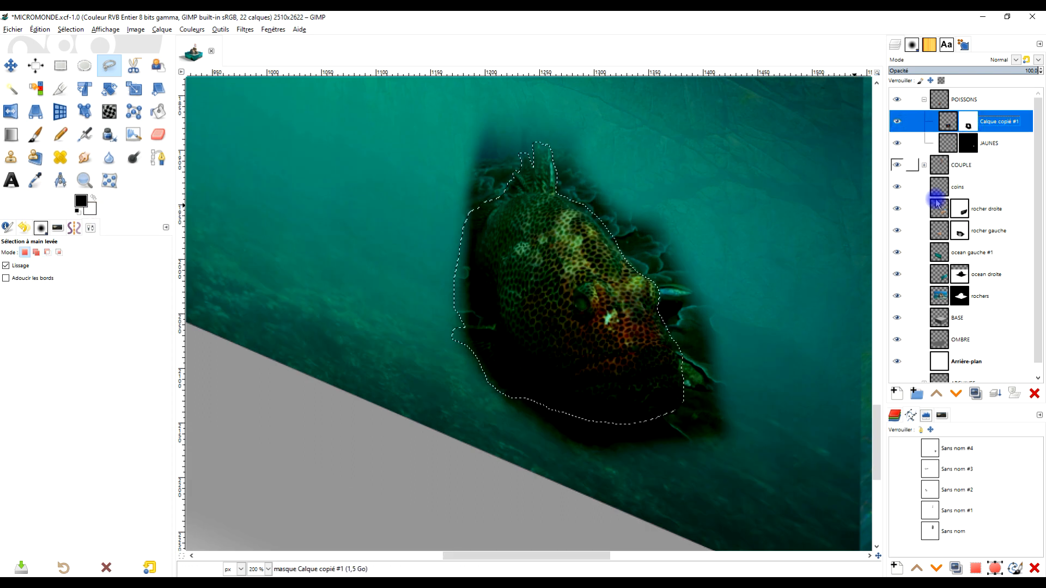
drag(82, 201, 556, 327)
scroll(532, 331, up, 1)
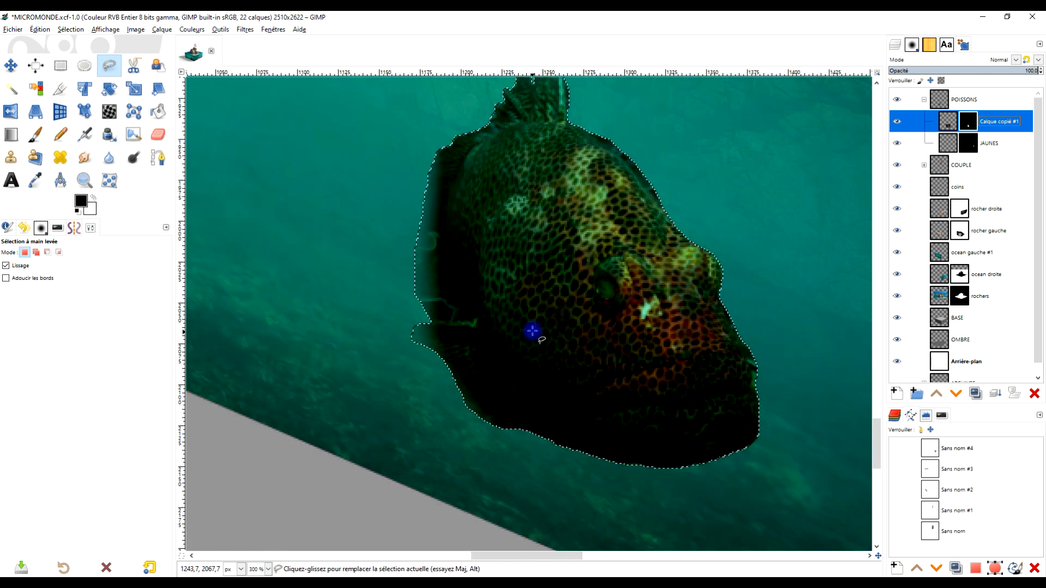
click(62, 67)
click(293, 191)
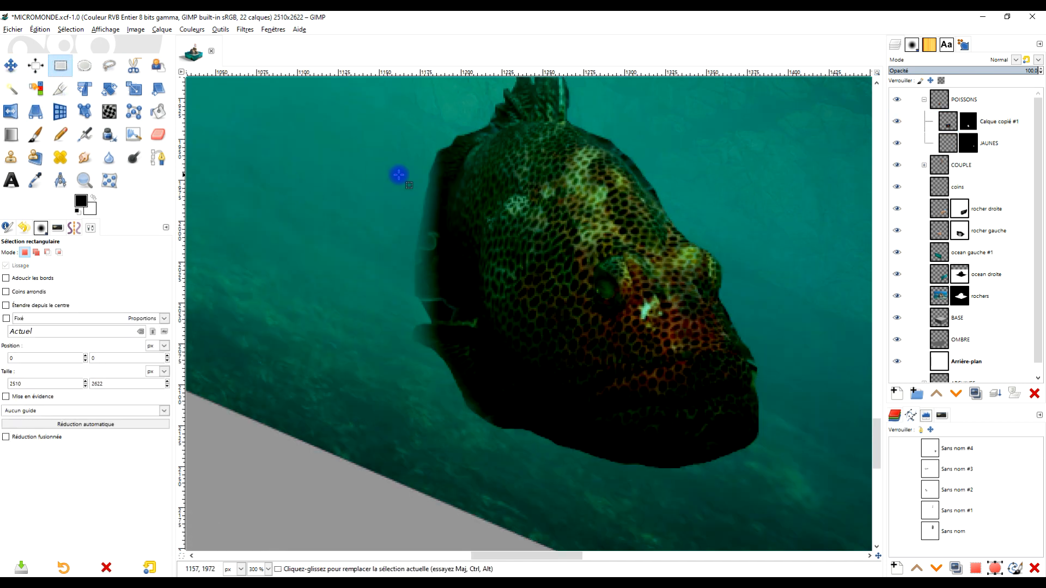
- Paint black on the Calque copié #1 mask with the 2. Hardness 100 brush at size 51 to trim the dark fringe behind the fish's back
scroll(488, 240, up, 1)
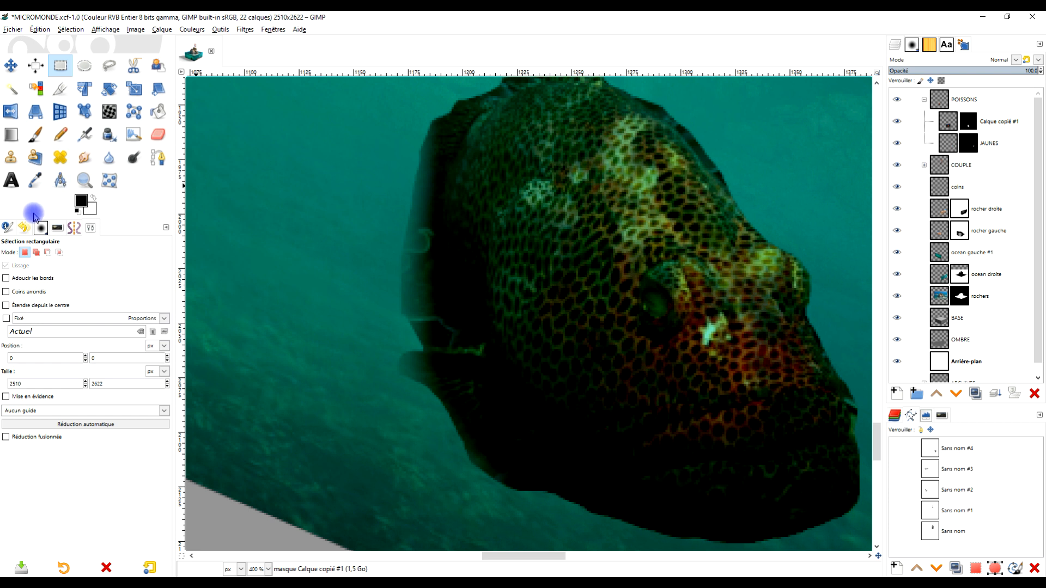
click(35, 135)
click(10, 280)
click(51, 309)
mouse_move(412, 321)
mouse_down()
mouse_move(419, 208)
mouse_move(408, 279)
mouse_move(426, 164)
mouse_up()
mouse_move(427, 305)
mouse_down()
mouse_move(429, 326)
mouse_move(450, 329)
mouse_move(420, 223)
mouse_up()
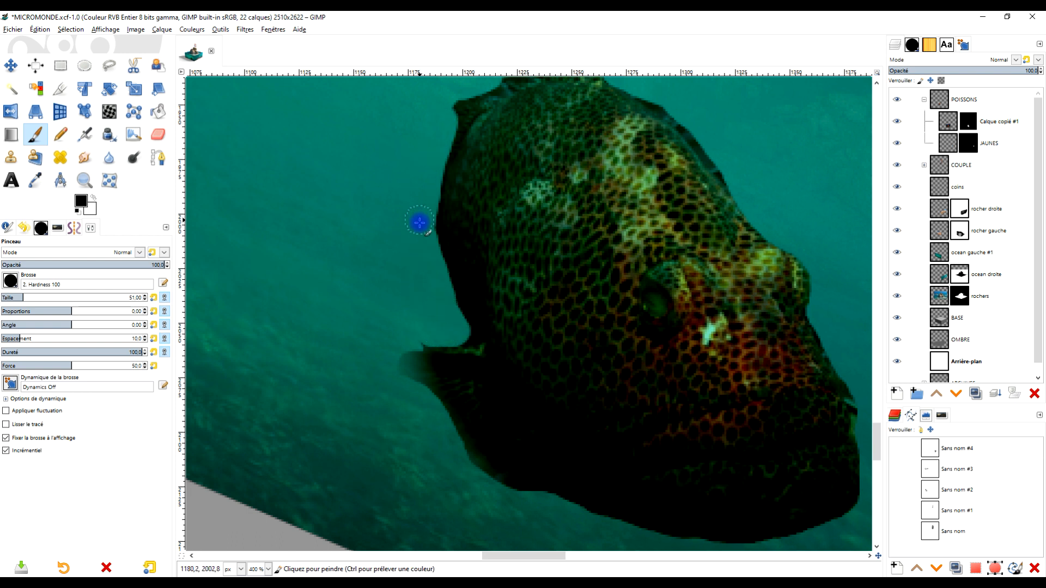
- Continue painting black on the mask to clean up the spotted fish's upper edge and the dark area beneath its belly
scroll(519, 289, down, 3)
drag(555, 289, 569, 332)
scroll(495, 354, up, 1)
drag(479, 371, 490, 398)
mouse_move(576, 440)
mouse_down()
mouse_move(644, 452)
mouse_move(696, 444)
mouse_up()
scroll(761, 358, down, 3)
scroll(733, 376, up, 2)
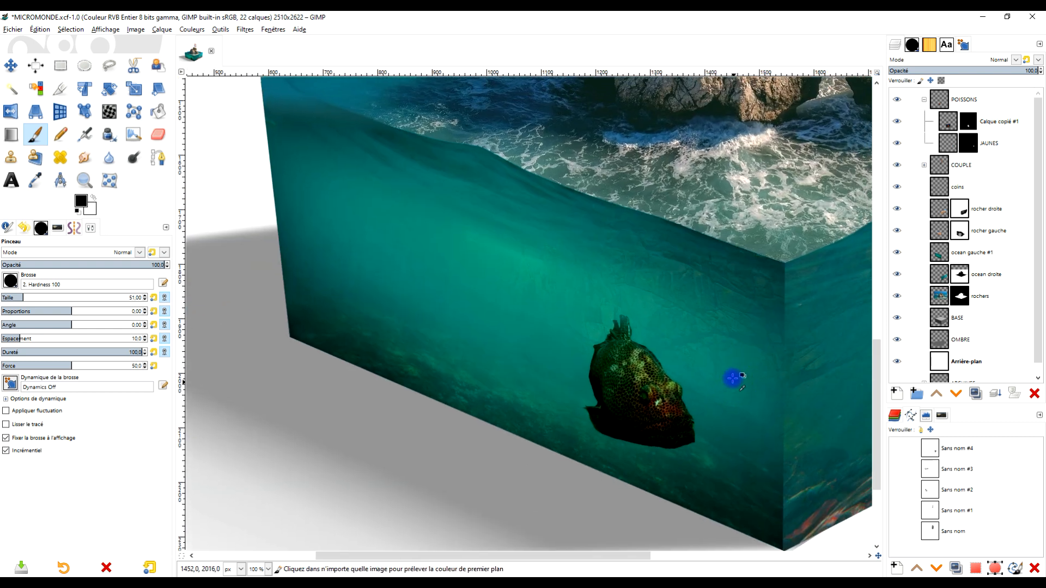
scroll(717, 289, down, 2)
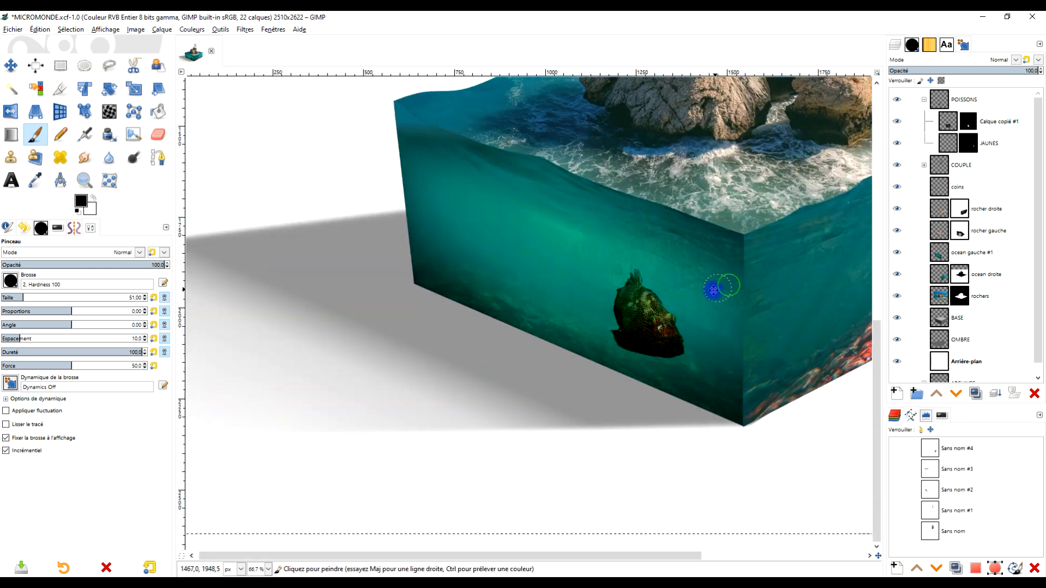
- Set the Calque copié #1 layer's opacity to 54.2 and paint black on its mask to remove the leftover fin and smooth the belly
click(951, 124)
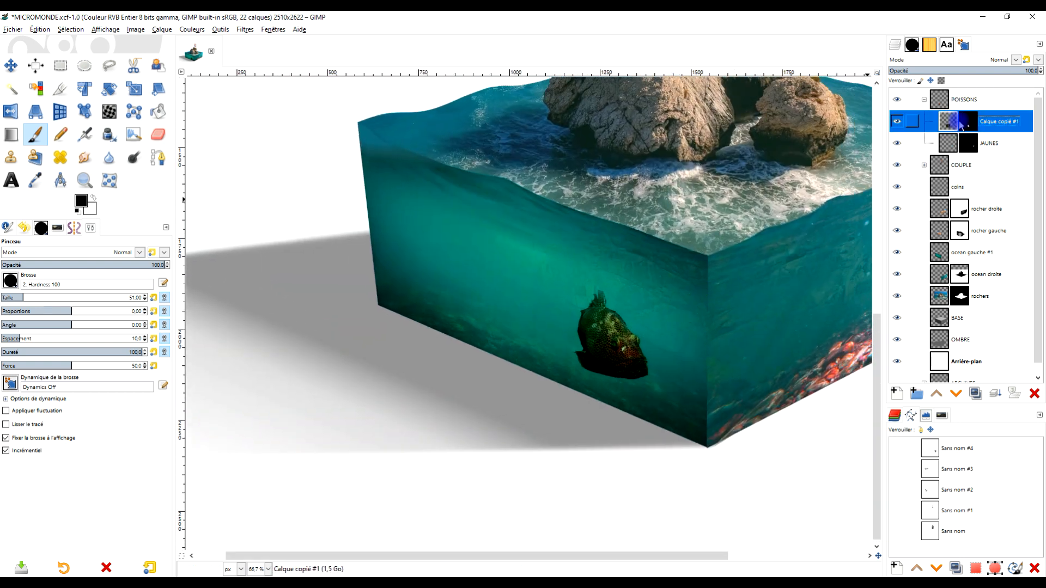
click(992, 70)
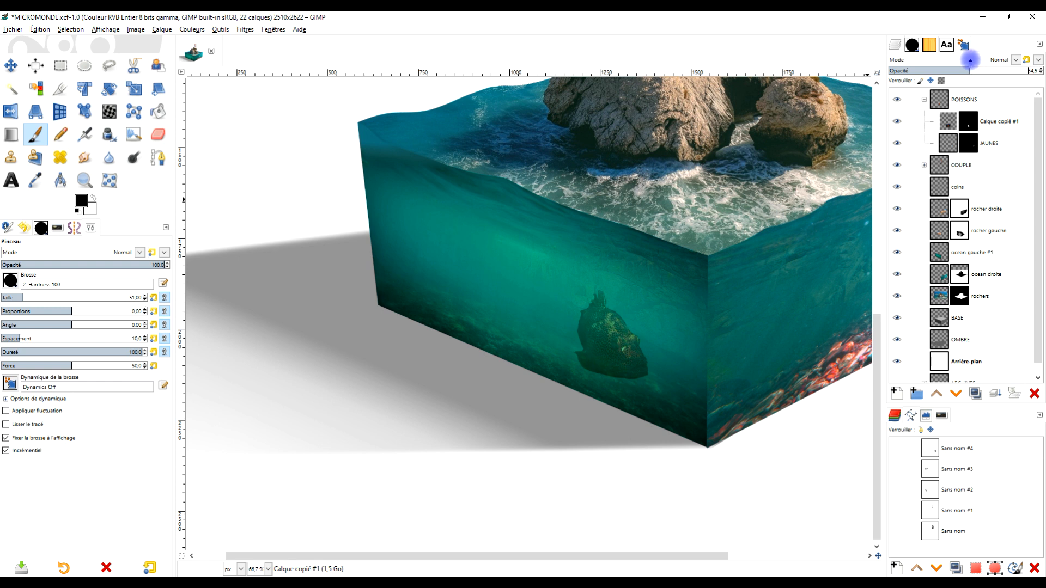
scroll(585, 276, up, 3)
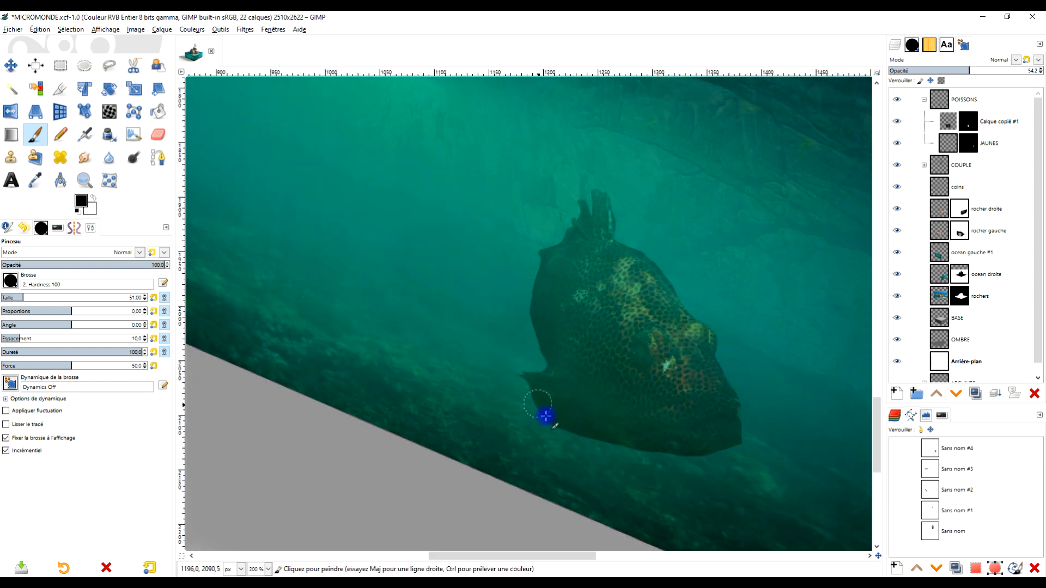
click(967, 122)
drag(510, 352, 548, 430)
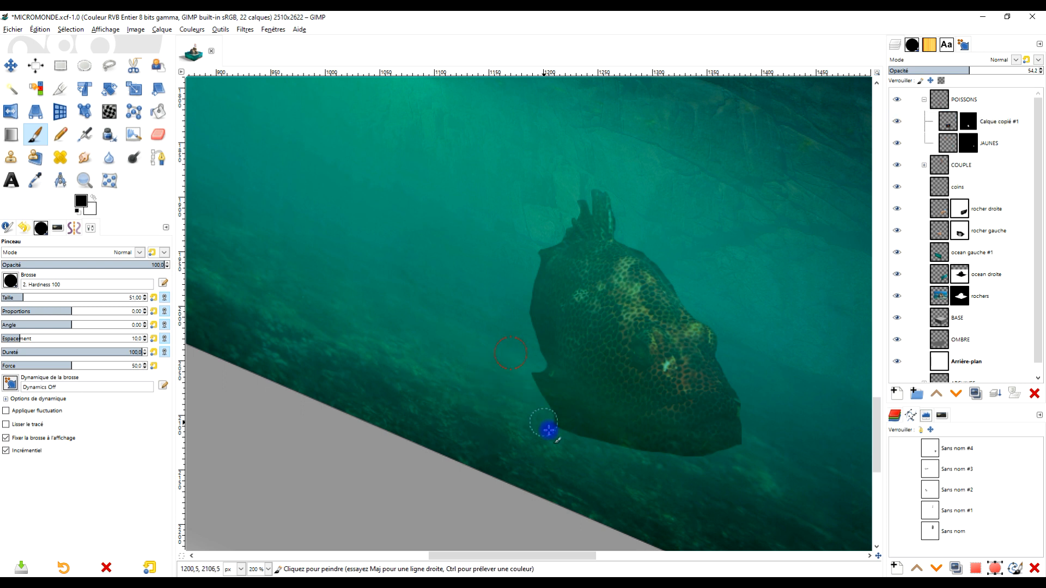
mouse_move(522, 366)
mouse_down()
mouse_move(603, 444)
mouse_move(720, 470)
mouse_move(754, 441)
mouse_up()
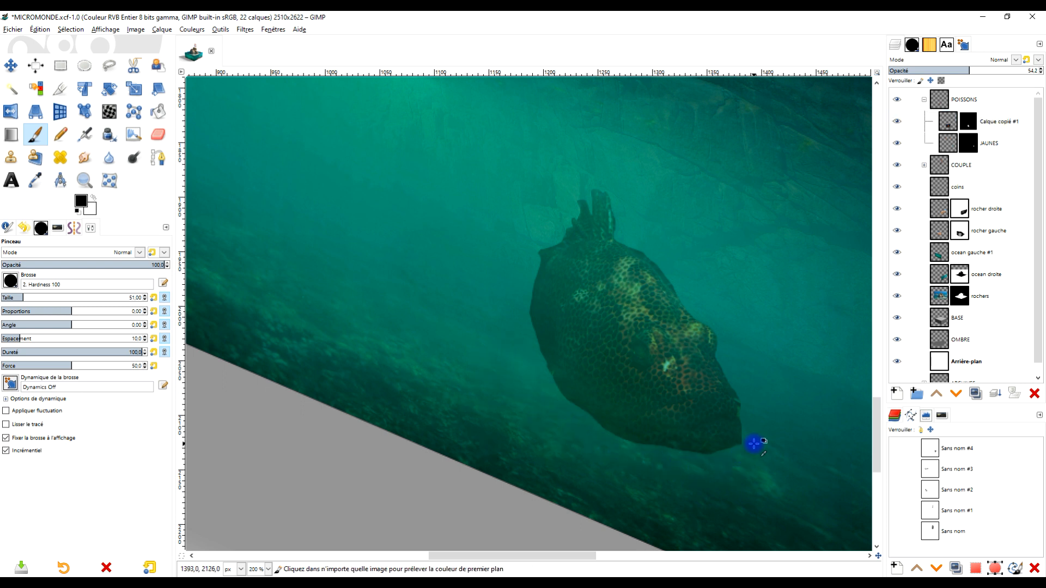
scroll(761, 416, down, 3)
- Delete the spotted fish layer Calque copié #1 from the POISSONS group
click(958, 122)
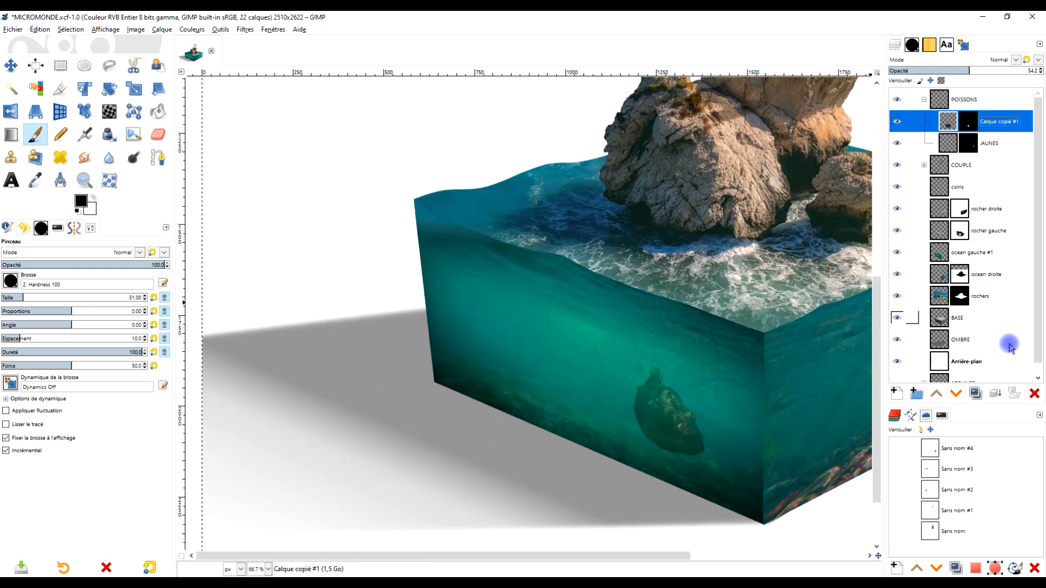
click(1034, 394)
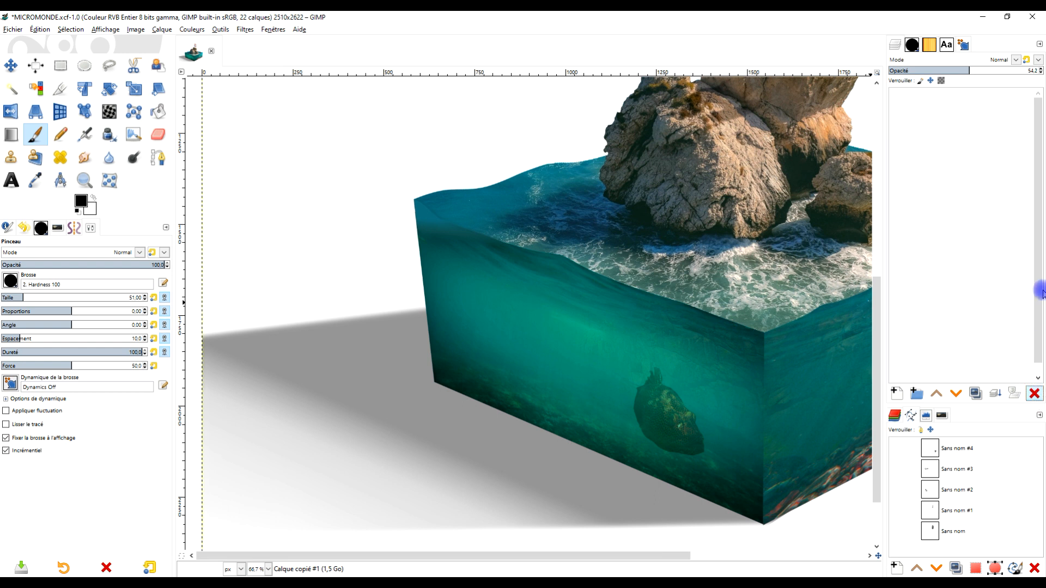
scroll(766, 413, down, 3)
drag(764, 409, 655, 370)
scroll(639, 398, up, 3)
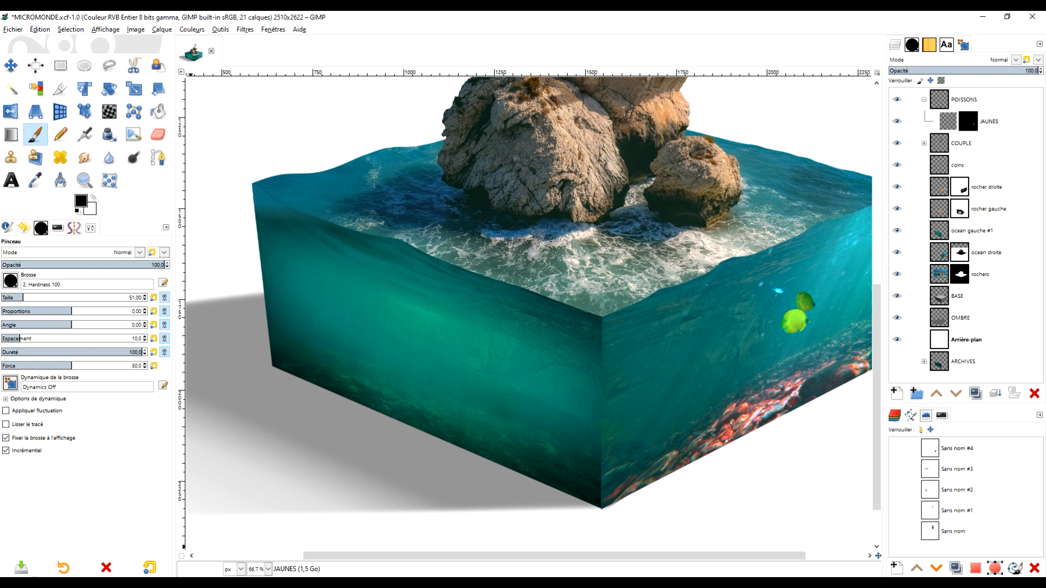
- Switch to the browser and close both the full-size spotted fish image and its Pixabay photo page
mouse_move(117, 582)
click(183, 539)
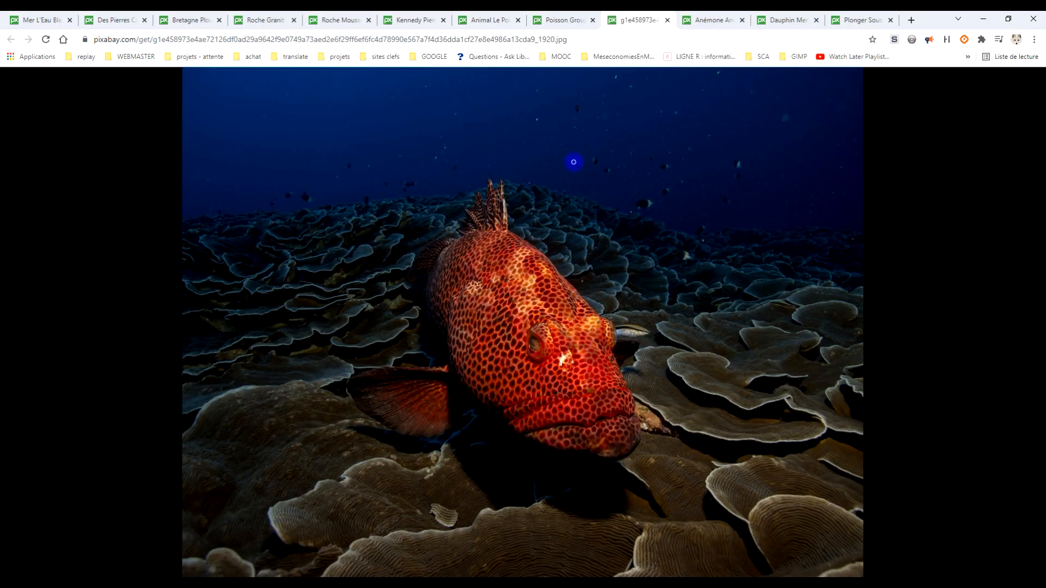
click(668, 21)
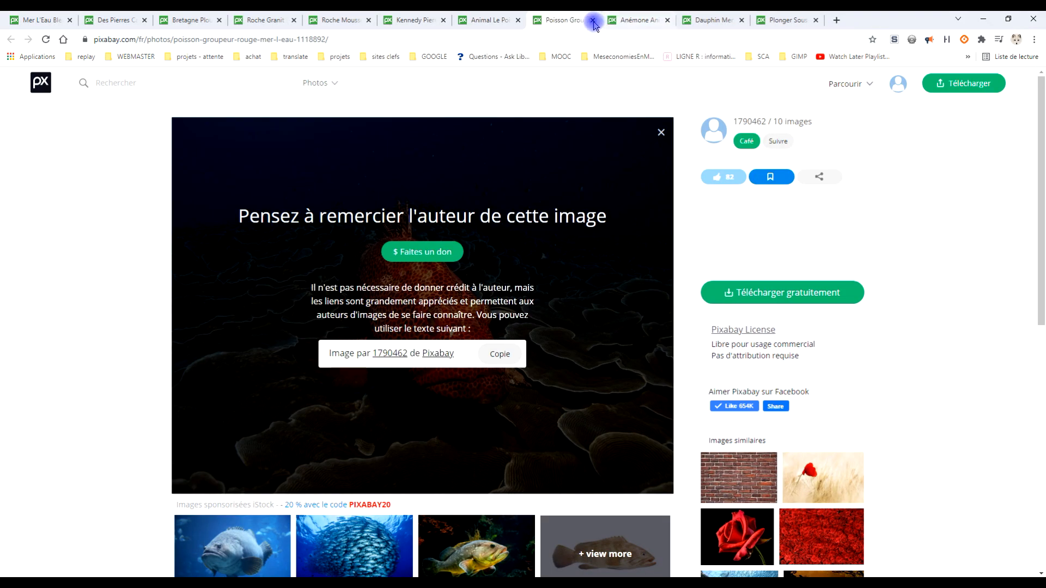
click(592, 20)
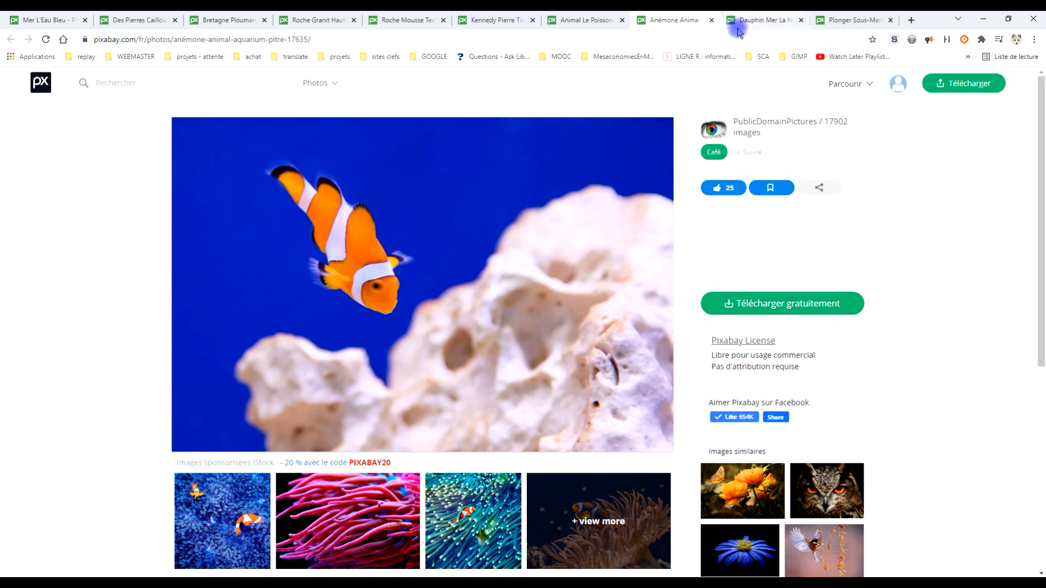
- Check the sawfish photo page, return to the clownfish photo and copy its image
click(582, 20)
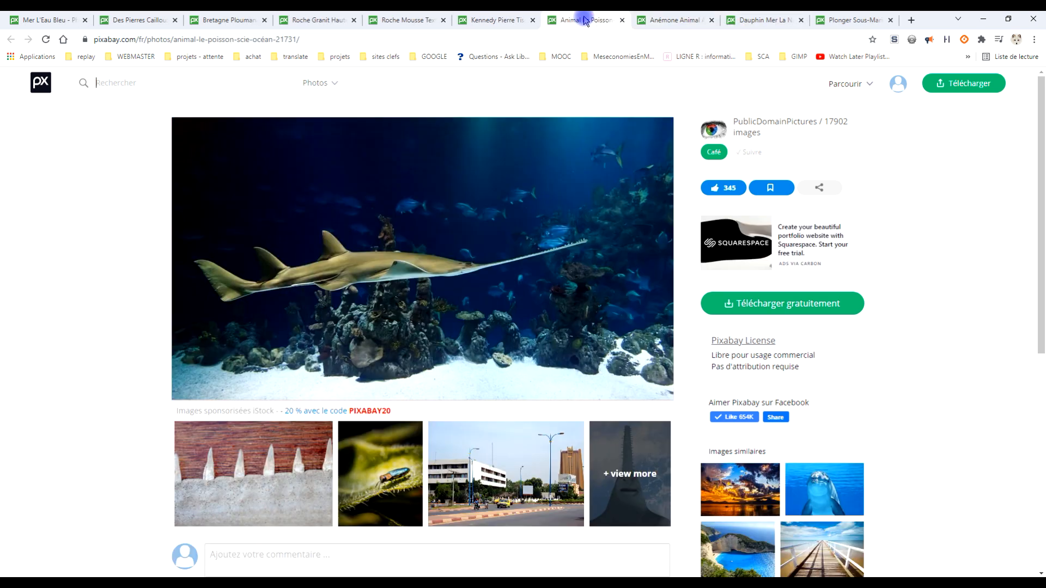
click(697, 22)
right_click(373, 213)
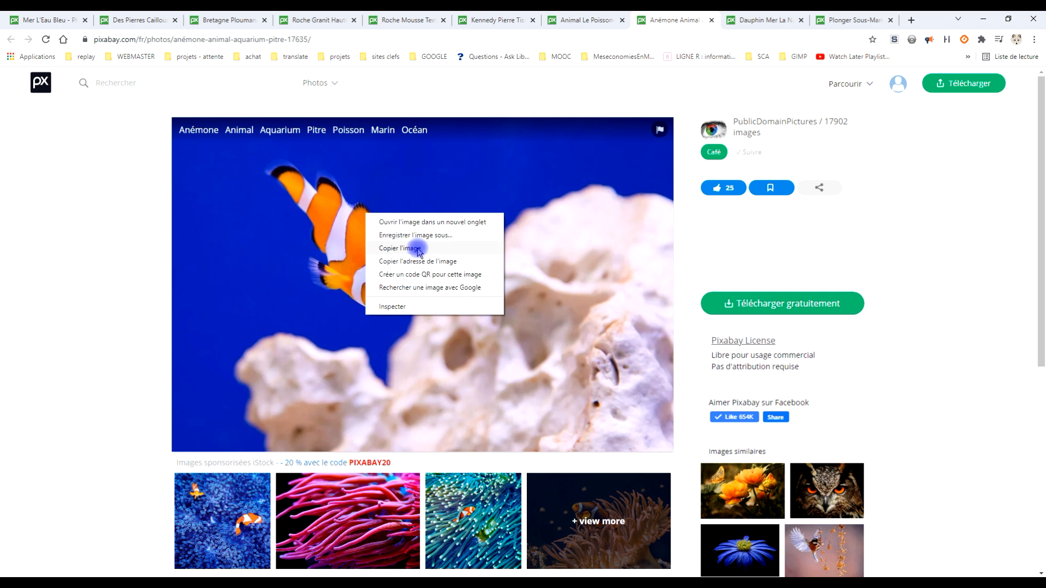
click(383, 247)
click(723, 188)
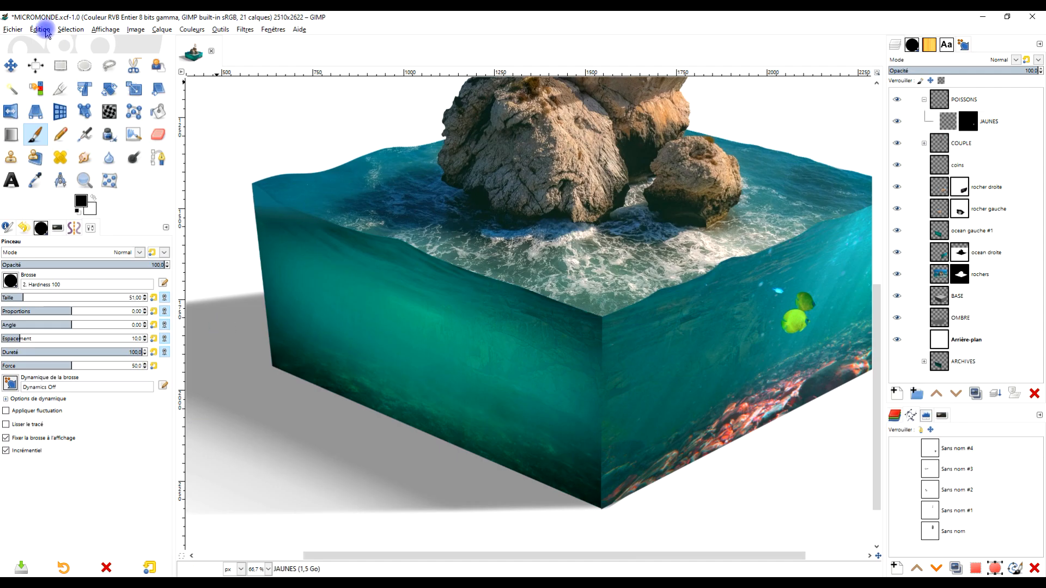
- In GIMP, paste the clownfish image as a new layer and move it over the front corner of the ocean cube
click(43, 30)
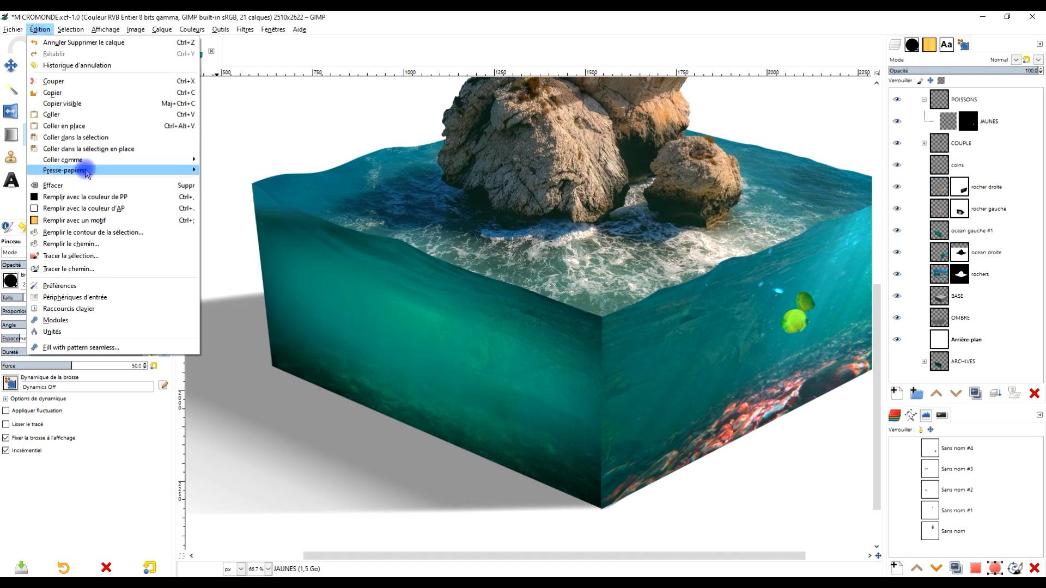
mouse_move(147, 160)
click(240, 161)
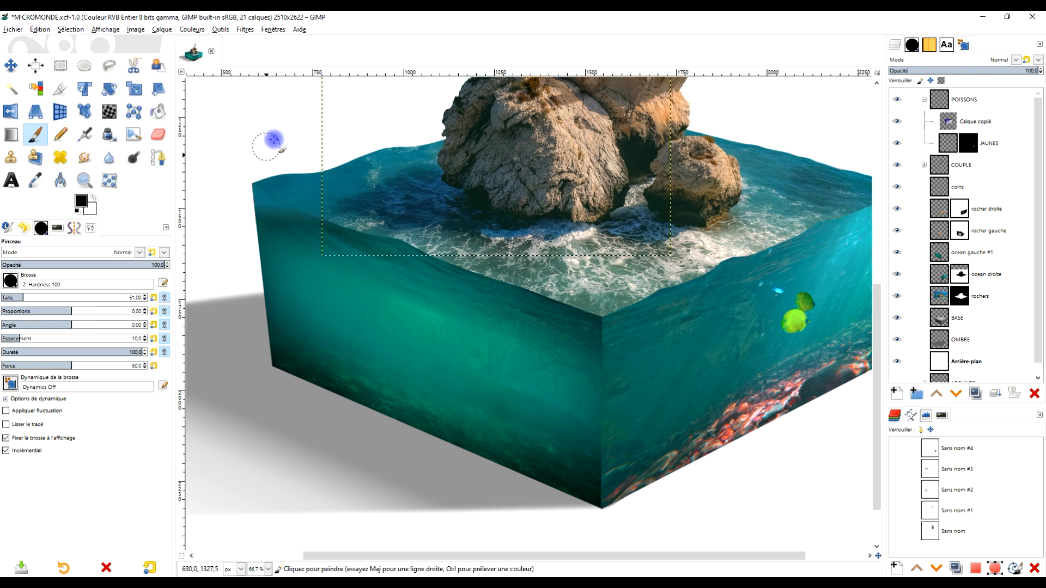
click(8, 66)
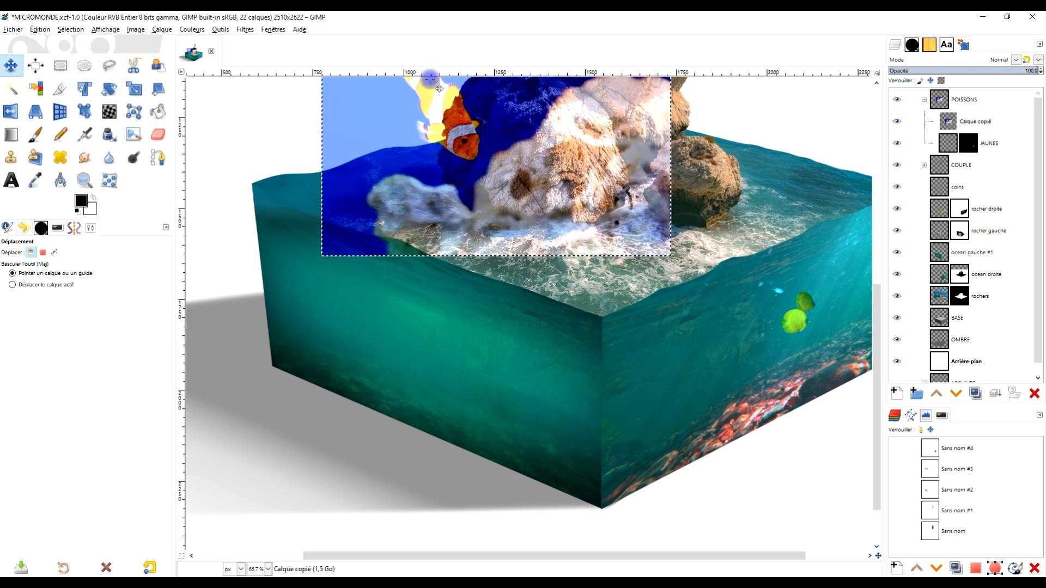
drag(468, 125, 515, 360)
drag(578, 399, 562, 338)
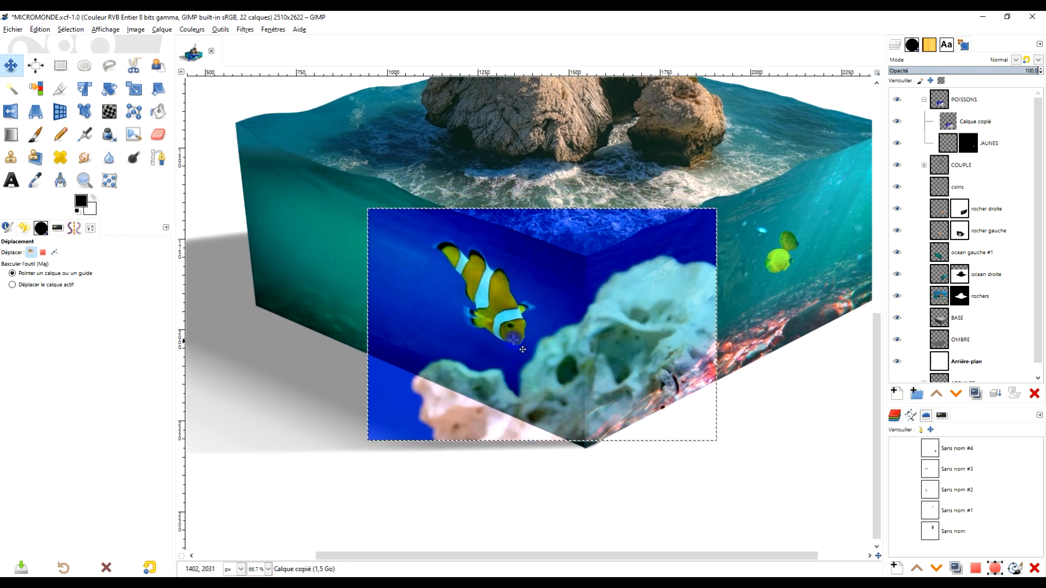
- Scale the clownfish layer down proportionally to about 350 px wide and apply the transformation
click(135, 88)
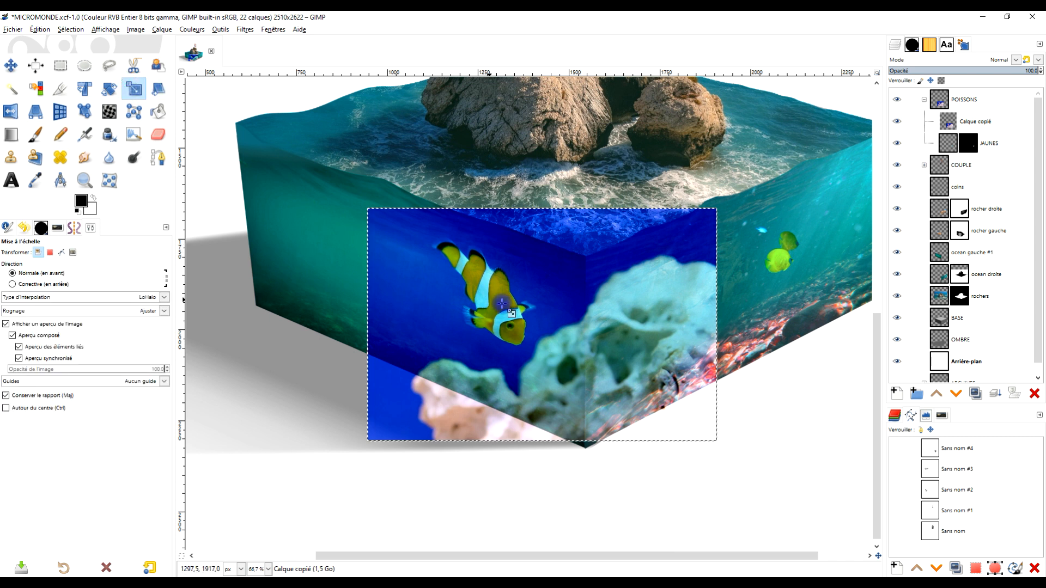
drag(708, 437, 465, 312)
click(833, 149)
scroll(438, 287, up, 2)
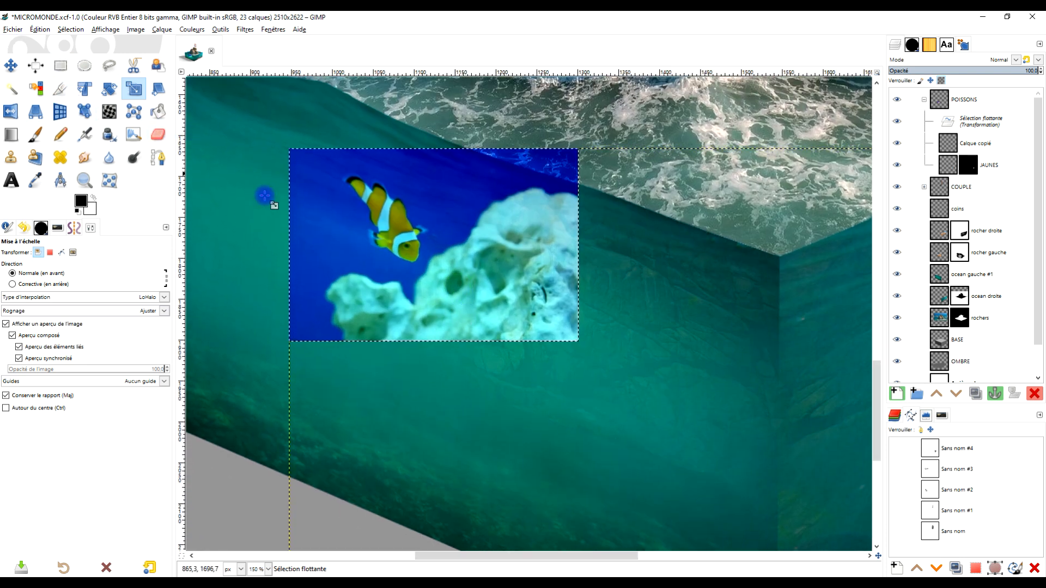
- Start a path around the clownfish with the Paths tool, running from its tail along the underside and lower fin to its head
scroll(268, 196, up, 2)
click(162, 155)
click(336, 184)
drag(353, 202, 383, 255)
click(387, 264)
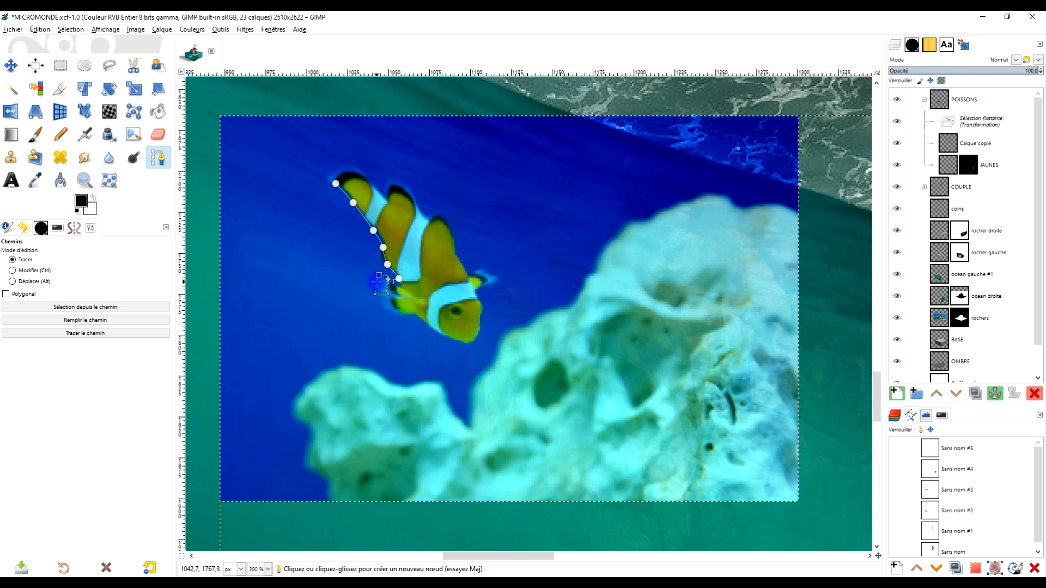
click(390, 311)
click(408, 316)
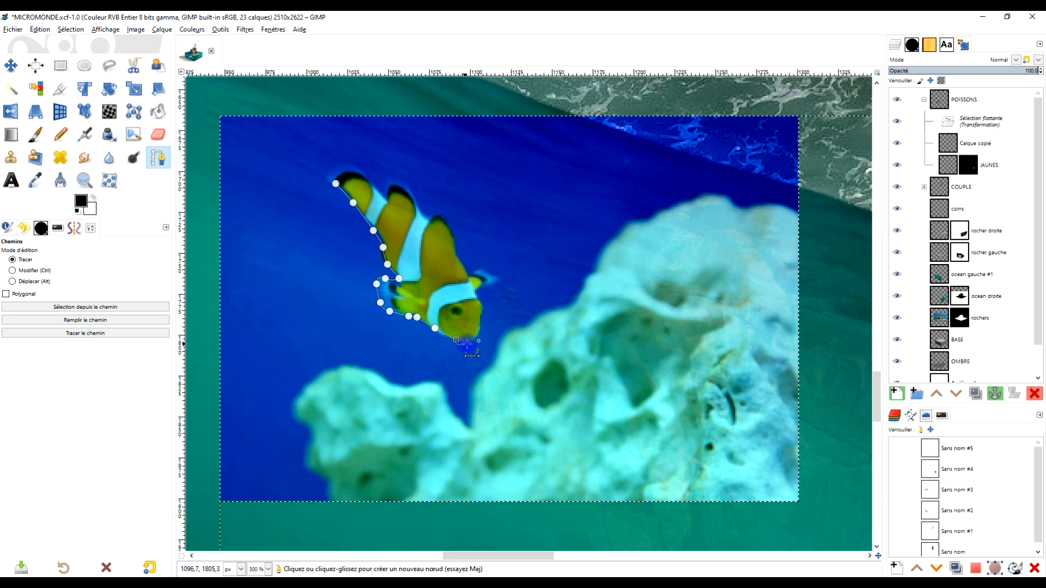
drag(482, 316, 482, 304)
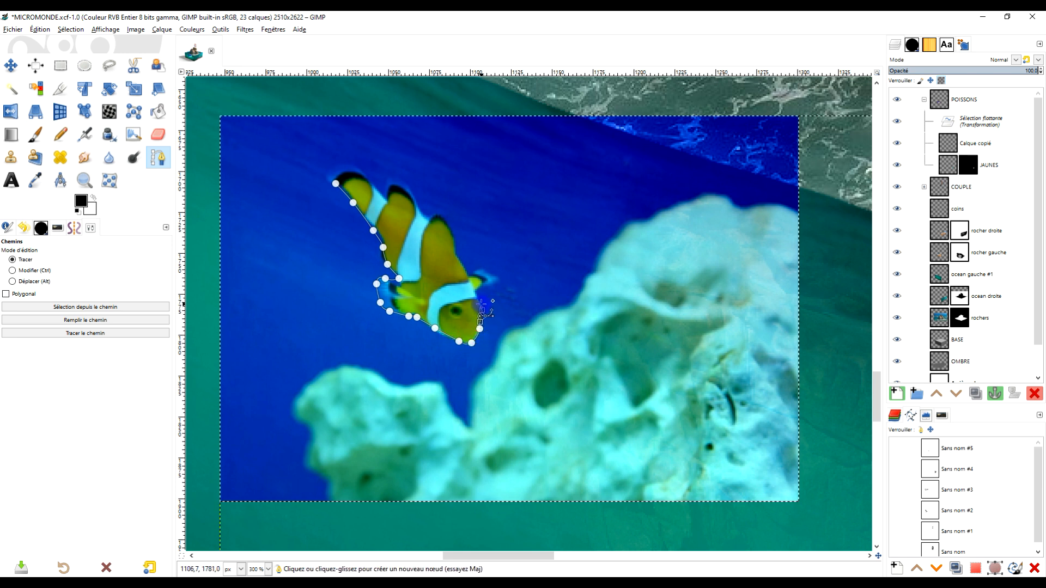
- Continue the path around the clownfish's far fin and up its back, and close it at the tail
click(489, 285)
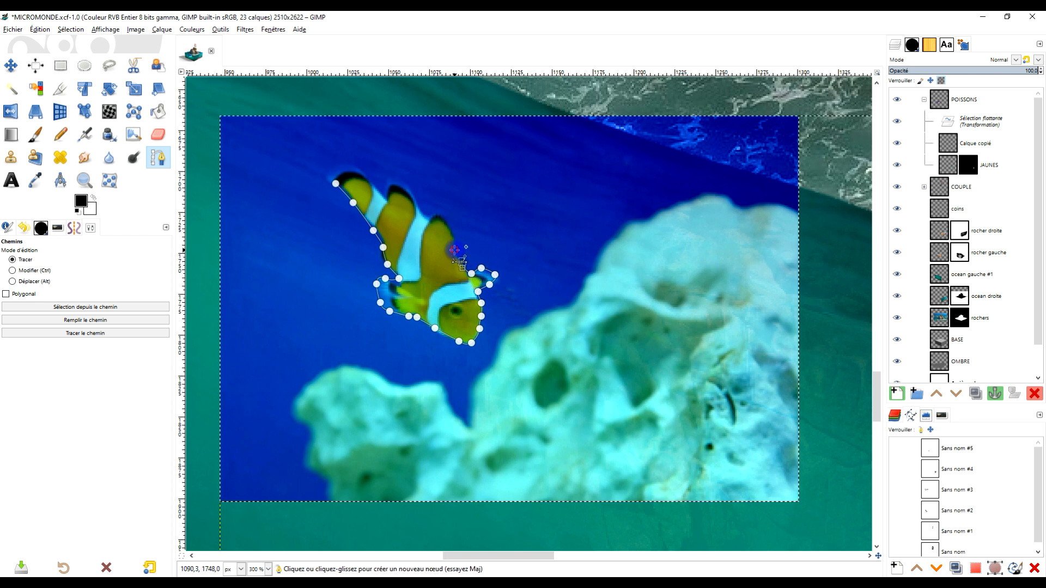
click(450, 231)
click(441, 217)
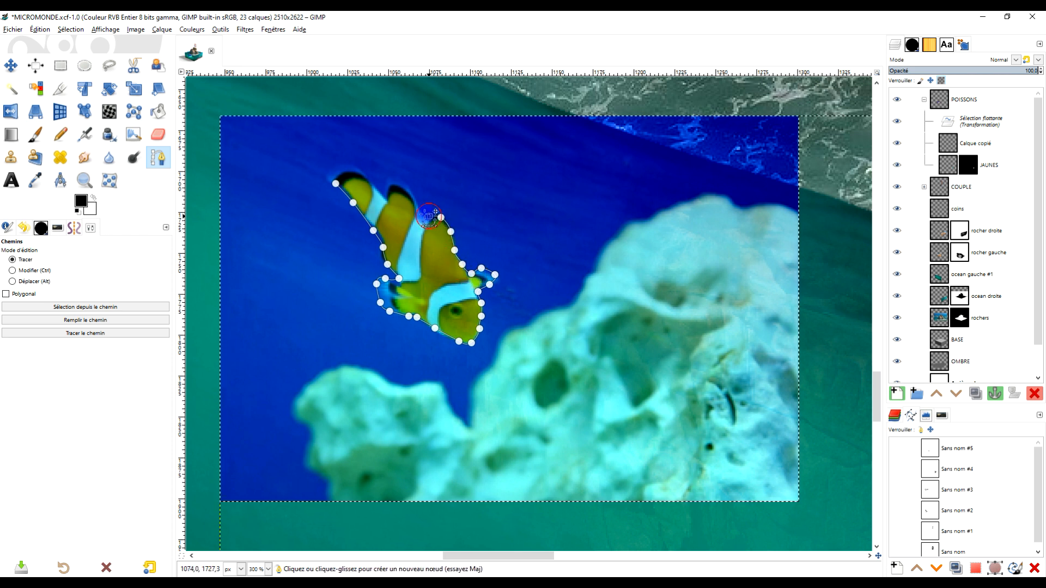
click(415, 209)
click(398, 187)
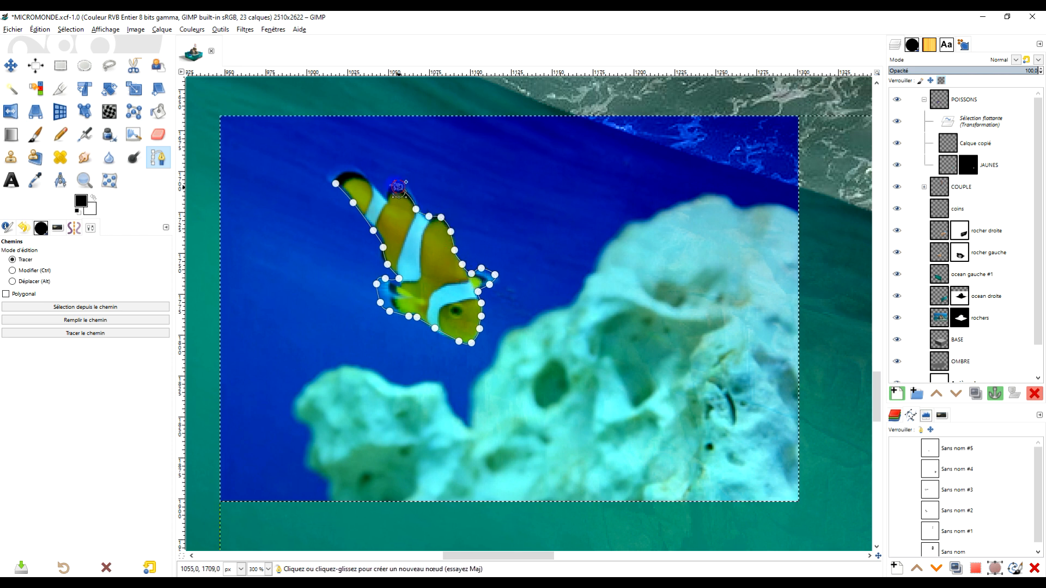
click(372, 182)
click(351, 167)
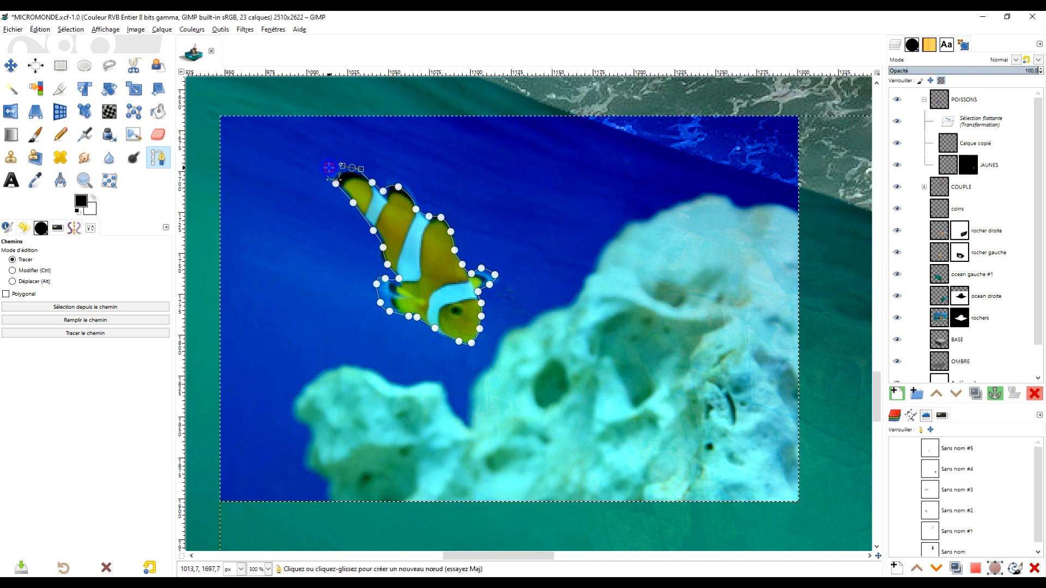
click(324, 178)
ctrl+click(336, 183)
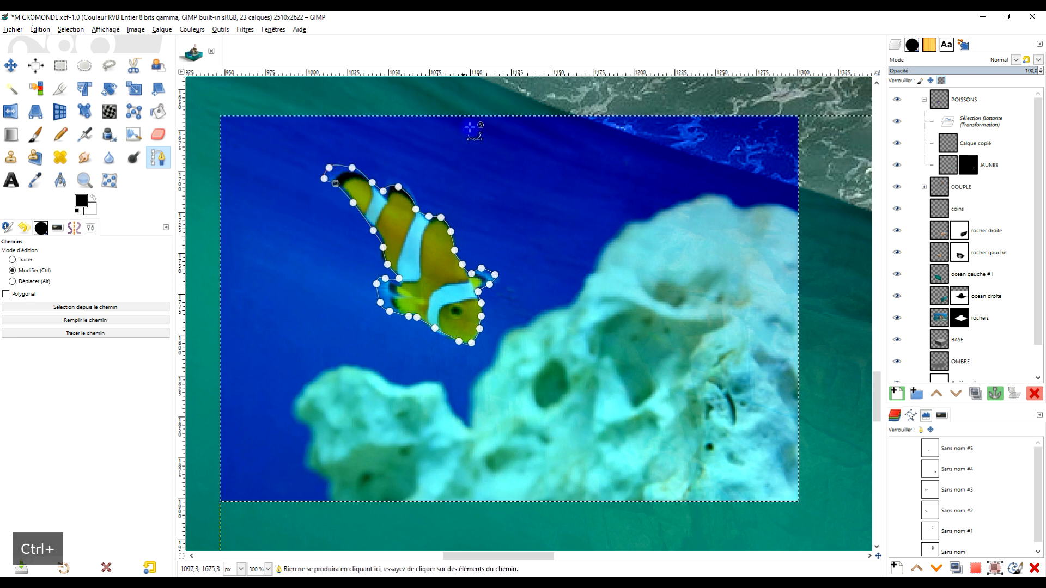
- Turn the closed clownfish path into a selection to isolate the fish, and anchor the floating selection to its layer
key(Return)
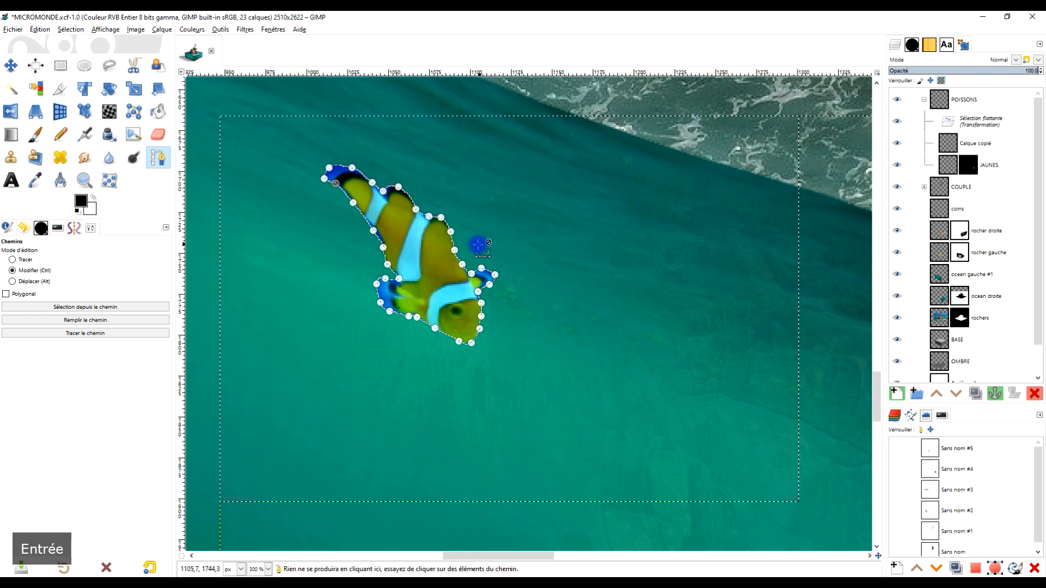
ctrl+scroll(474, 240, down, 2)
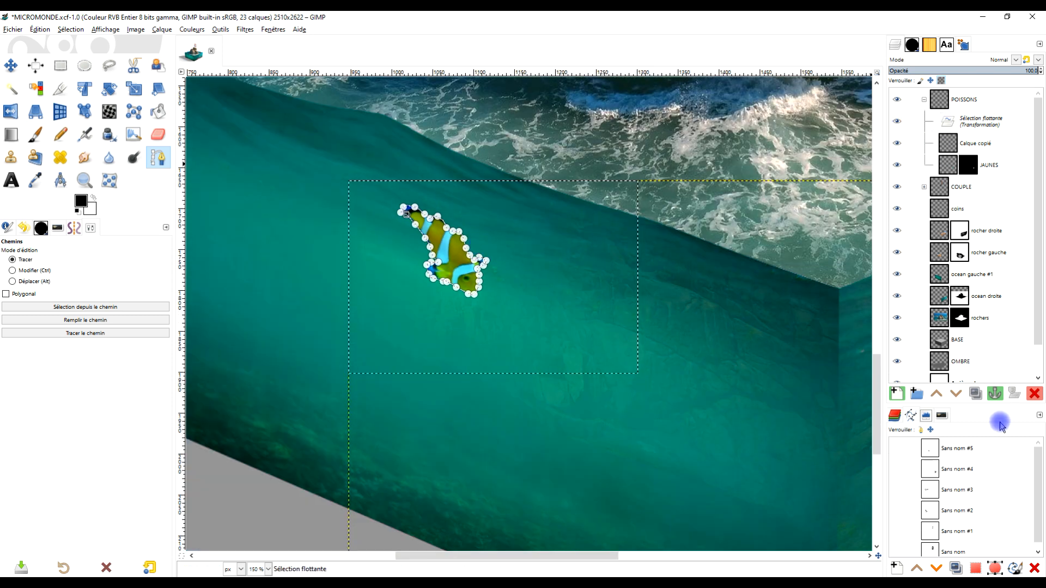
click(996, 393)
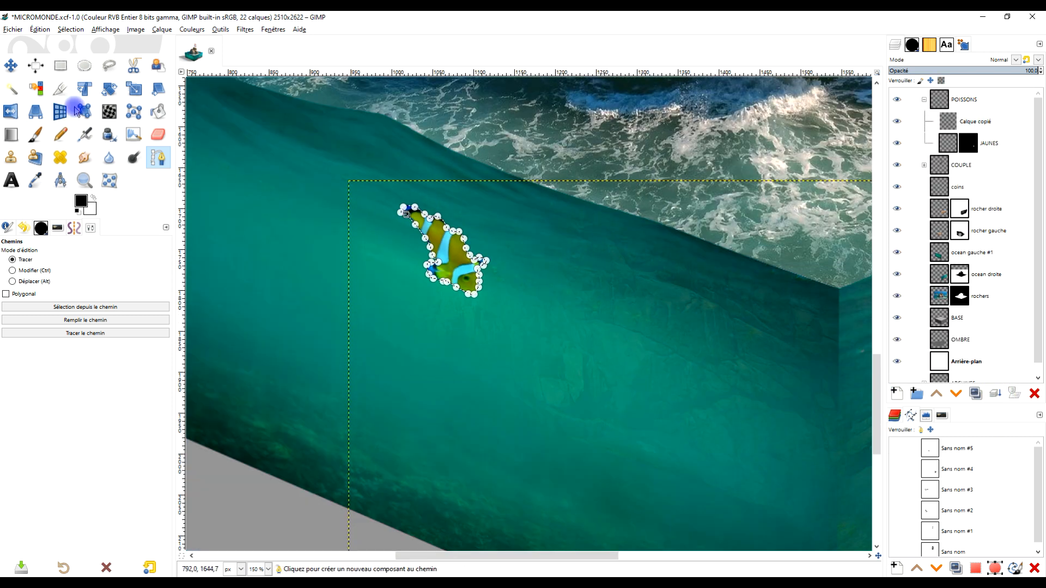
- Draw a rectangular selection of about 153 × 147 px around the clownfish, crop its layer to that selection, and clear the selection
click(61, 65)
scroll(556, 272, down, 3)
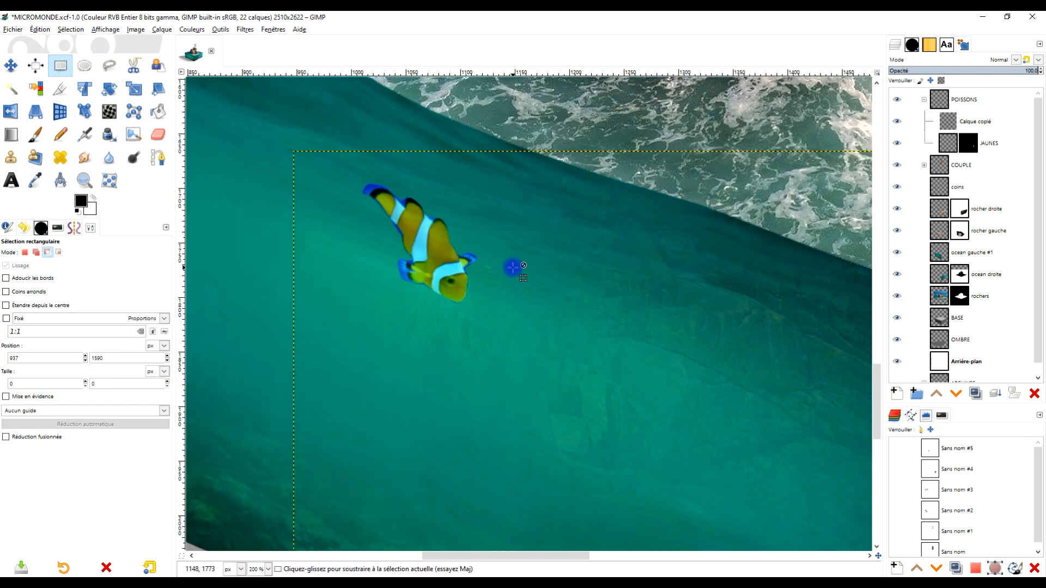
scroll(514, 281, up, 3)
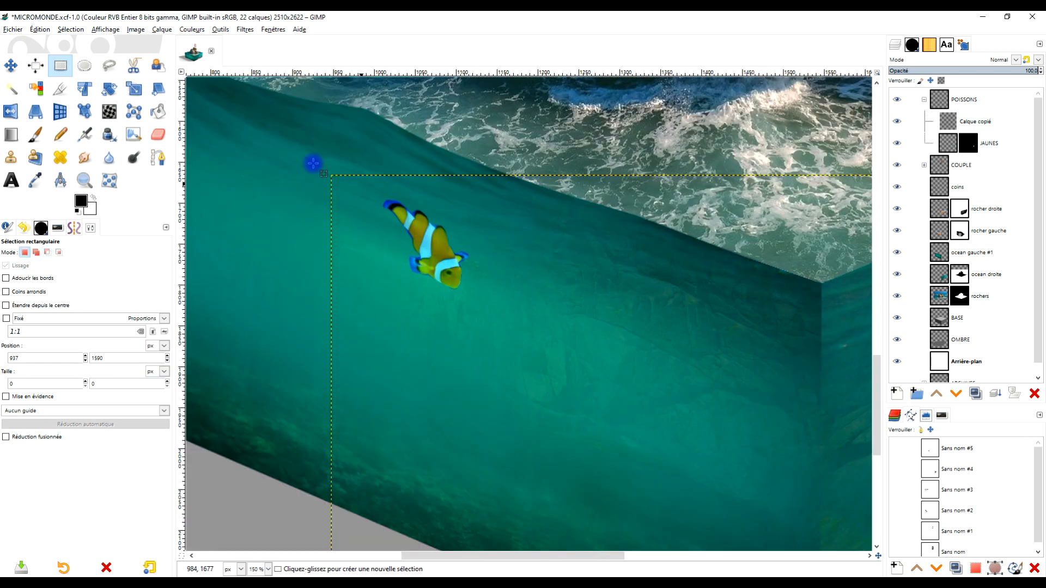
drag(356, 311, 482, 190)
click(130, 29)
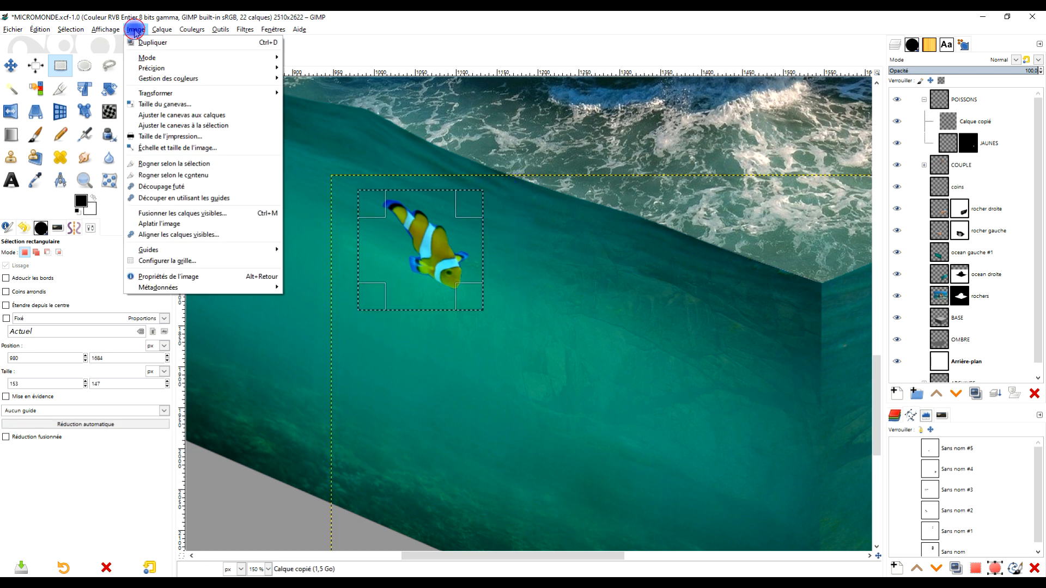
mouse_move(161, 29)
click(190, 195)
click(527, 248)
- Move the clownfish across the cube's left face to near the front vertical edge
click(11, 65)
drag(449, 266, 661, 327)
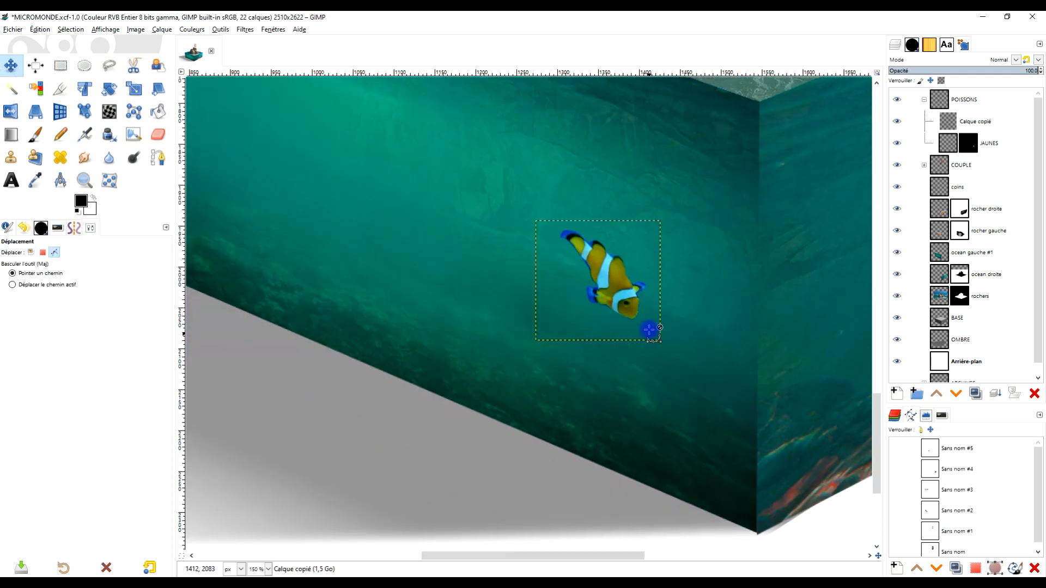
scroll(648, 322, up, 1)
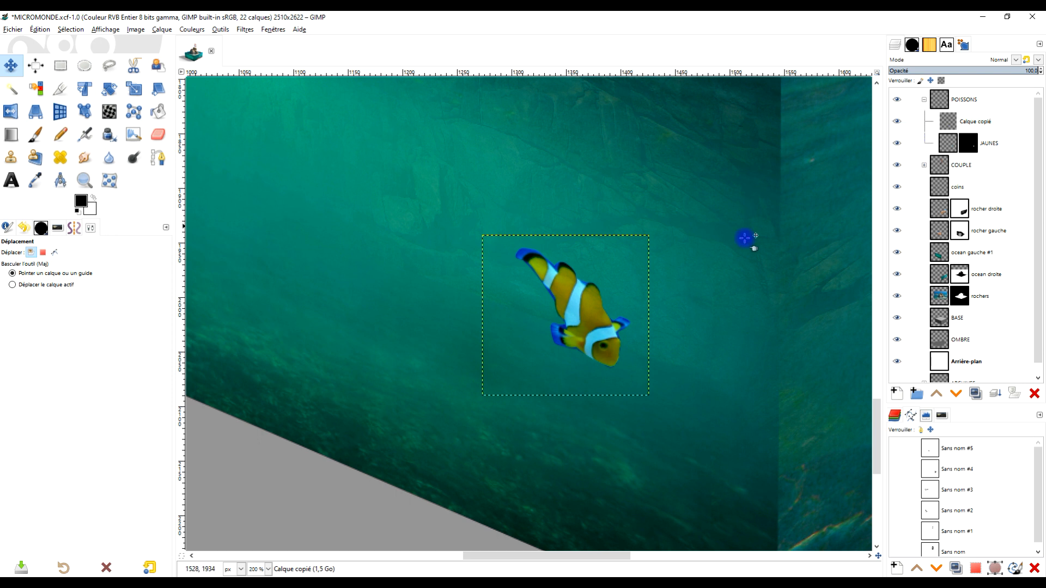
- Try the Fusion de grain blend mode on the clownfish layer and restore its Normal mode
click(941, 97)
click(952, 117)
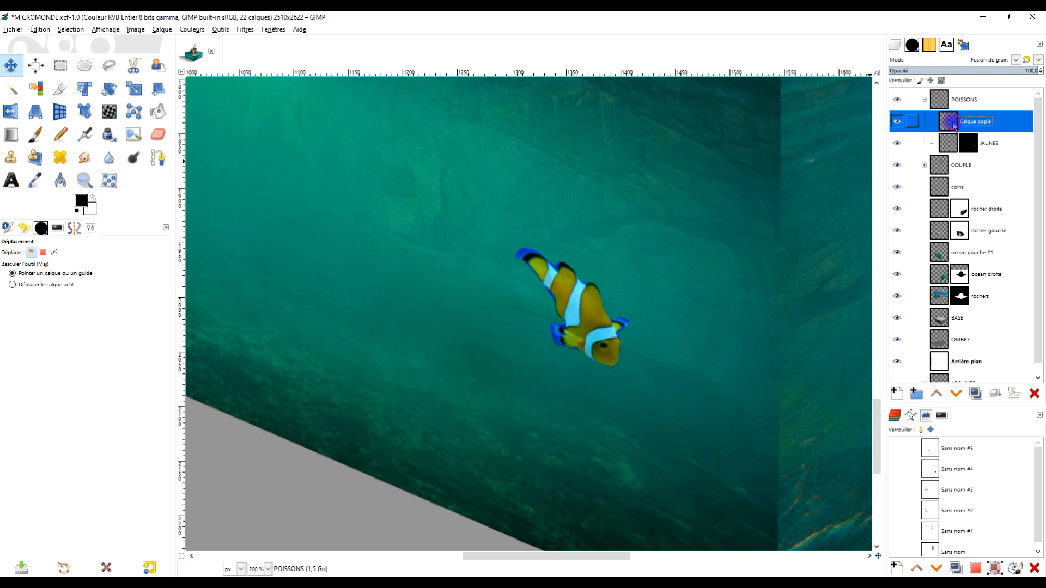
click(1014, 61)
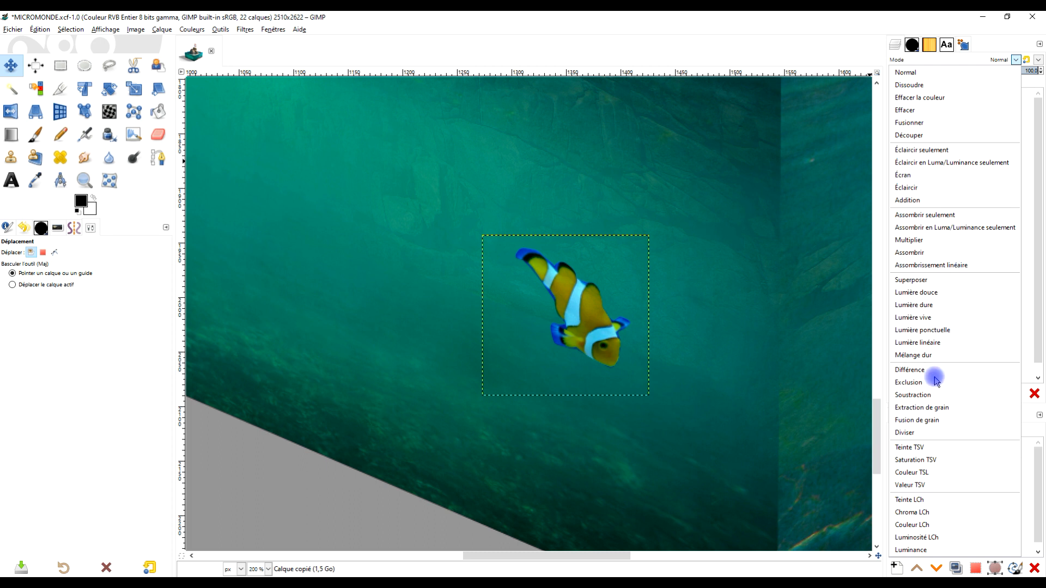
click(935, 421)
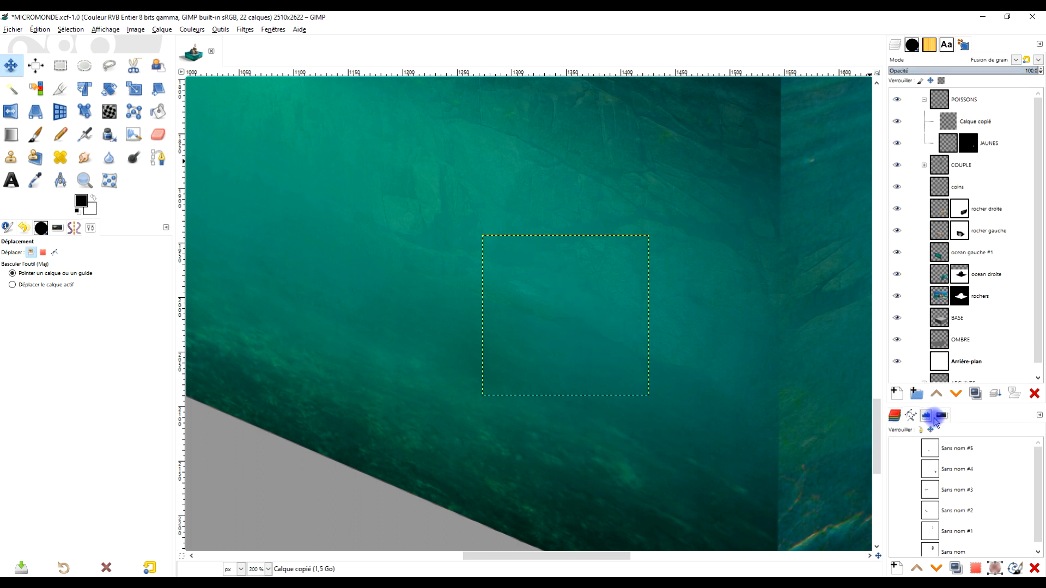
click(1005, 61)
click(944, 76)
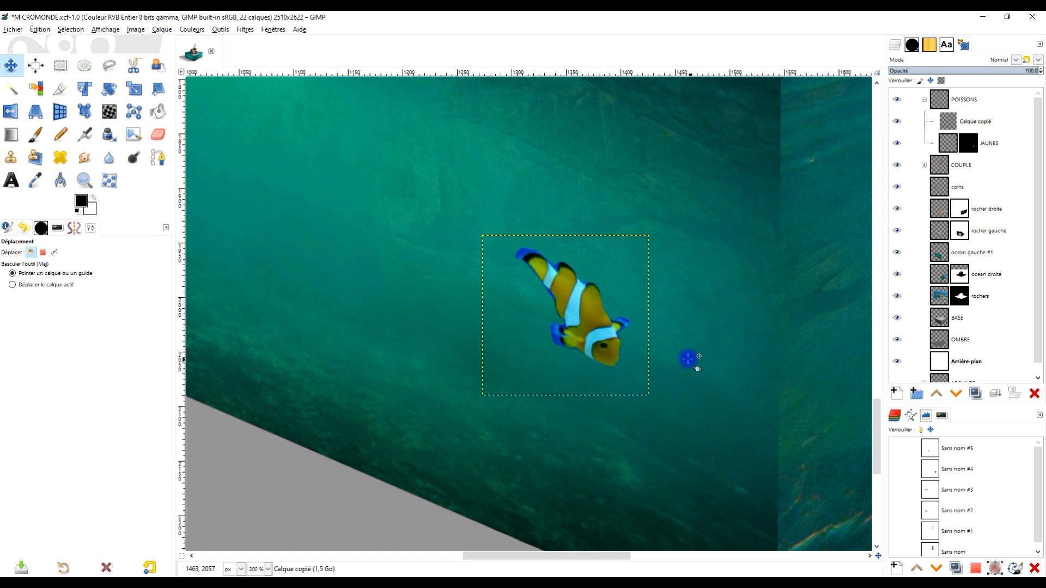
- Open the Curves color adjustment for the clownfish layer
scroll(602, 317, up, 2)
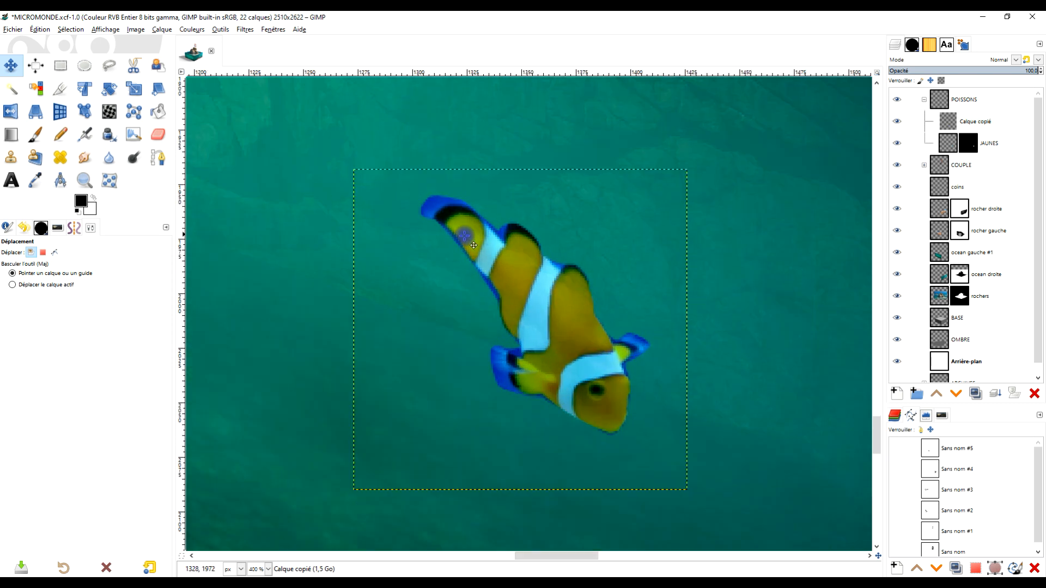
click(61, 66)
key(minus)
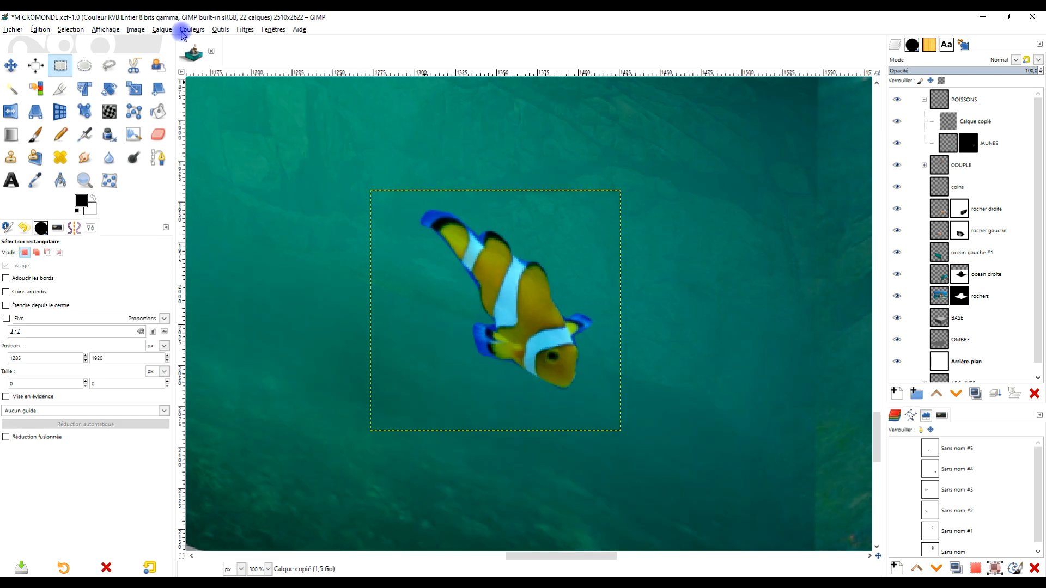
click(183, 32)
click(217, 135)
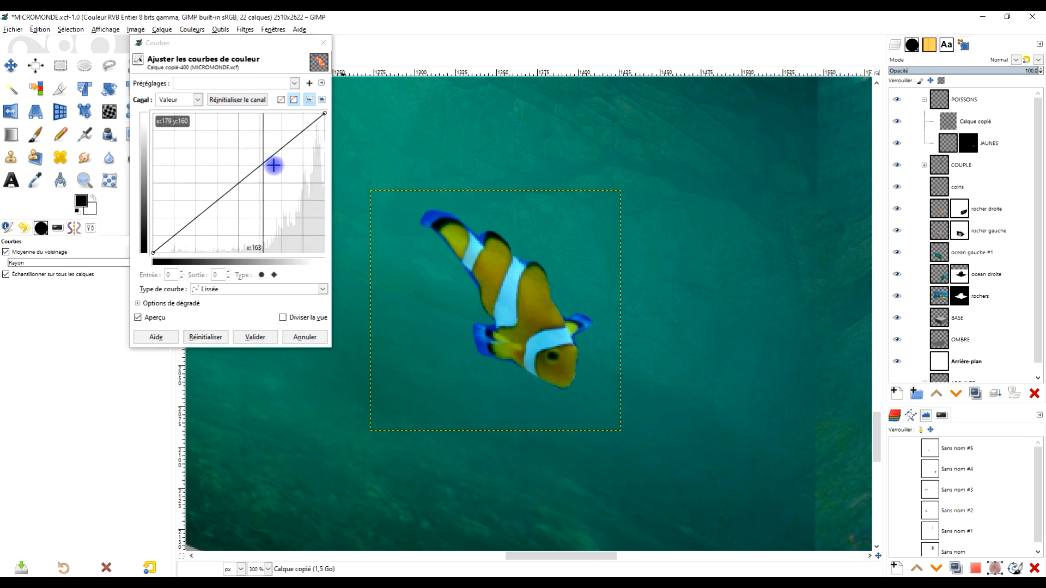
- Try slightly raising the clownfish's value curve and its green channel curve, and reset the curves
drag(263, 163, 263, 156)
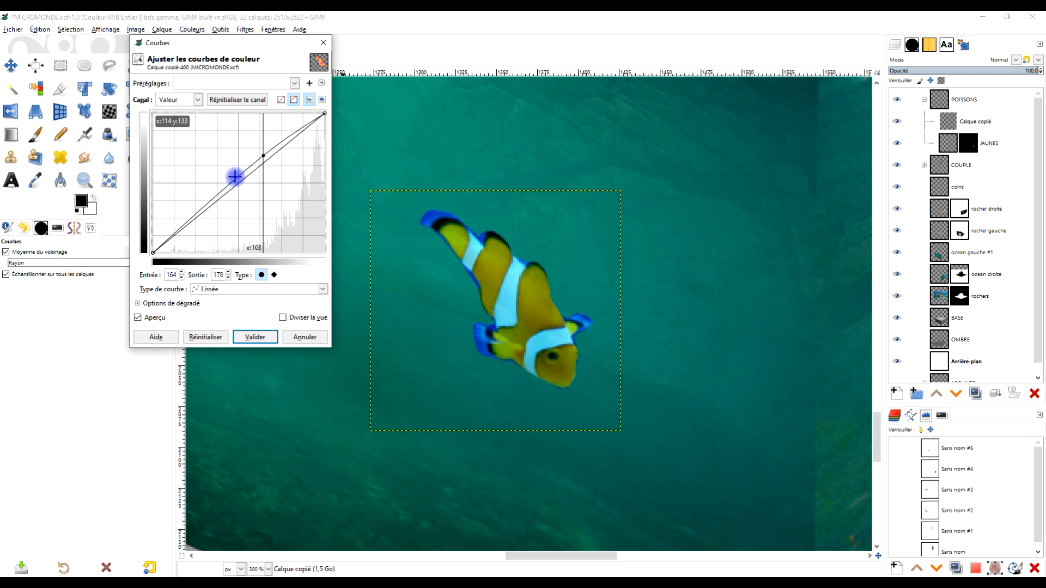
click(237, 100)
click(186, 100)
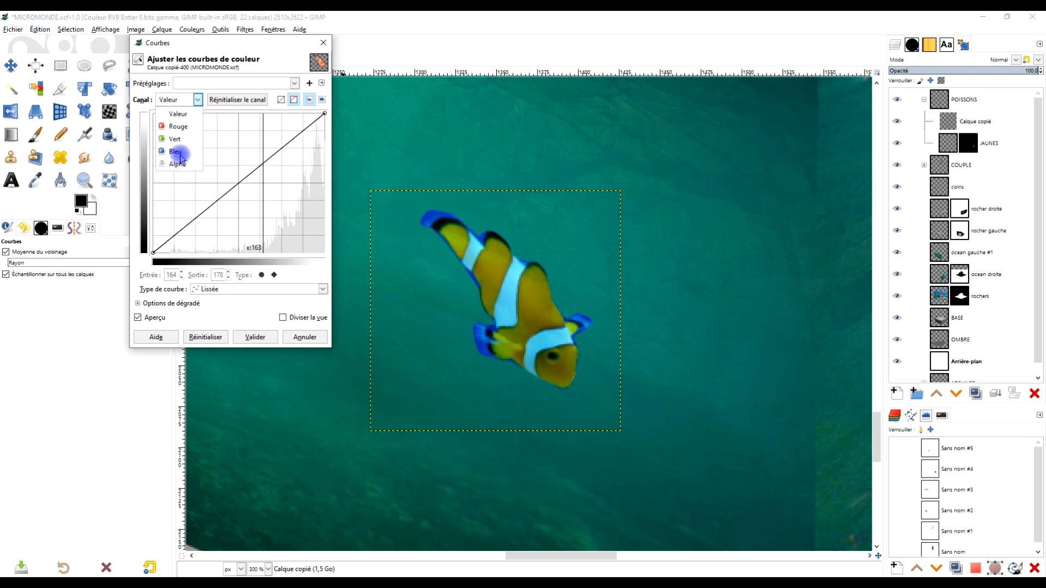
click(175, 139)
mouse_move(235, 184)
mouse_down()
mouse_move(236, 166)
mouse_move(236, 181)
mouse_up()
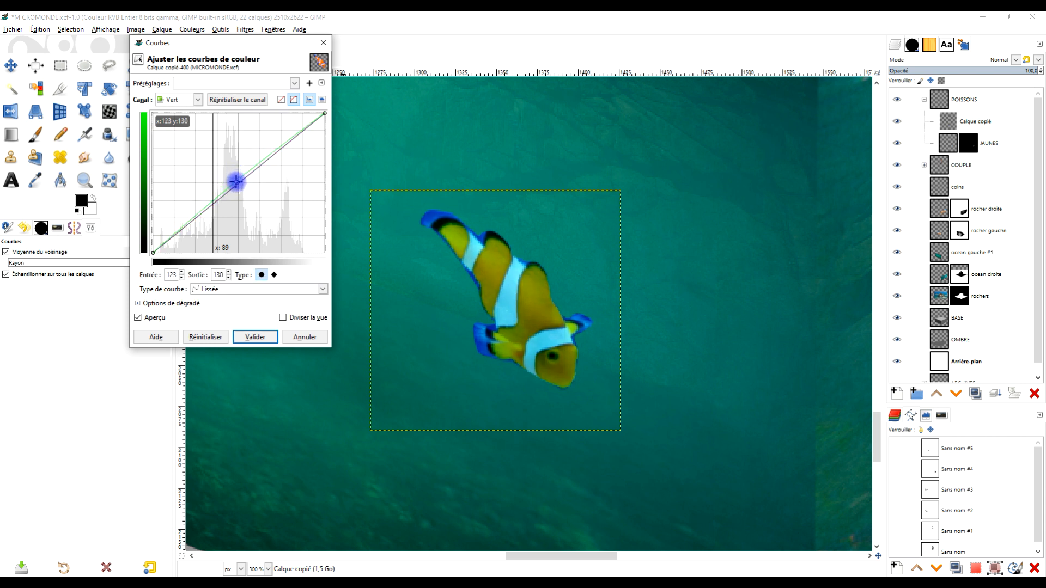
click(205, 336)
- Locate the clownfish's blue tail edge on the green channel curve and raise the curve there to input 74, output 161
click(430, 215)
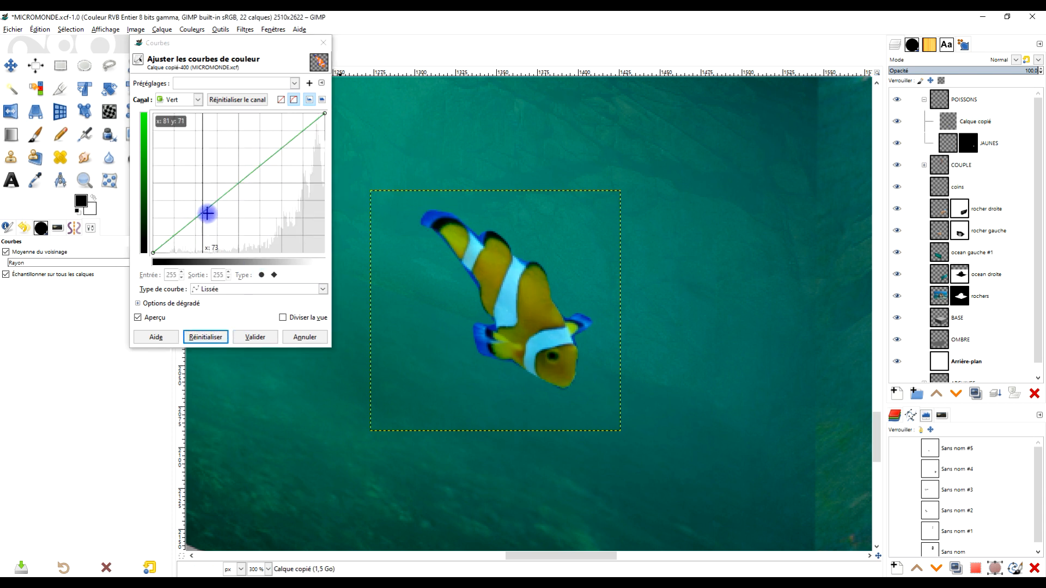
drag(204, 212, 202, 172)
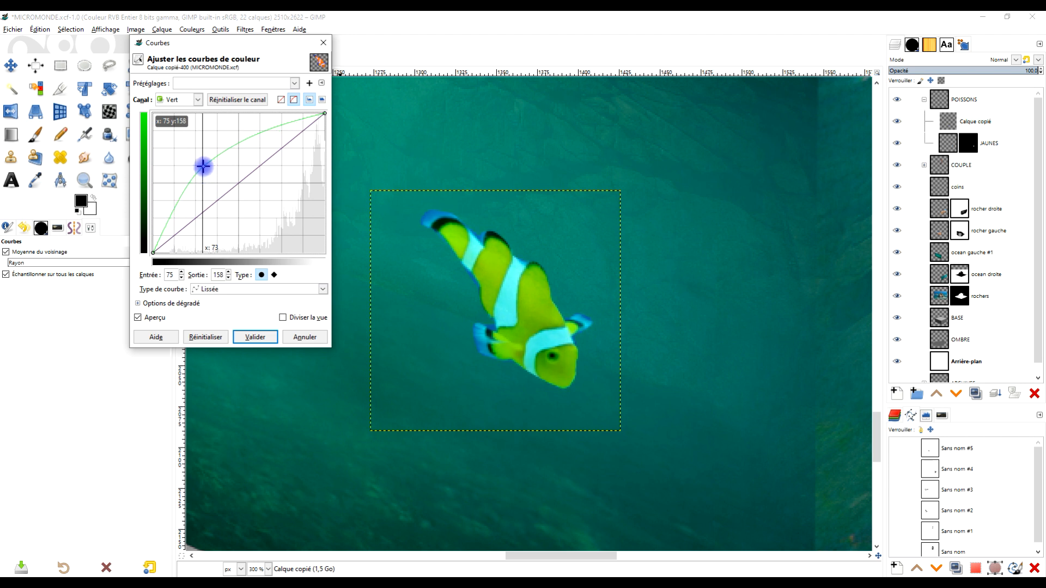
drag(203, 166, 202, 174)
- Lower the blue channel curve to input 161, output 62, based on the clownfish's tail edge, and apply the Curves adjustment
click(173, 97)
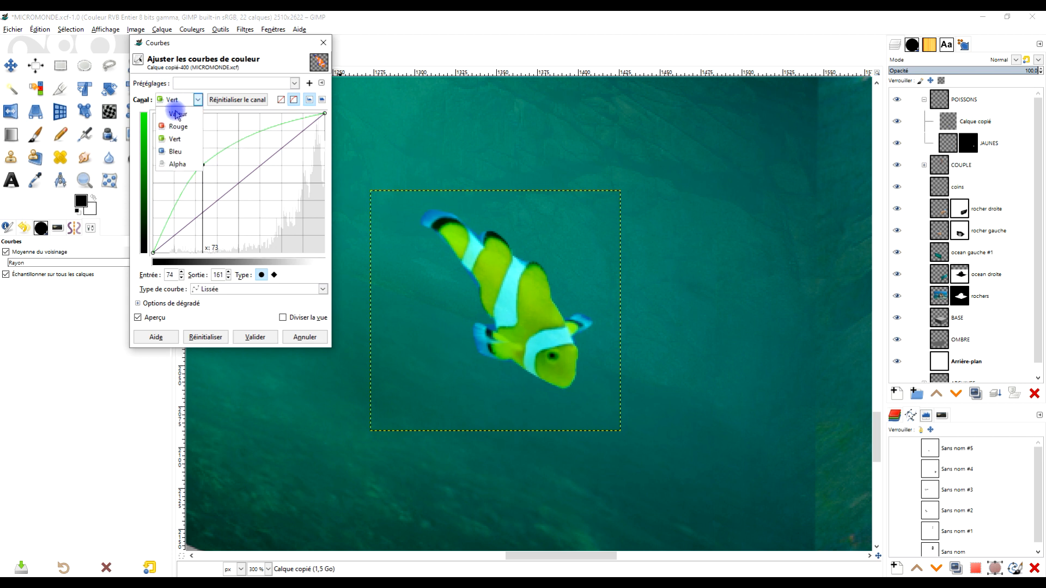
click(174, 131)
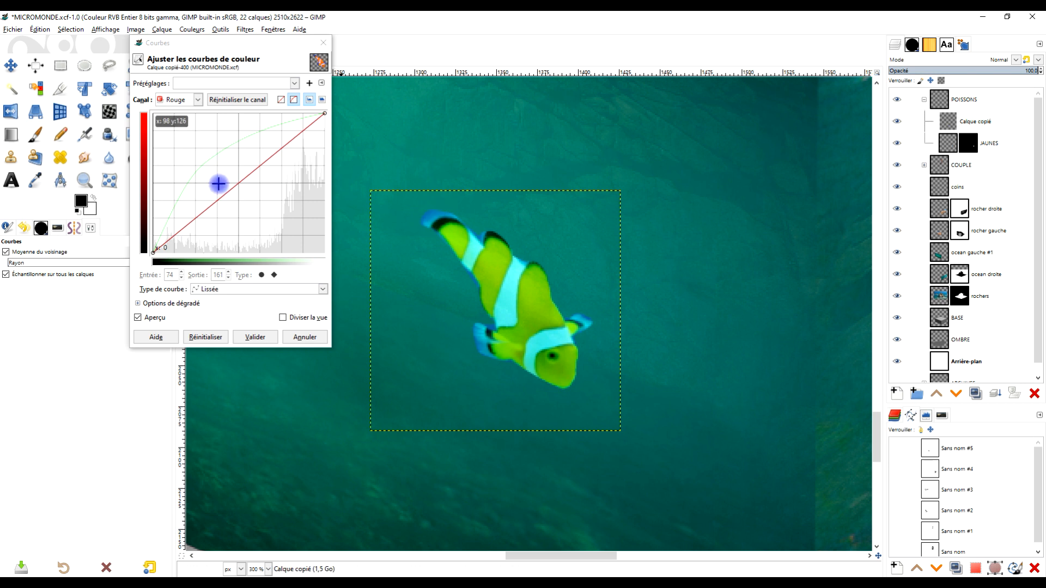
click(182, 104)
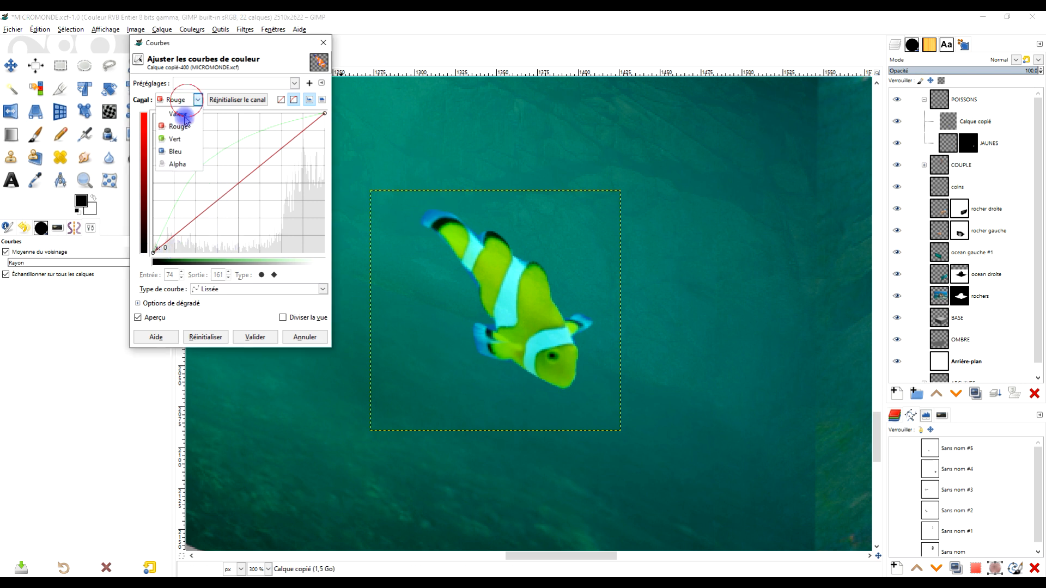
click(177, 152)
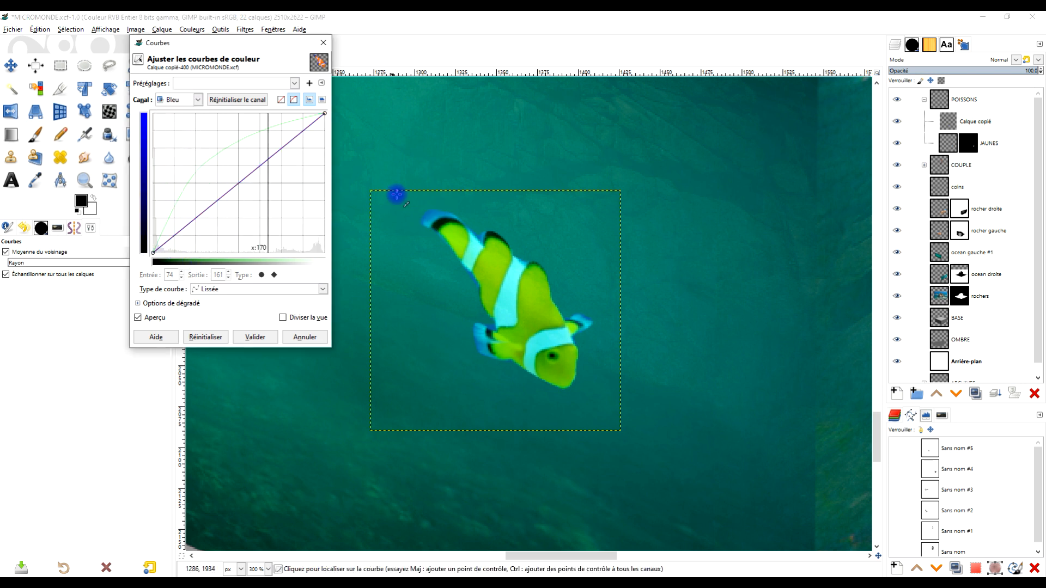
click(433, 212)
drag(262, 164, 262, 218)
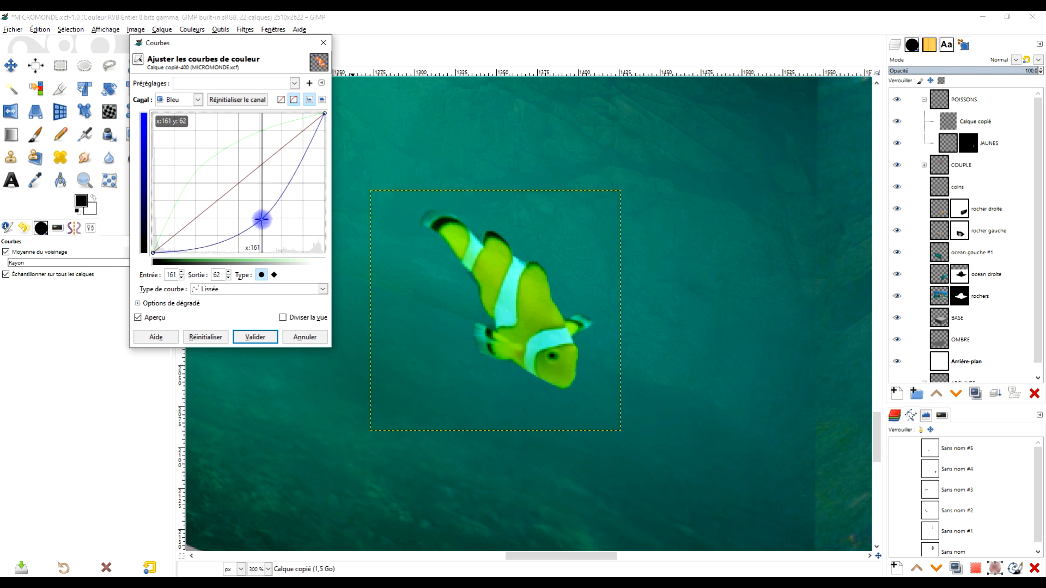
click(272, 336)
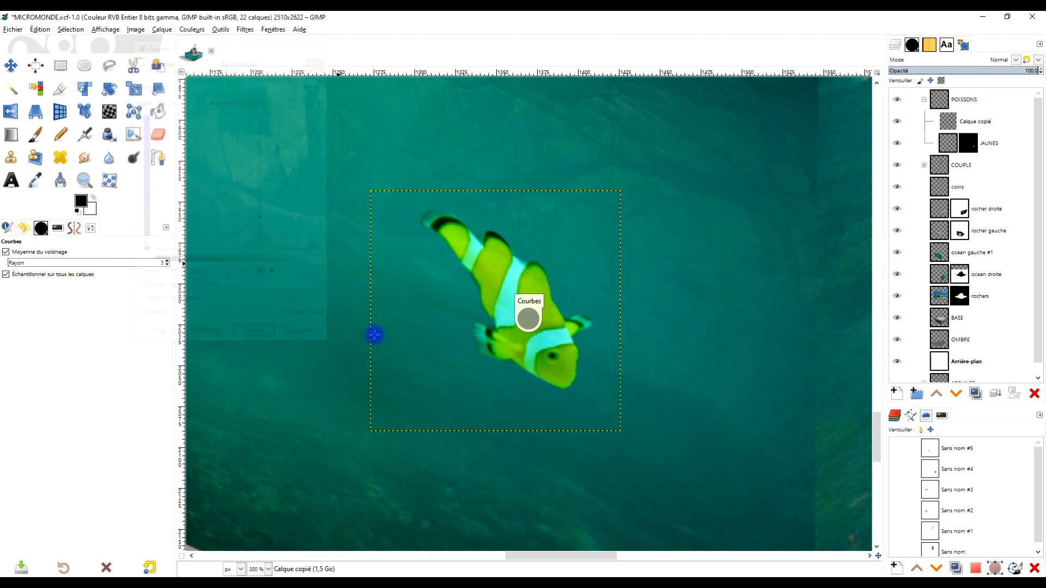
- Reduce the clownfish layer's opacity to 74.2
key(1)
scroll(548, 327, down, 2)
scroll(559, 327, up, 1)
drag(579, 326, 550, 349)
click(969, 144)
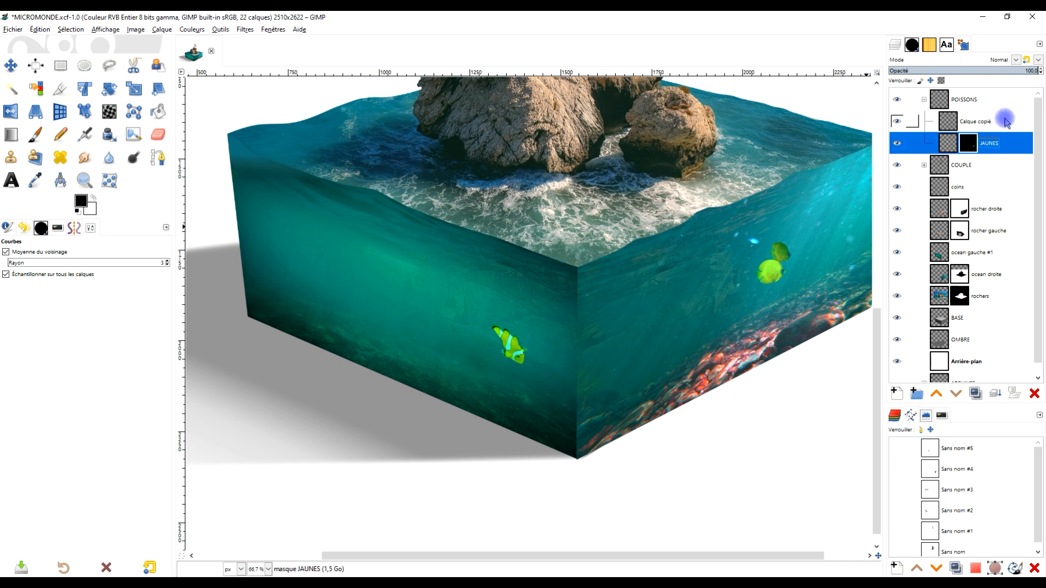
drag(623, 319, 628, 334)
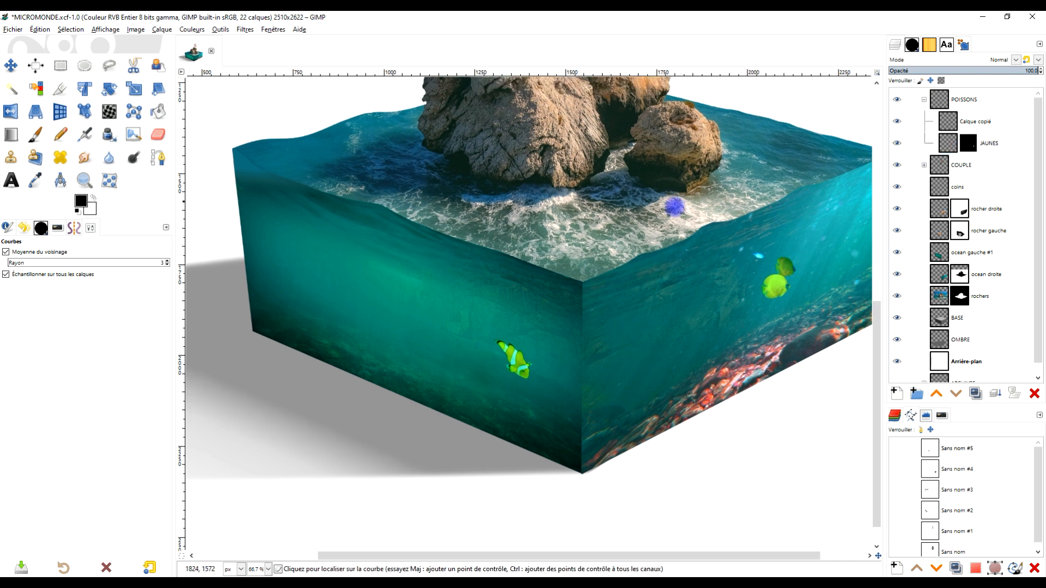
click(954, 122)
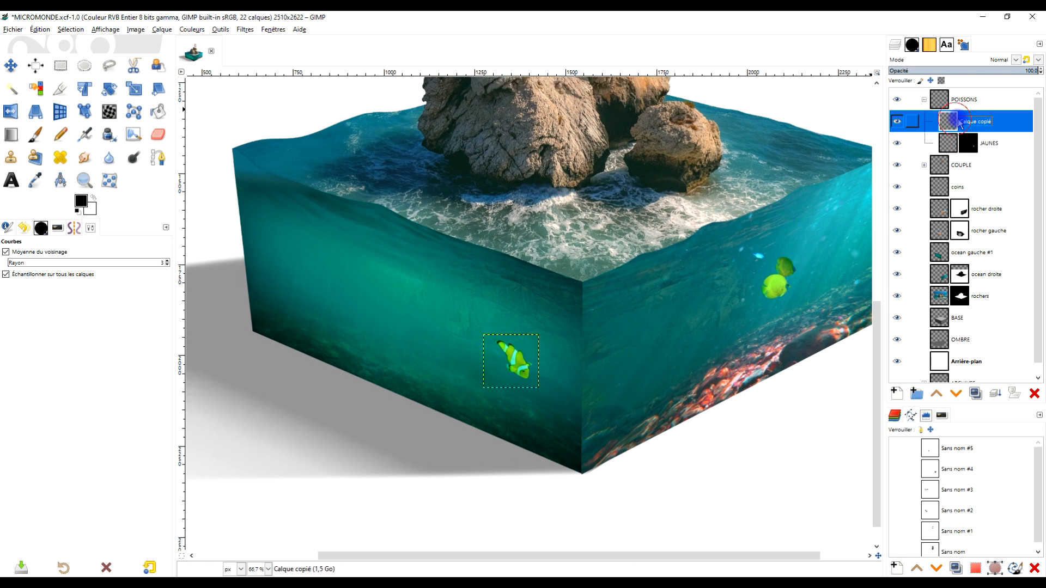
click(1029, 71)
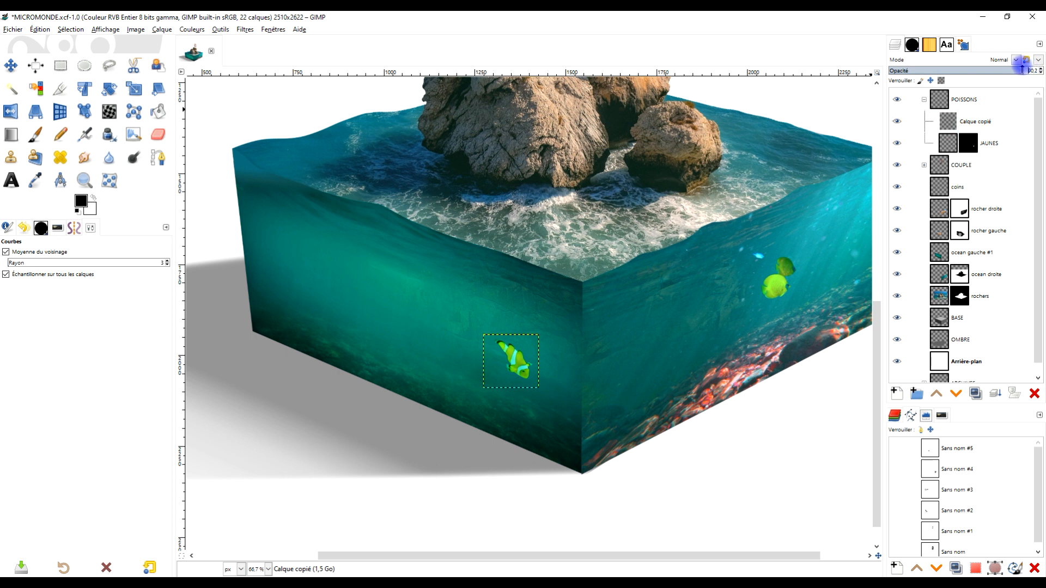
drag(964, 63, 994, 63)
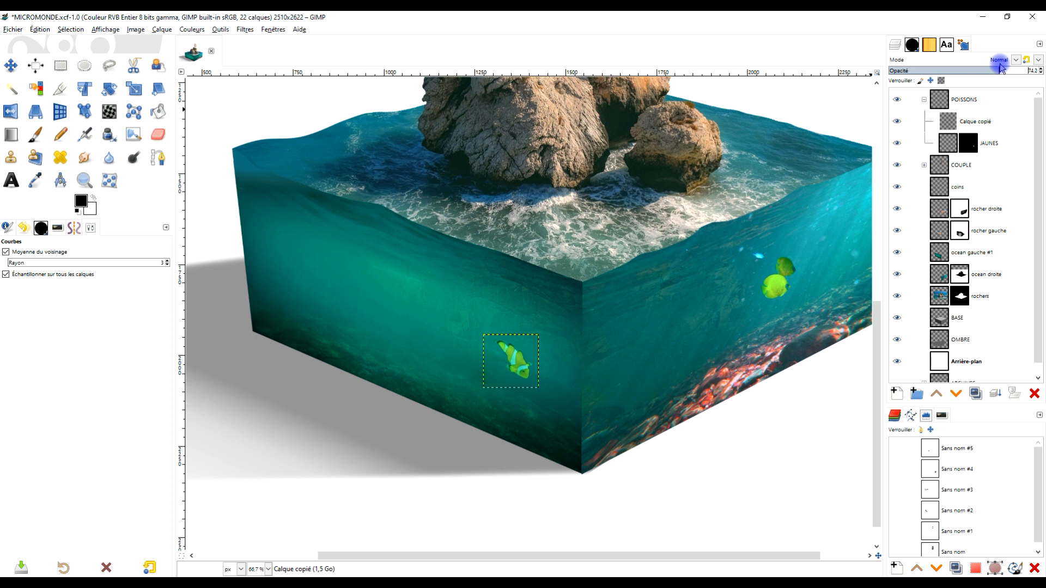
- Shift the clownfish left, farther from the cube's front edge, and expand its layer to the image dimensions
click(11, 65)
drag(522, 377, 445, 377)
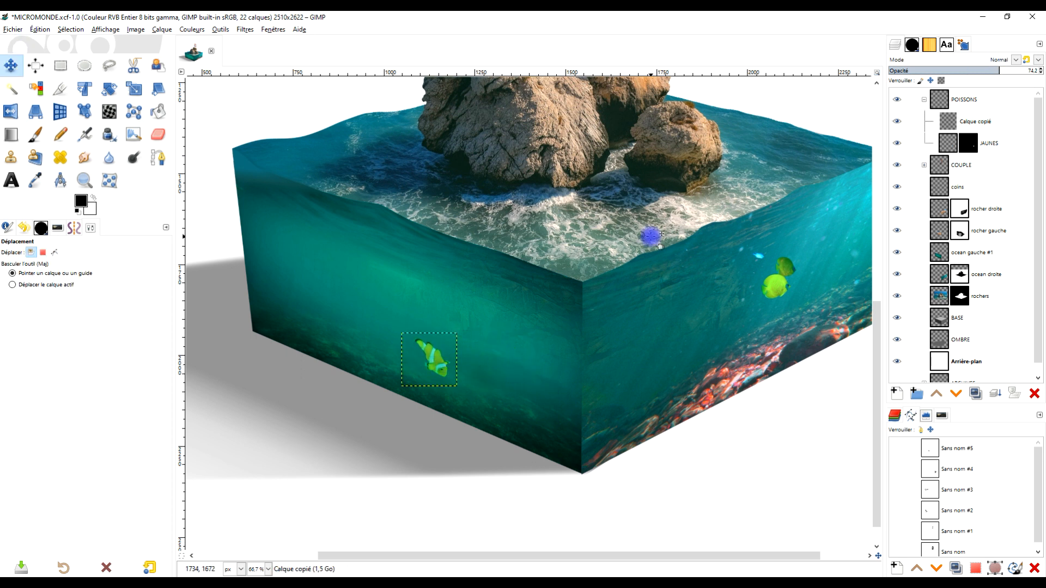
right_click(912, 121)
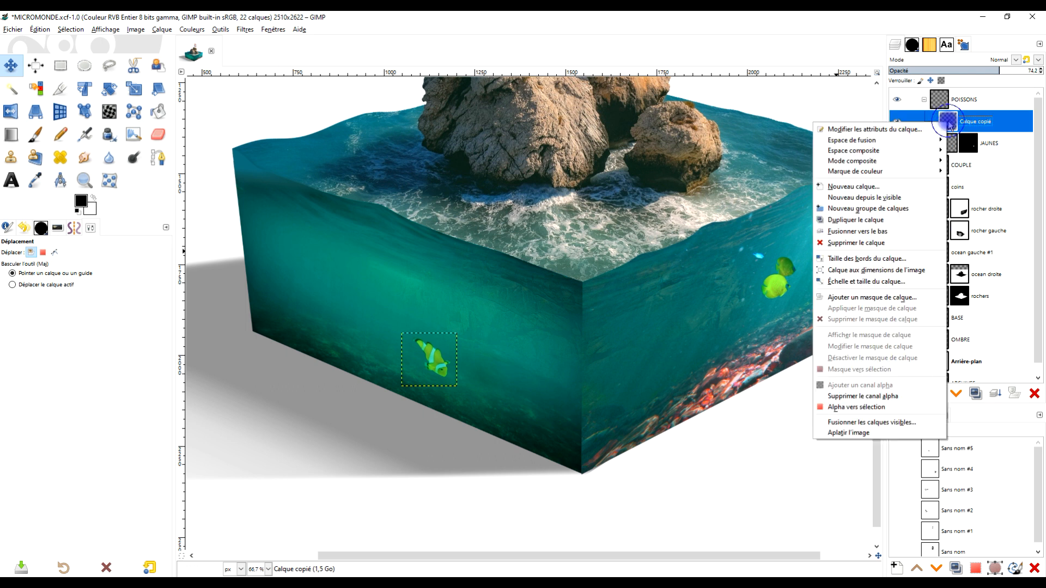
click(902, 267)
scroll(637, 300, up, 2)
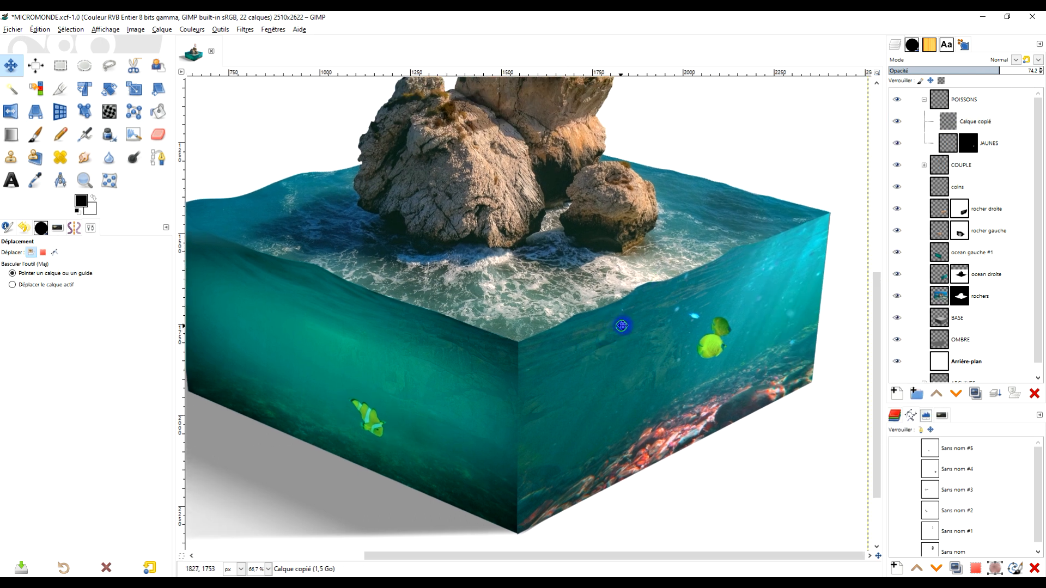
scroll(648, 328, up, 1)
scroll(678, 332, up, 1)
ctrl+scroll(678, 330, down, 1)
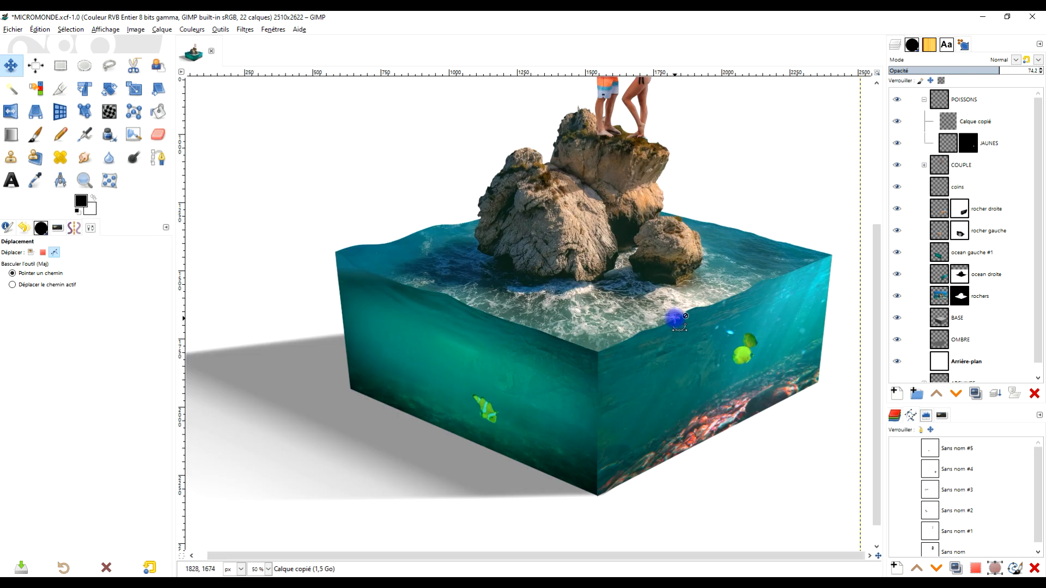
drag(674, 319, 656, 327)
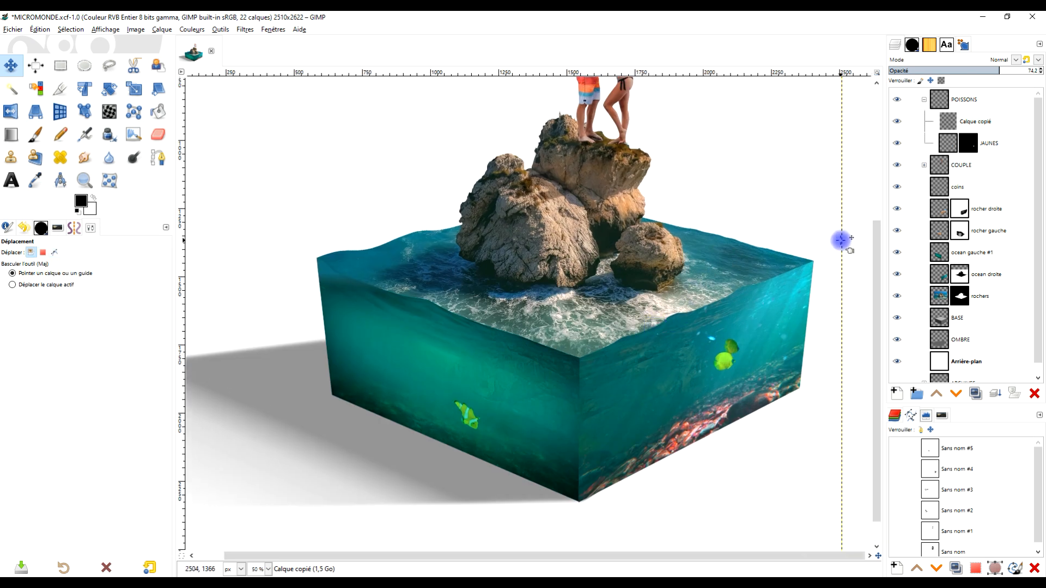